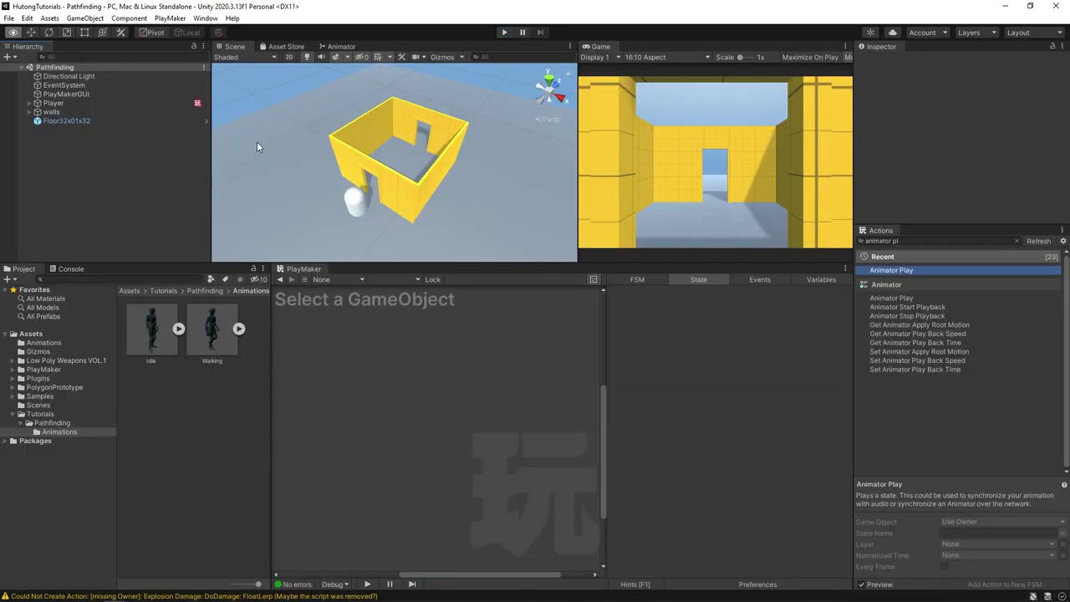
- Examine the room in the scene by selecting its plain wall and door wall pieces in turn
{"action": "right_click_drag", "start_coordinate": [257, 147], "coordinate": [335, 138]}
{"action": "left_click", "coordinate": [367, 124]}
{"action": "left_click", "coordinate": [411, 100]}
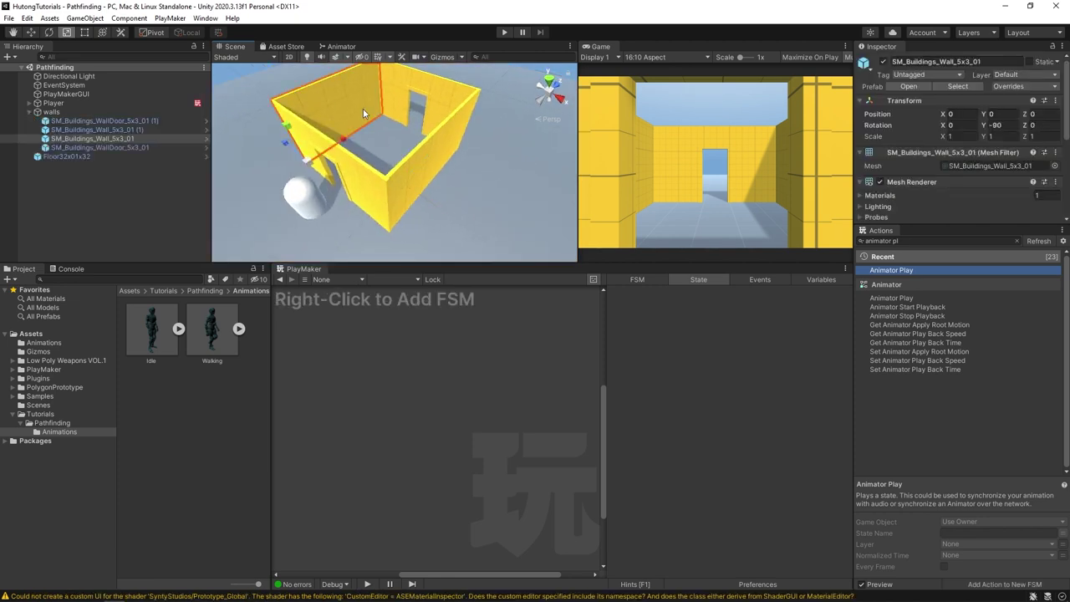
{"action": "left_click", "coordinate": [431, 171]}
{"action": "left_click", "coordinate": [432, 185]}
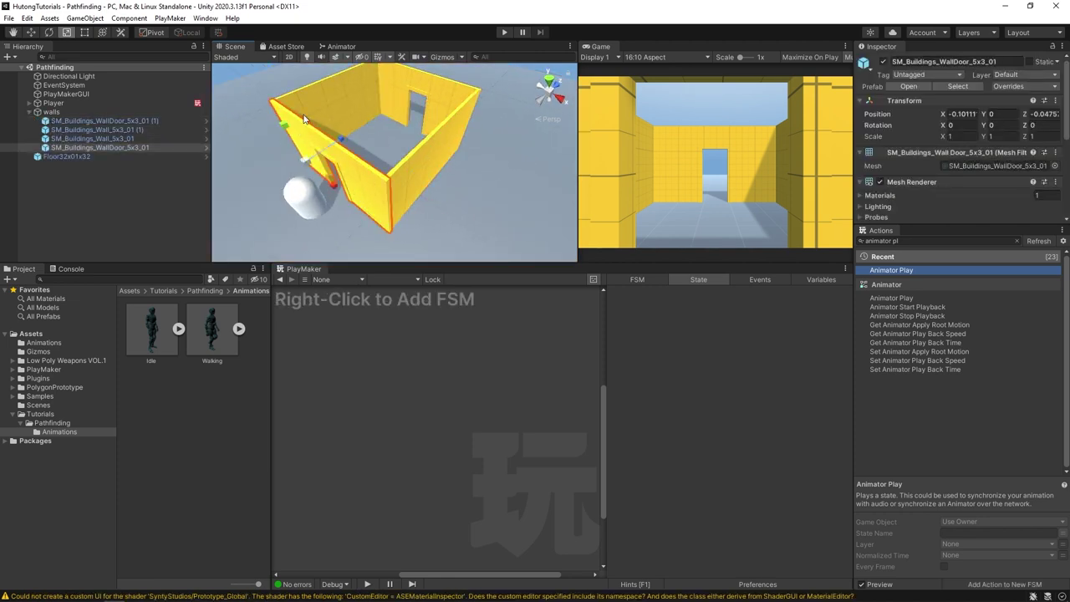
{"action": "left_click", "coordinate": [431, 194]}
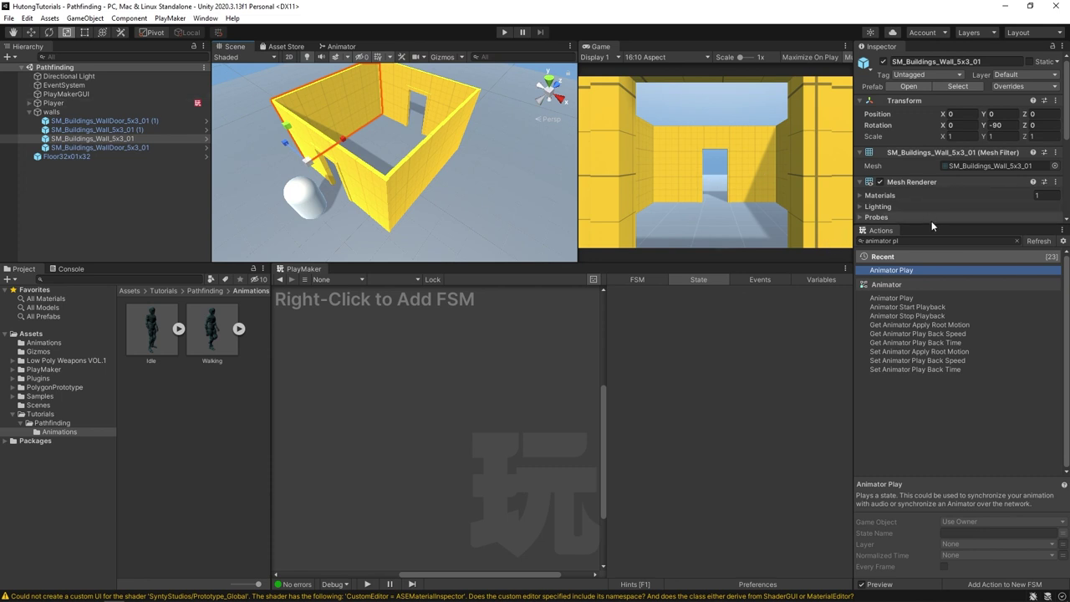
- Enlarge the Inspector area and review the Player object's PlayMaker FSM components
{"action": "left_click_drag", "start_coordinate": [931, 232], "coordinate": [928, 362]}
{"action": "right_click_drag", "start_coordinate": [338, 182], "coordinate": [330, 123]}
{"action": "double_click", "coordinate": [54, 103]}
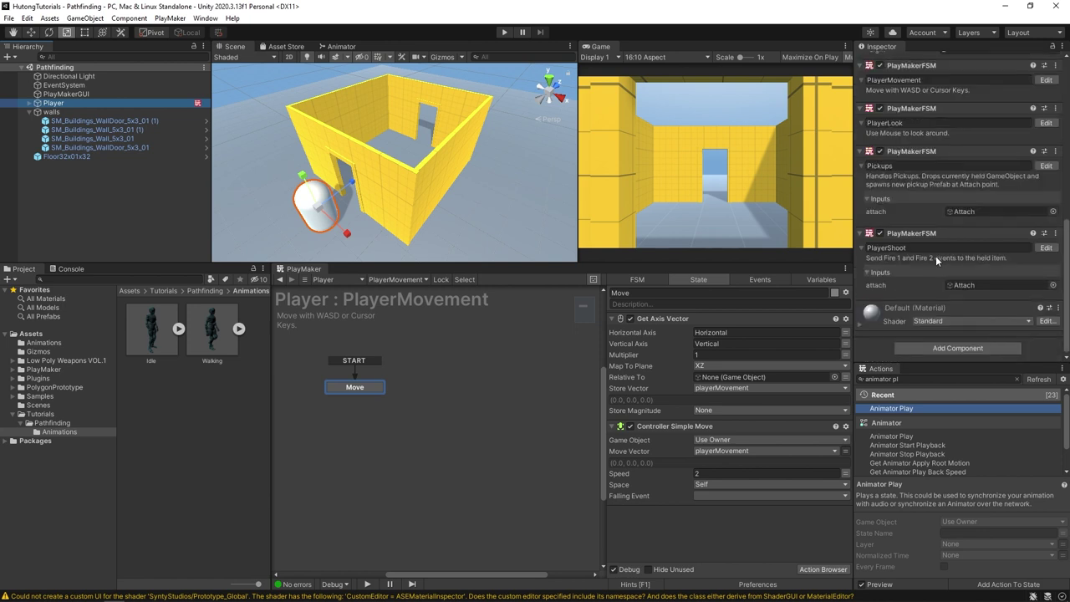
- Review the import settings of the Idle and Walking models in the Animations folder
{"action": "left_click", "coordinate": [151, 342]}
{"action": "left_click", "coordinate": [212, 332]}
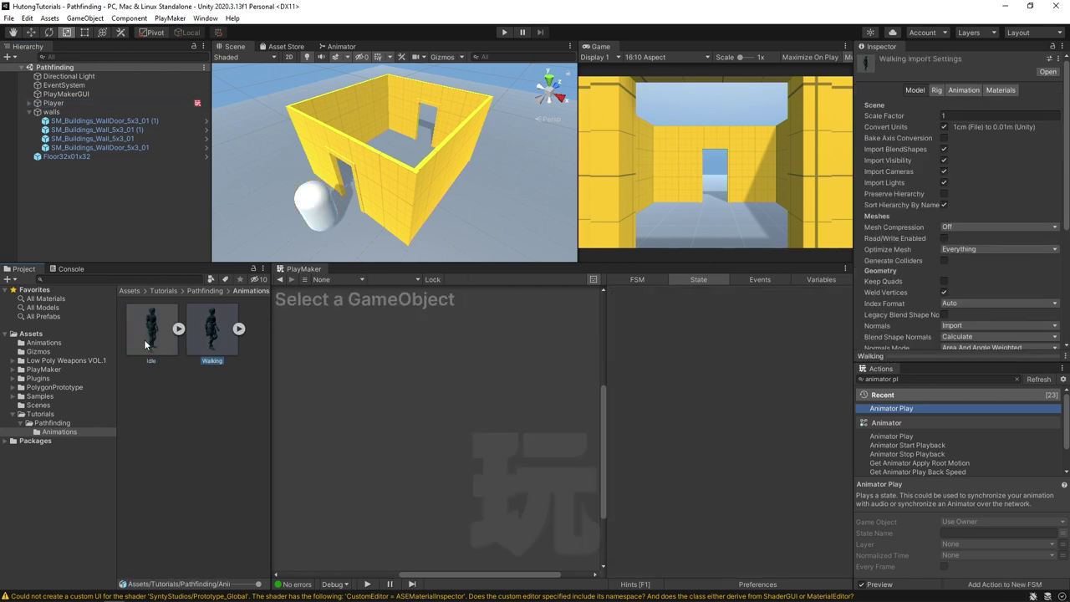
{"action": "left_click", "coordinate": [144, 340]}
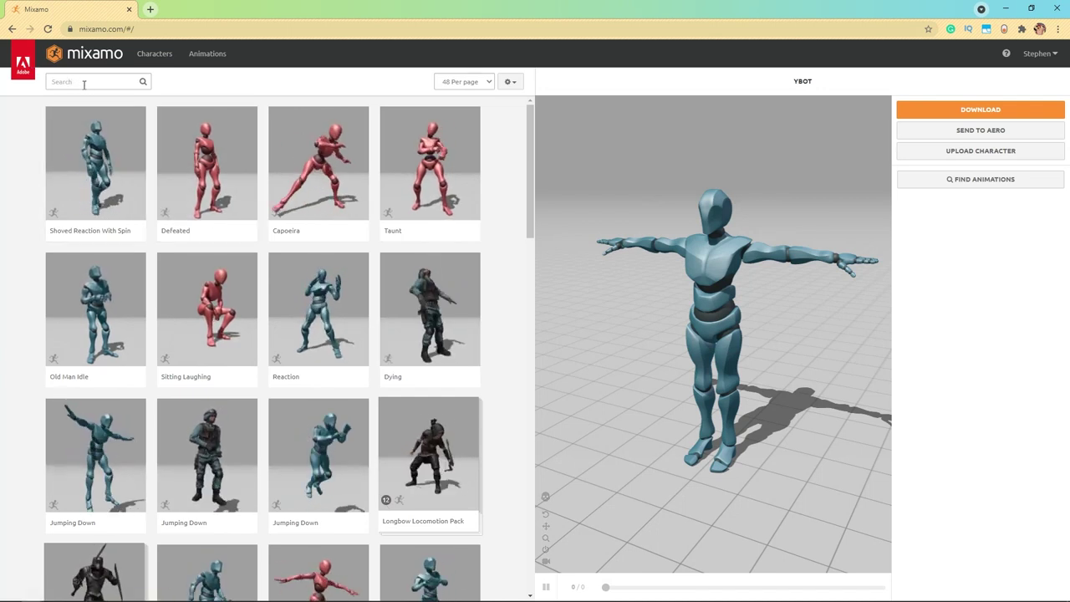
- Switch to Mixamo, search for "idle" animations and preview Breathing Idle on the YBot character
{"action": "left_click", "coordinate": [81, 82]}
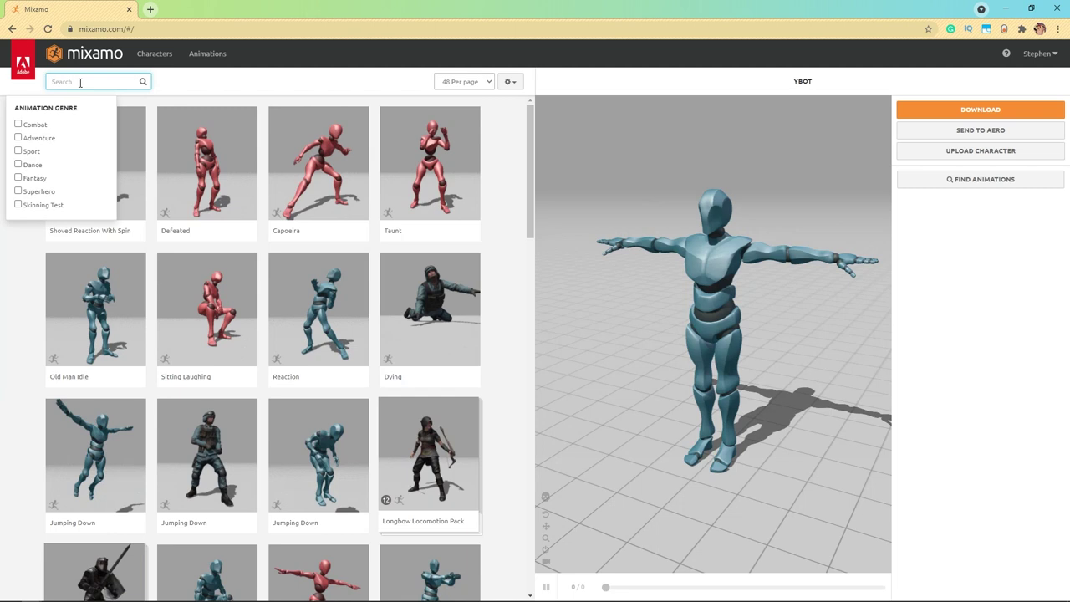
{"action": "key", "text": "Return"}
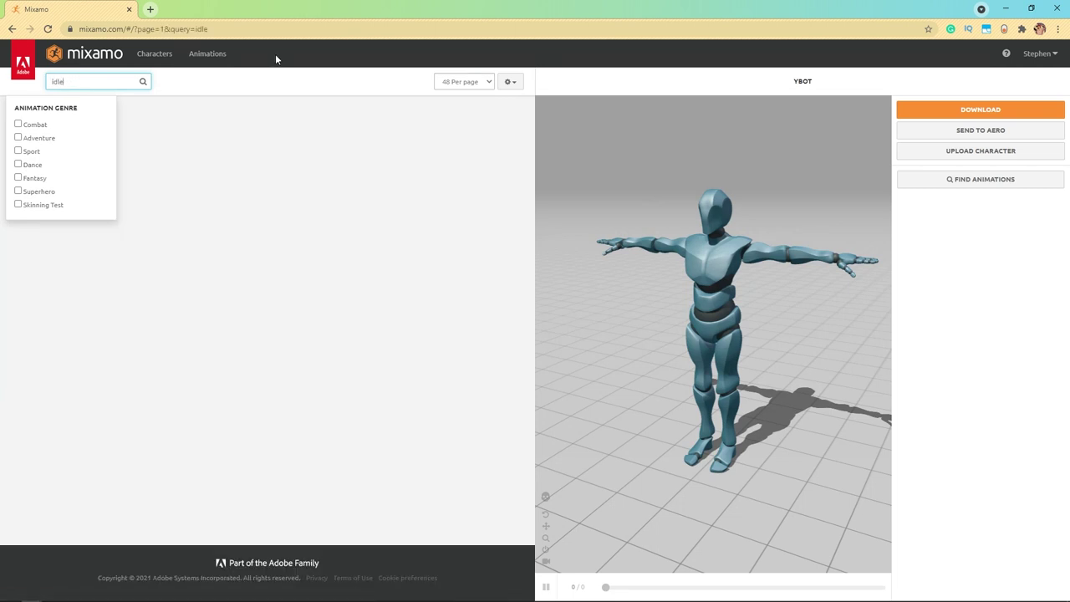
{"action": "left_click", "coordinate": [257, 92]}
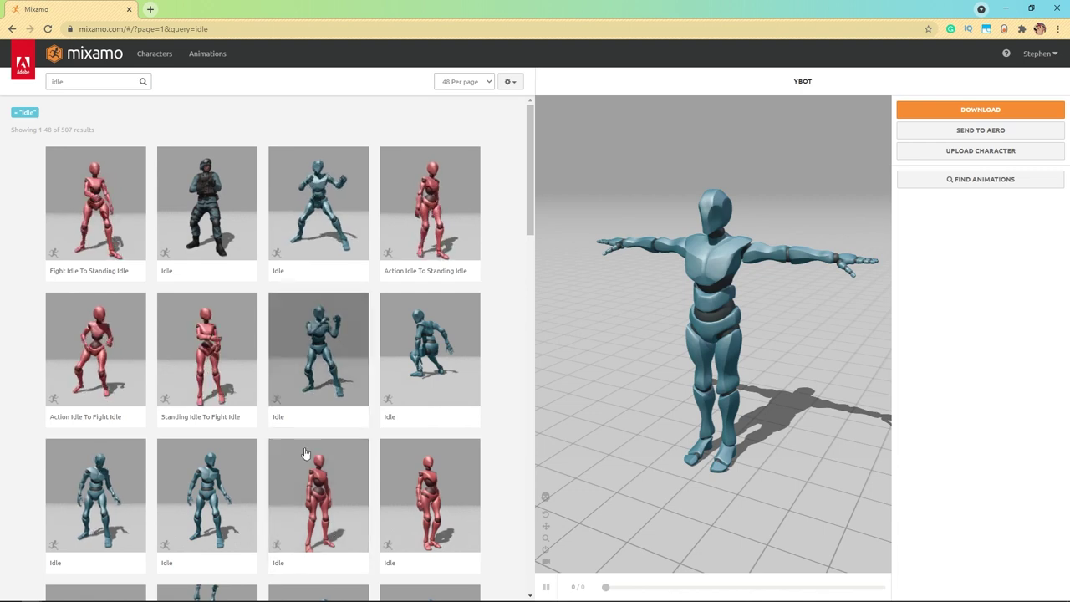
{"action": "scroll", "coordinate": [278, 351], "scroll_direction": "down", "scroll_amount": 4}
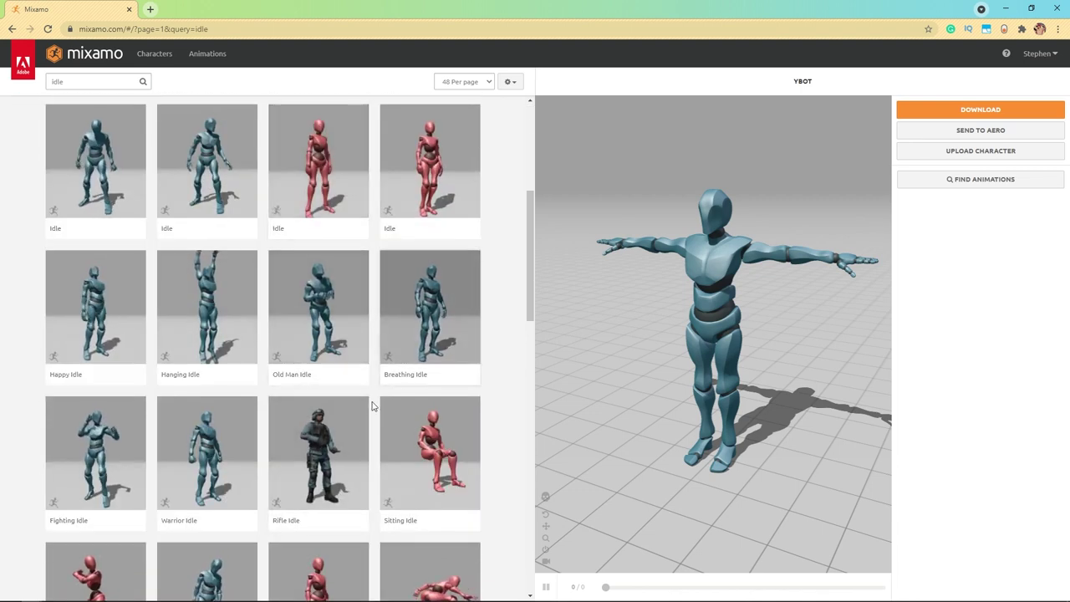
{"action": "left_click", "coordinate": [423, 305]}
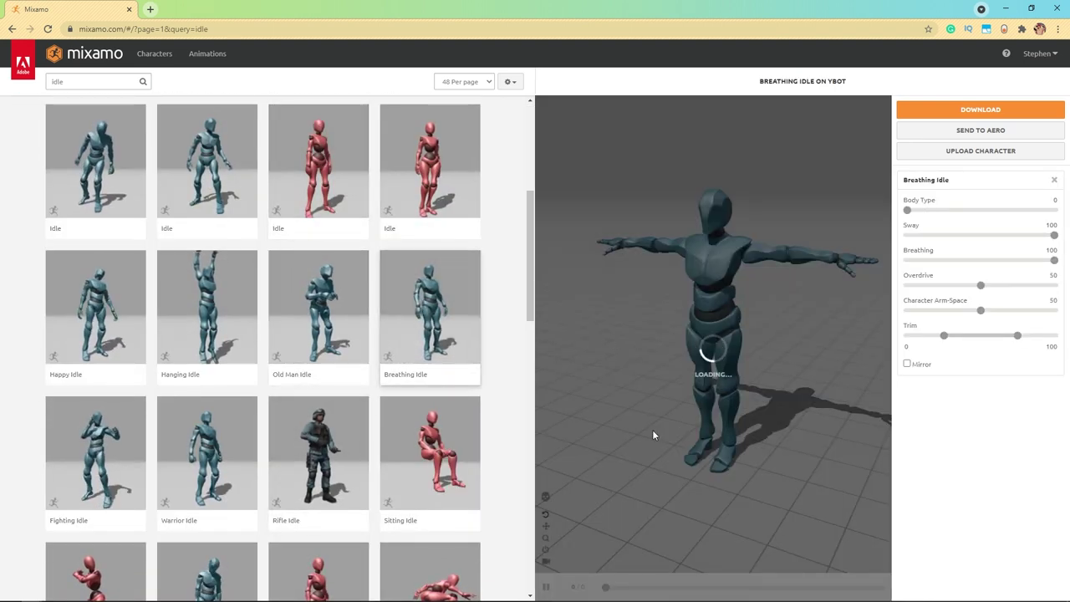
{"action": "left_click_drag", "start_coordinate": [715, 351], "coordinate": [757, 341]}
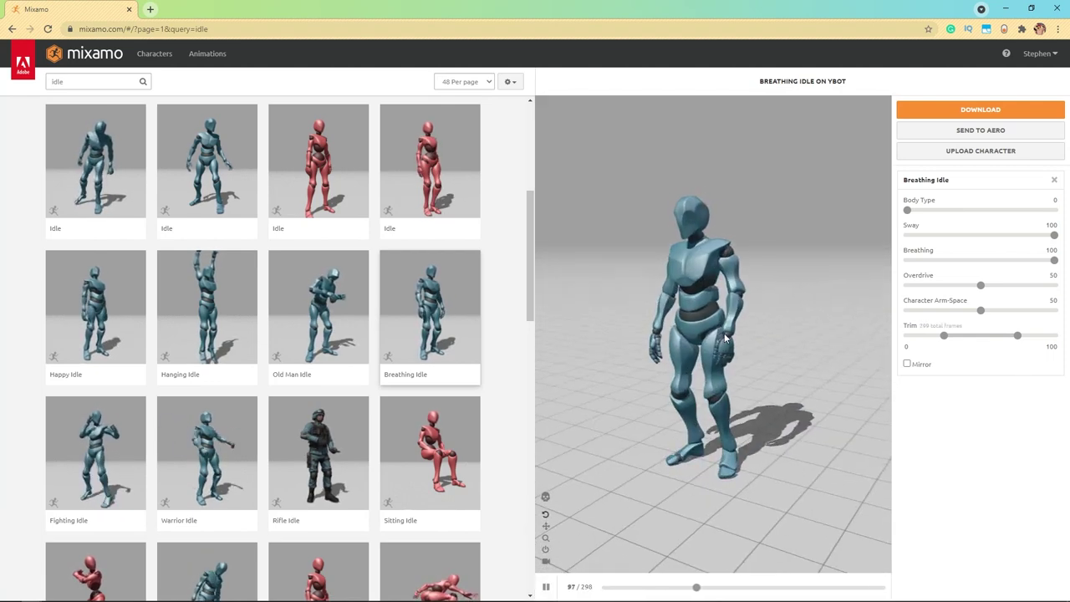
- Request the Breathing Idle download as FBX Binary with skin, 30 frames per second and no keyframe reduction
{"action": "left_click", "coordinate": [989, 109]}
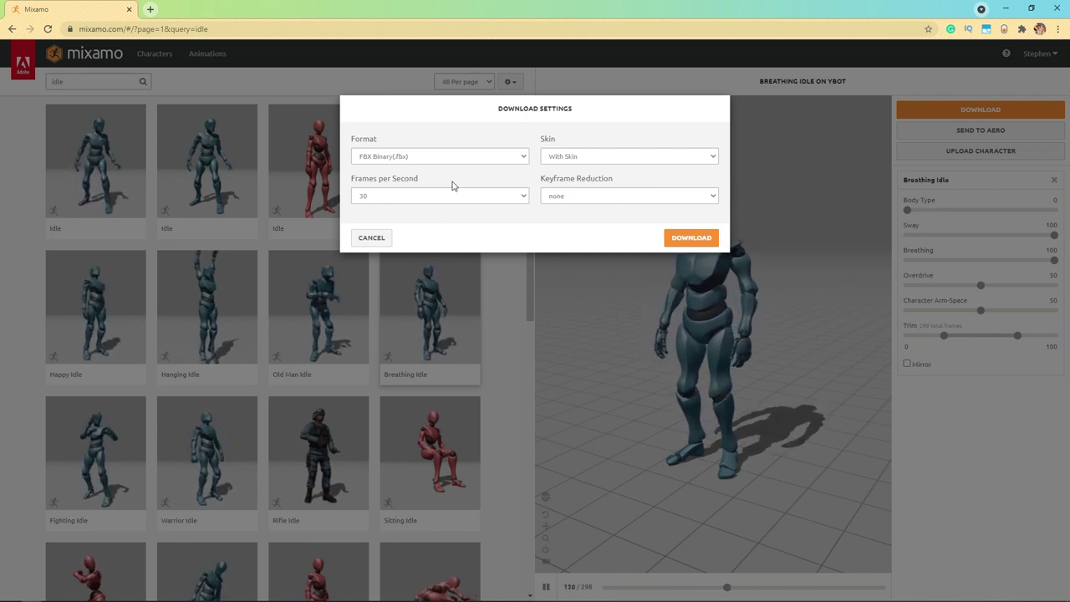
{"action": "left_click", "coordinate": [683, 238]}
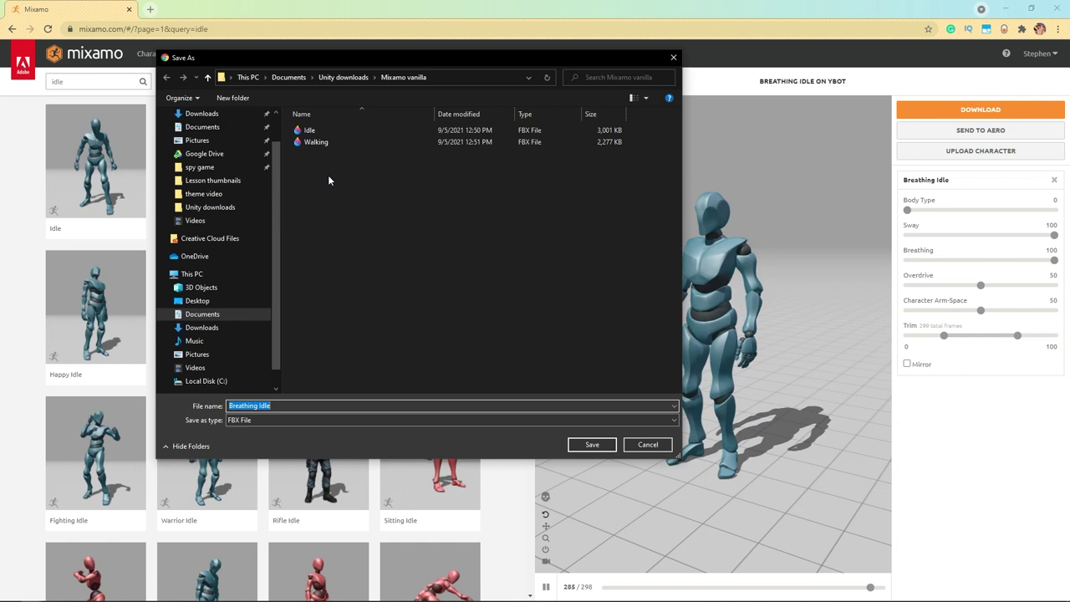
{"action": "key", "text": "Return"}
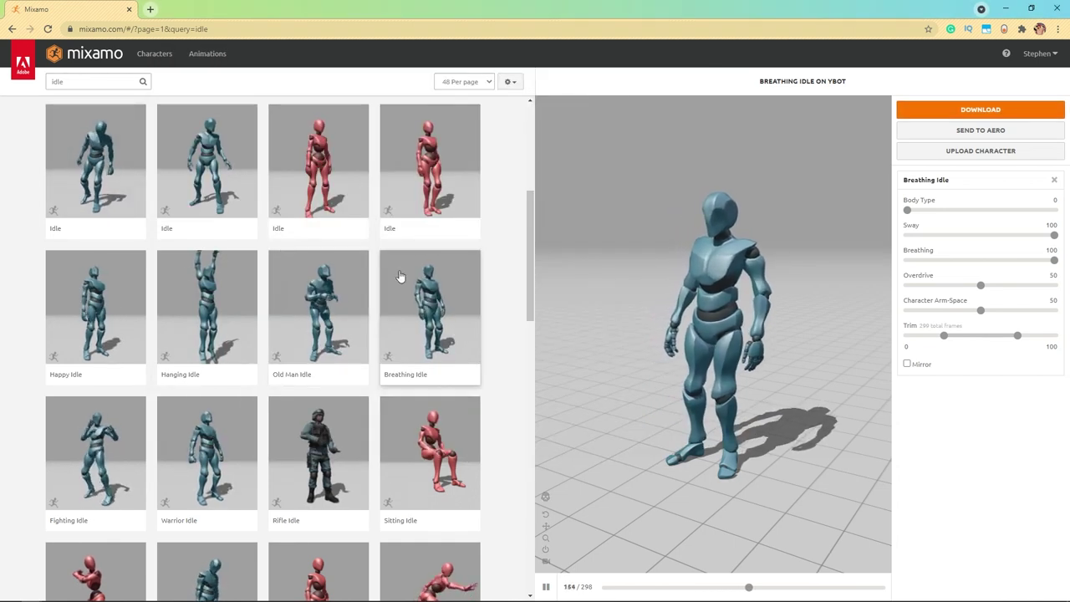
- Search for "walk" animations and apply the blue character's Walking animation to YBot
{"action": "left_click", "coordinate": [75, 82]}
{"action": "type", "text": "walk"}
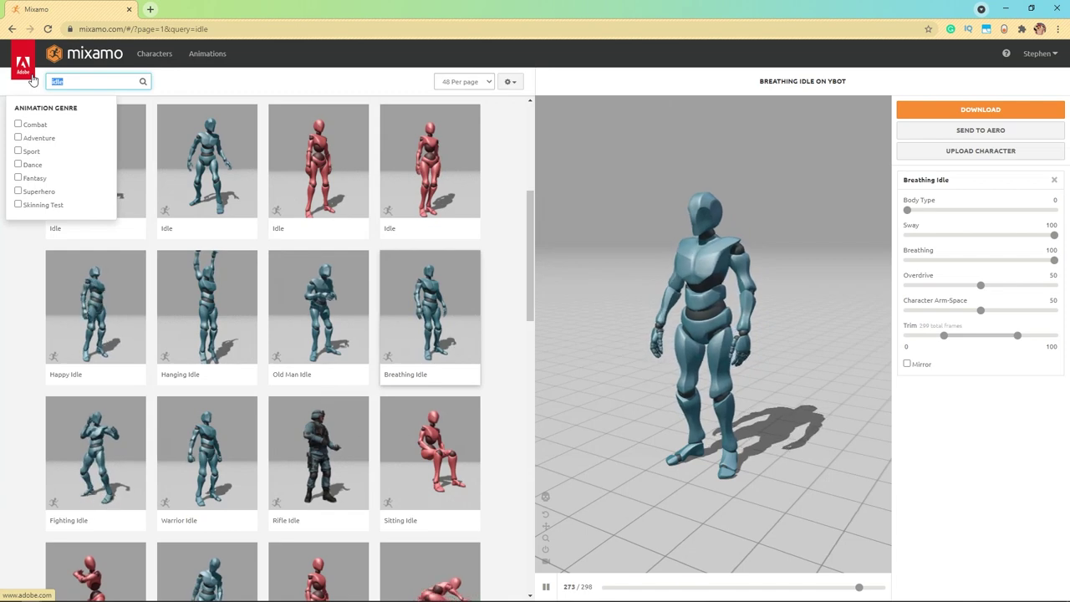
{"action": "scroll", "coordinate": [234, 382], "scroll_direction": "down", "scroll_amount": 10}
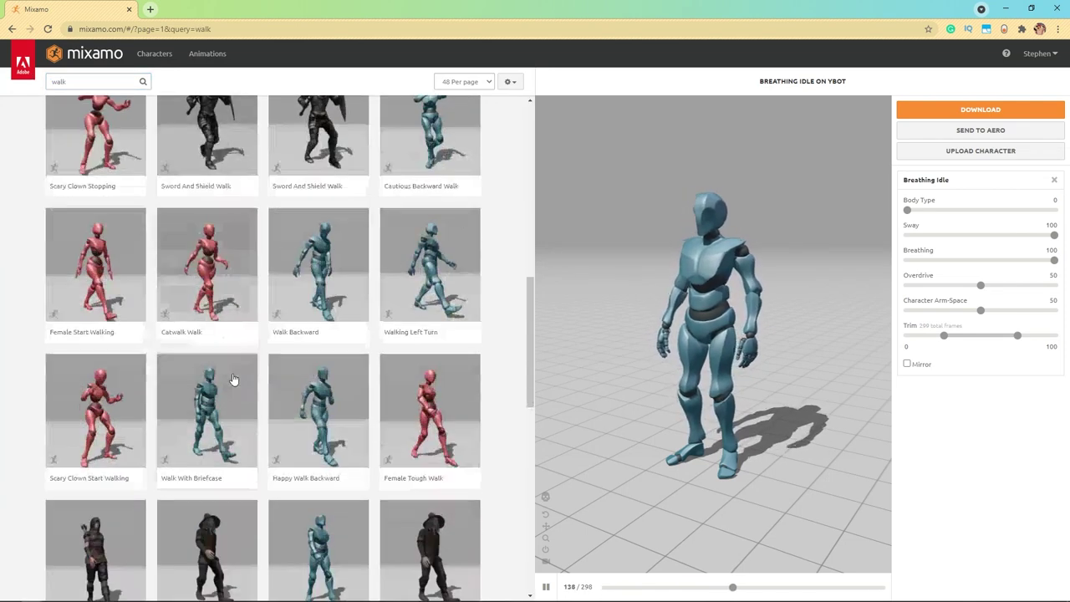
{"action": "scroll", "coordinate": [297, 285], "scroll_direction": "down", "scroll_amount": 3}
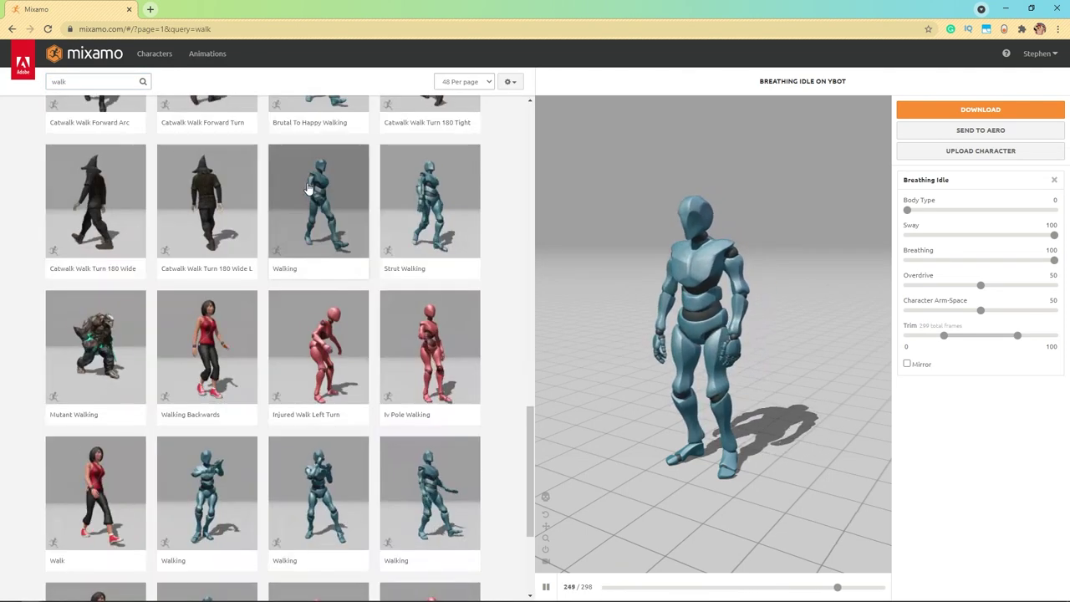
{"action": "left_click", "coordinate": [317, 201]}
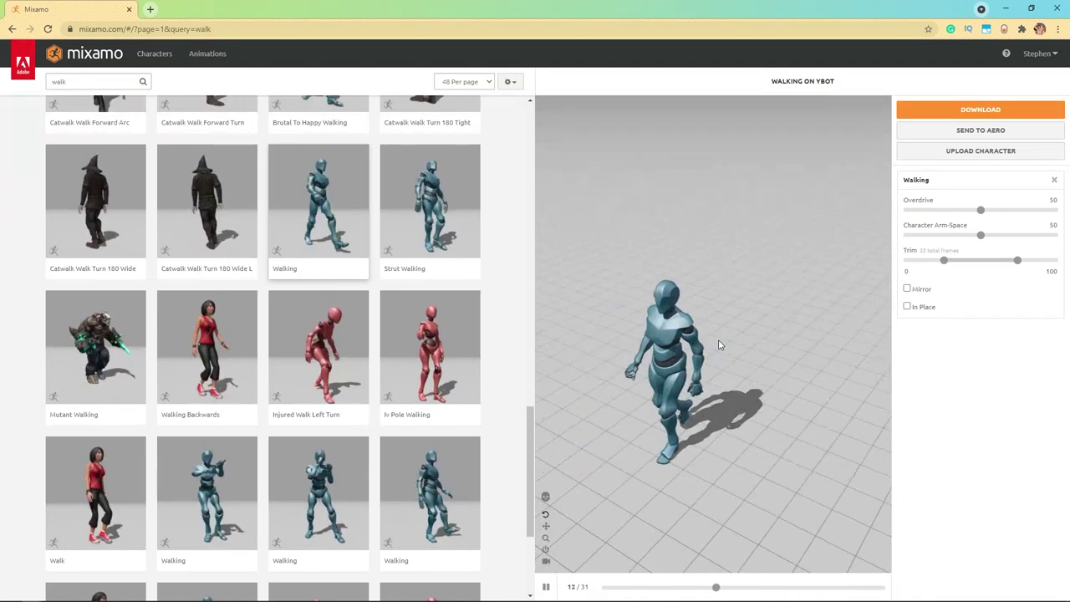
- Enable In Place for the Walking animation and set Overdrive to 51 and Character Arm-Space to 53
{"action": "left_click", "coordinate": [907, 307]}
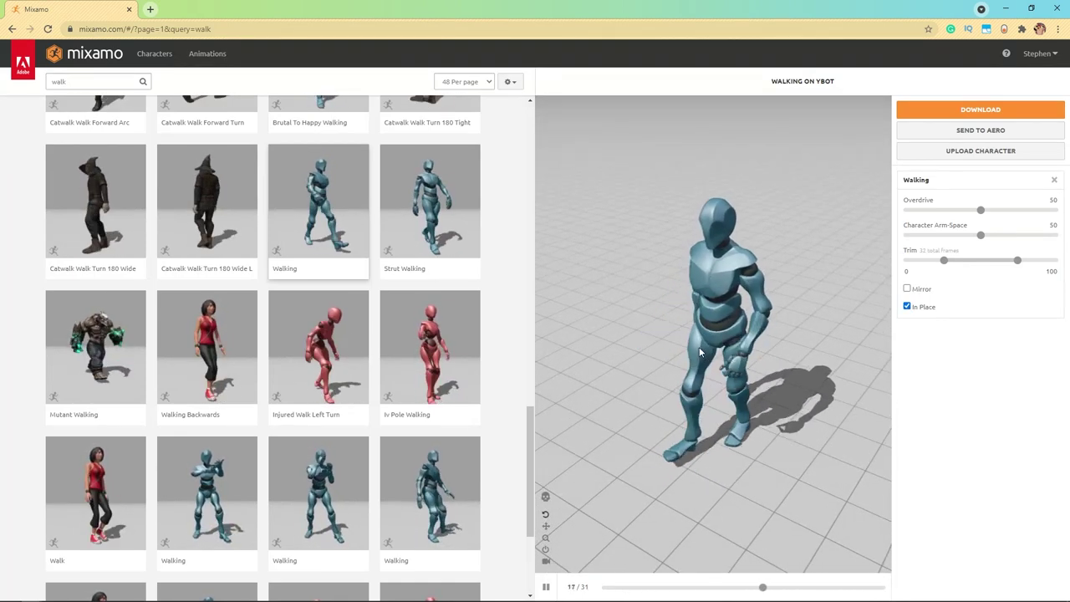
{"action": "left_click_drag", "start_coordinate": [699, 347], "coordinate": [672, 289]}
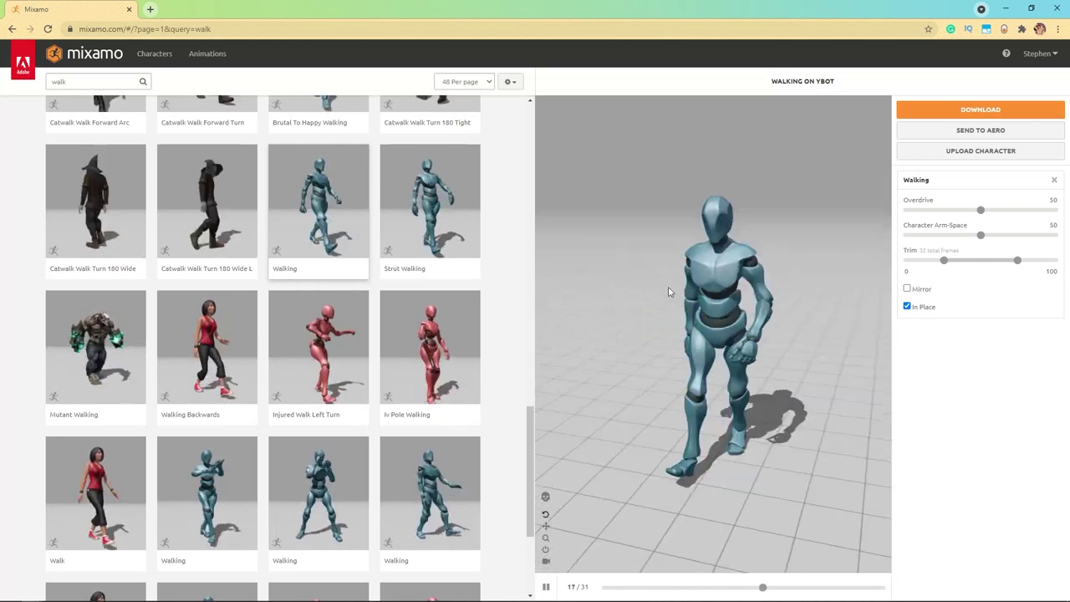
{"action": "left_click_drag", "start_coordinate": [981, 210], "coordinate": [1046, 237]}
{"action": "left_click", "coordinate": [982, 210]}
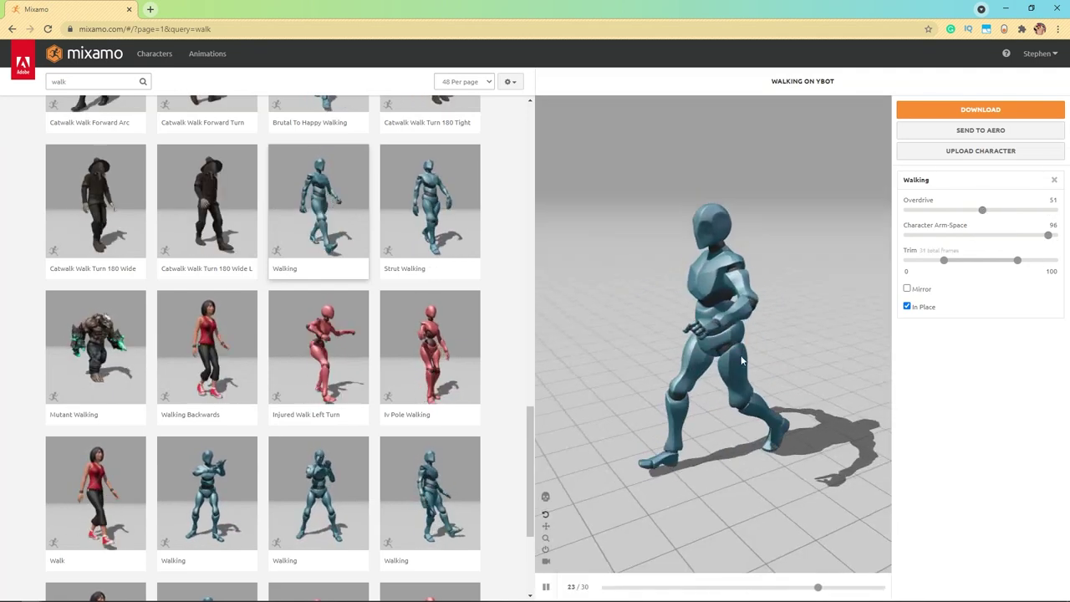
{"action": "mouse_move", "coordinate": [685, 359]}
{"action": "left_mouse_down"}
{"action": "mouse_move", "coordinate": [744, 362]}
{"action": "mouse_move", "coordinate": [686, 359]}
{"action": "left_mouse_up"}
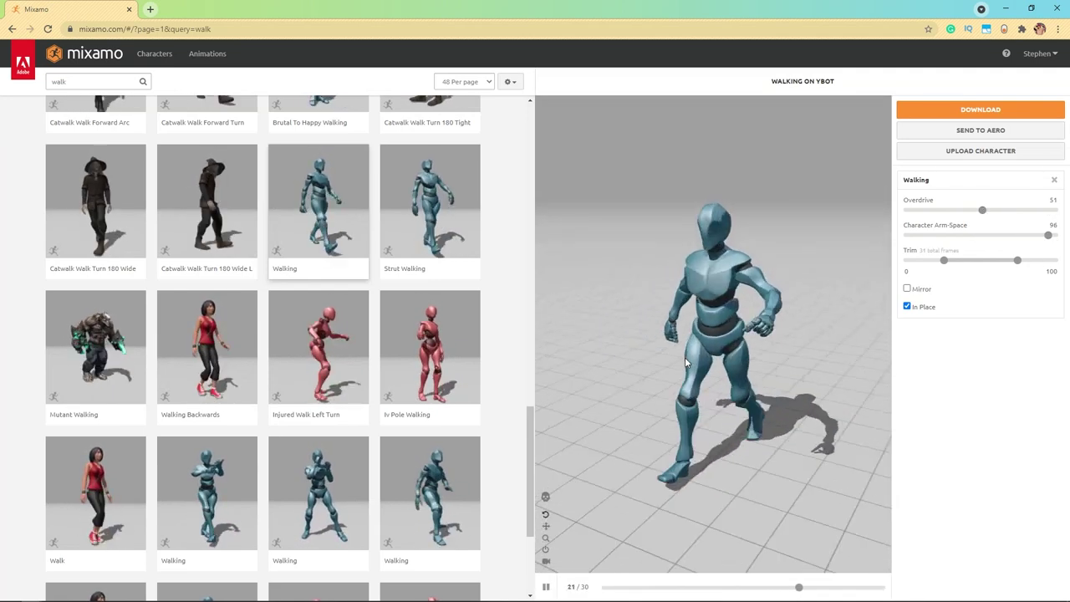
{"action": "left_click_drag", "start_coordinate": [1047, 235], "coordinate": [984, 235]}
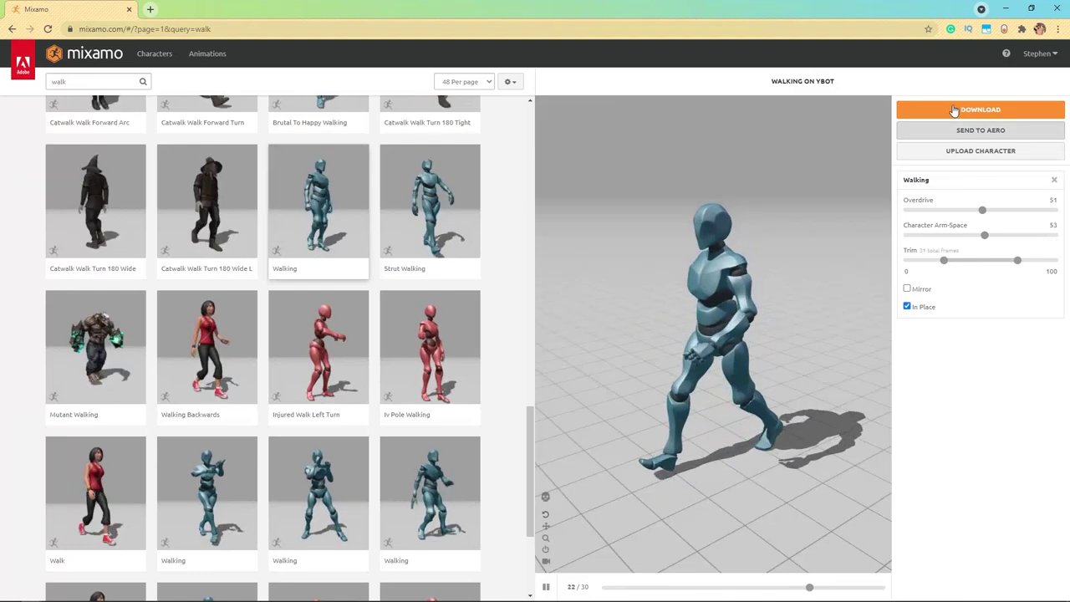
- Check the download settings for the Walking animation and close them without downloading
{"action": "left_click", "coordinate": [980, 109]}
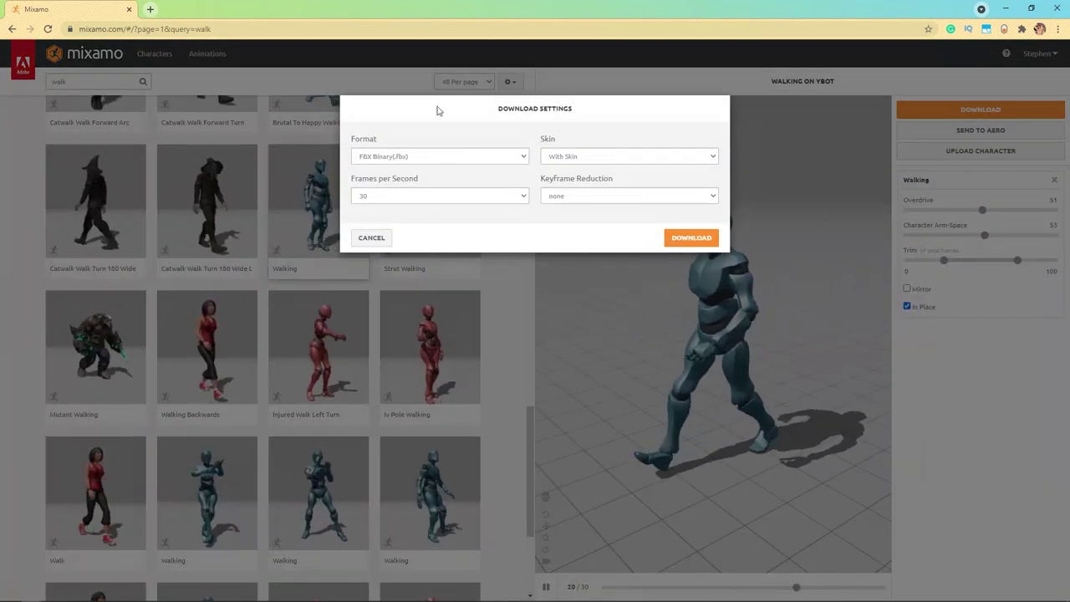
{"action": "left_click", "coordinate": [371, 238]}
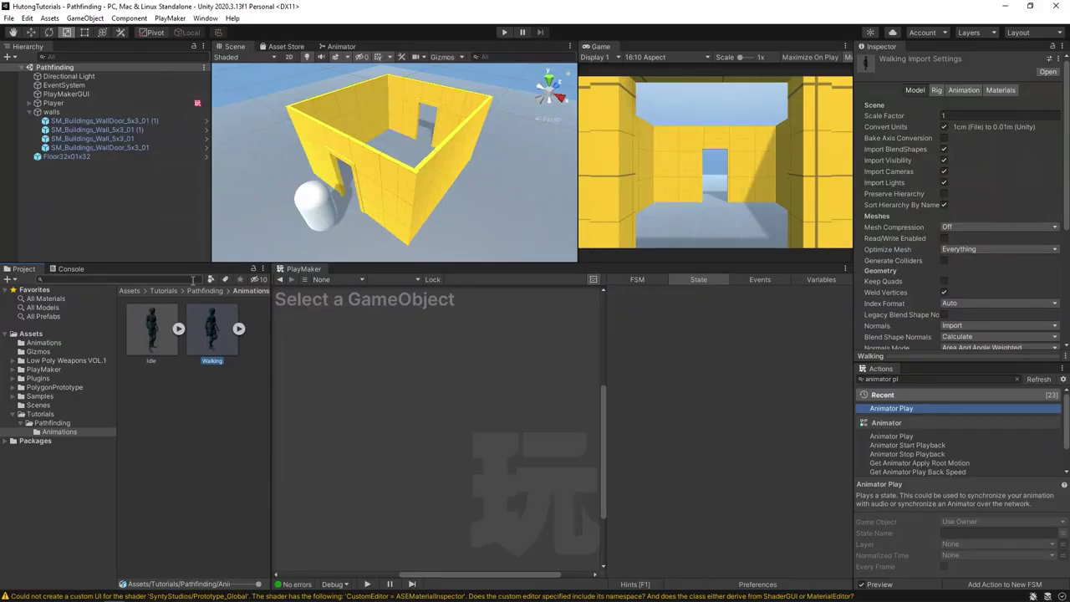
- Switch back to Unity, place the Idle model on the floor near the Player capsule and frame it
{"action": "left_click", "coordinate": [95, 215]}
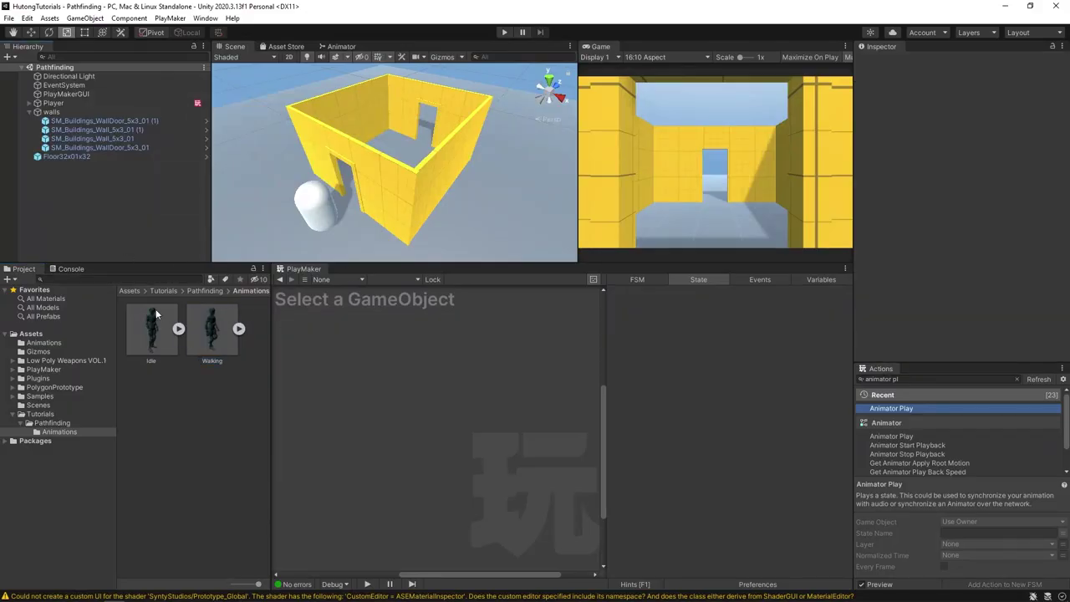
{"action": "left_click", "coordinate": [214, 332]}
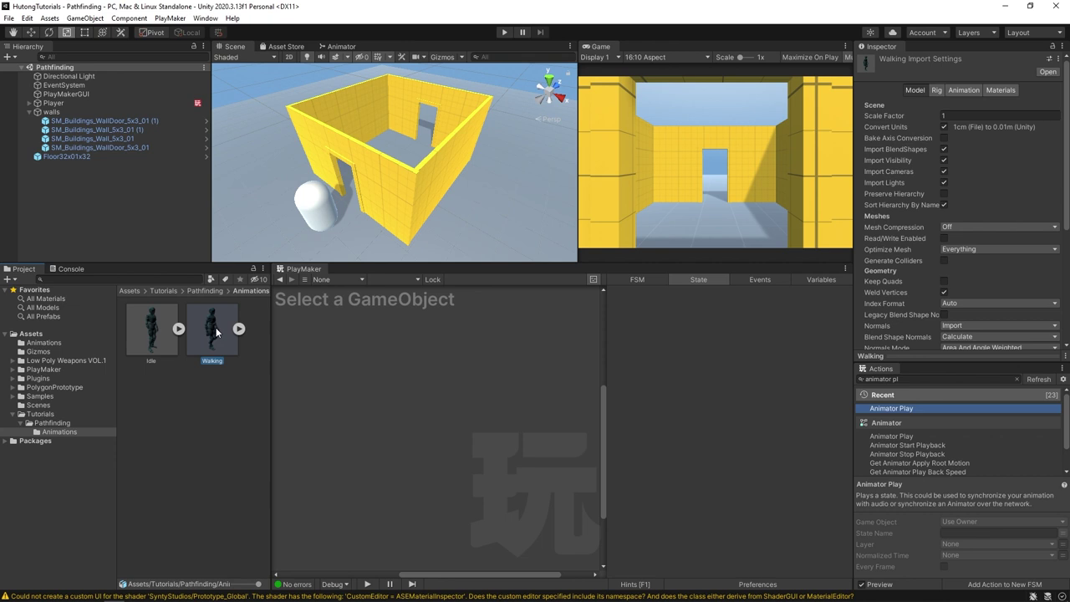
{"action": "left_click", "coordinate": [149, 322]}
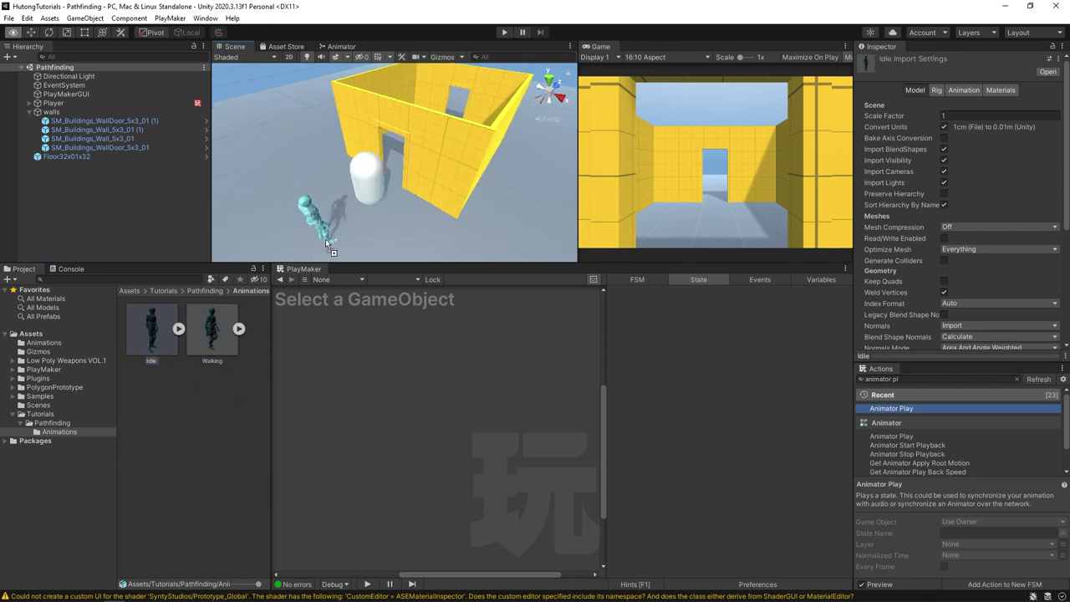
{"action": "left_click_drag", "start_coordinate": [326, 239], "coordinate": [367, 176]}
{"action": "key", "text": "f"}
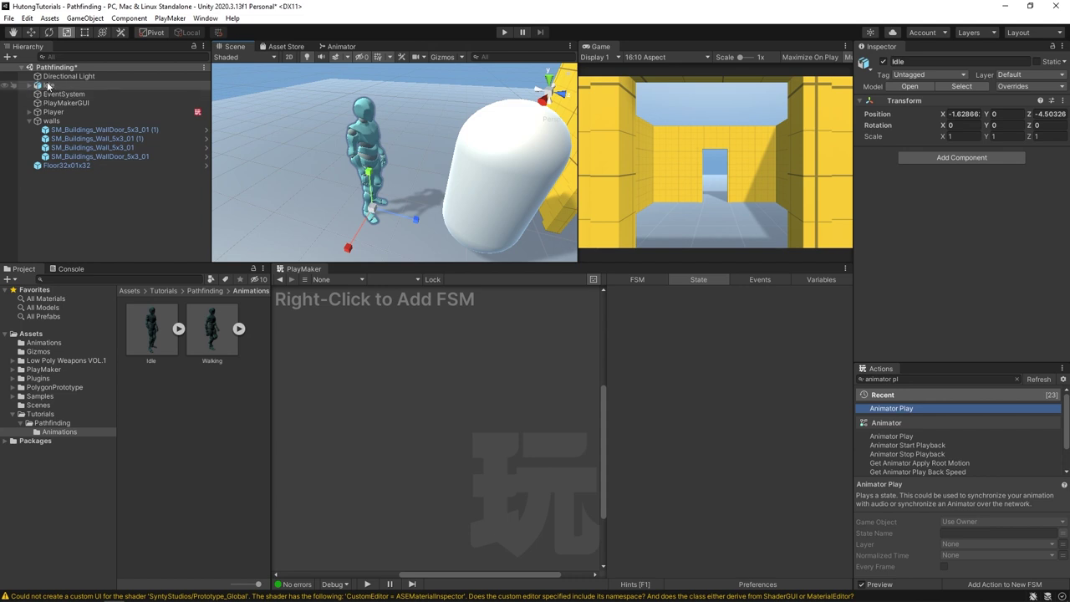
- Completely unpack the Idle prefab in the scene and look at its child objects
{"action": "right_click", "coordinate": [48, 86]}
{"action": "mouse_move", "coordinate": [92, 218]}
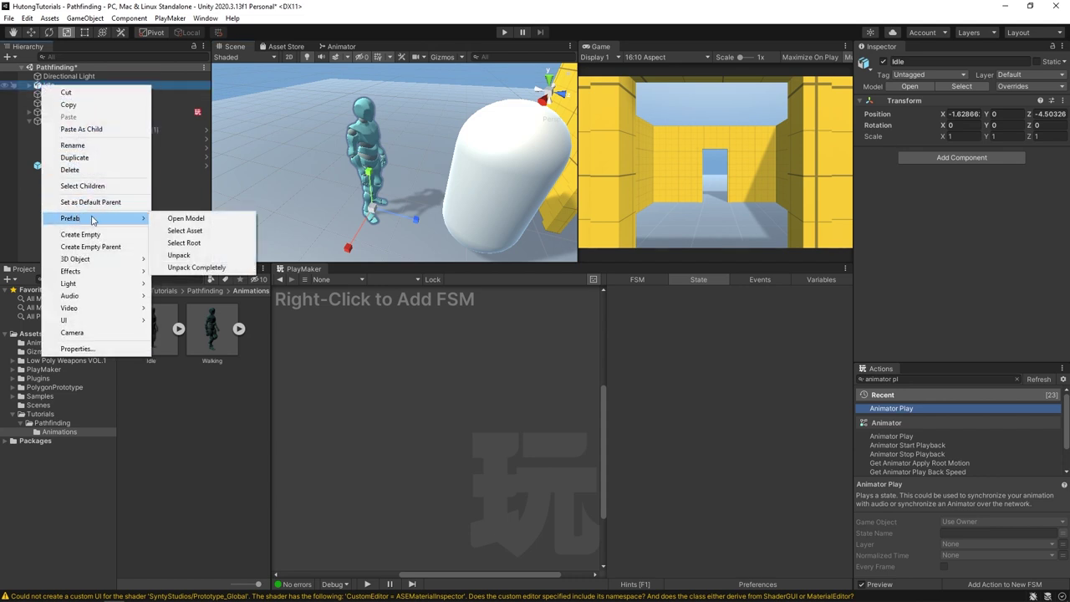
{"action": "left_click", "coordinate": [183, 268]}
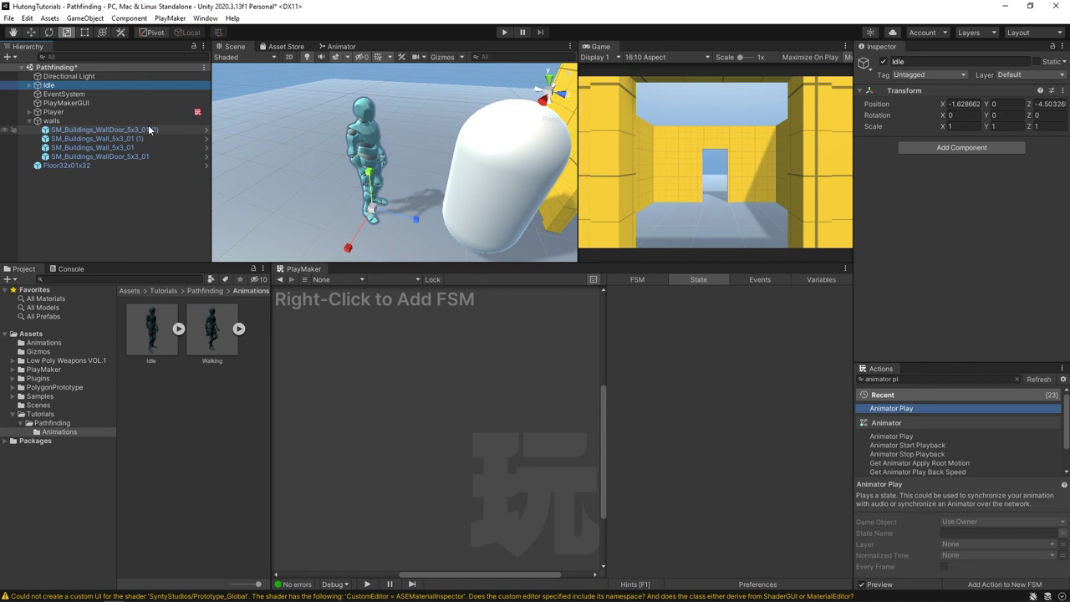
{"action": "left_click", "coordinate": [34, 86]}
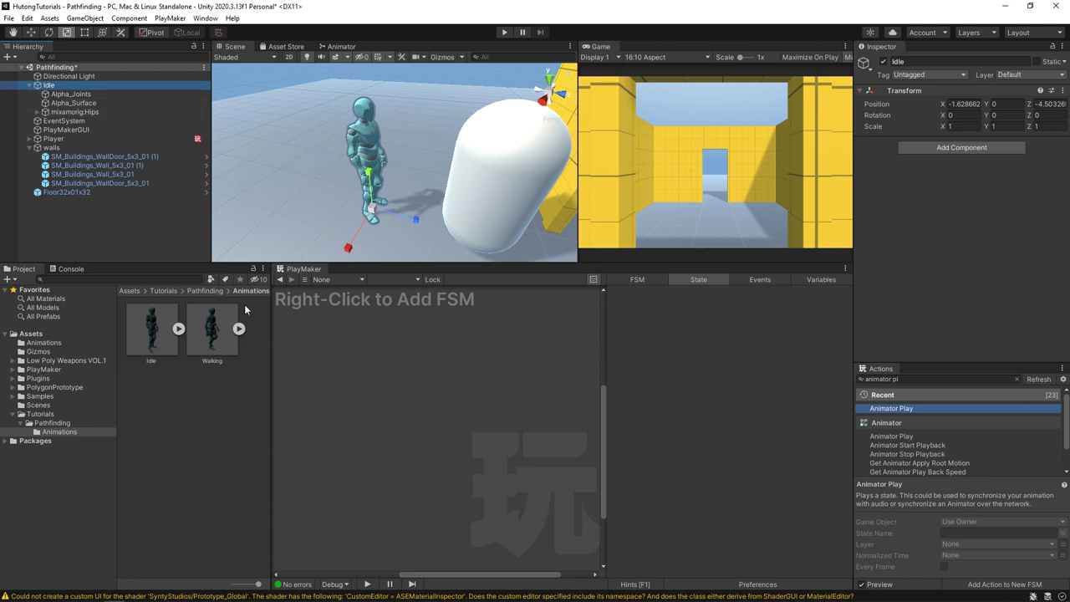
- Rename the unpacked Idle object to NPC and add a Nav Mesh Agent component to it
{"action": "left_click", "coordinate": [30, 86]}
{"action": "left_click", "coordinate": [948, 149]}
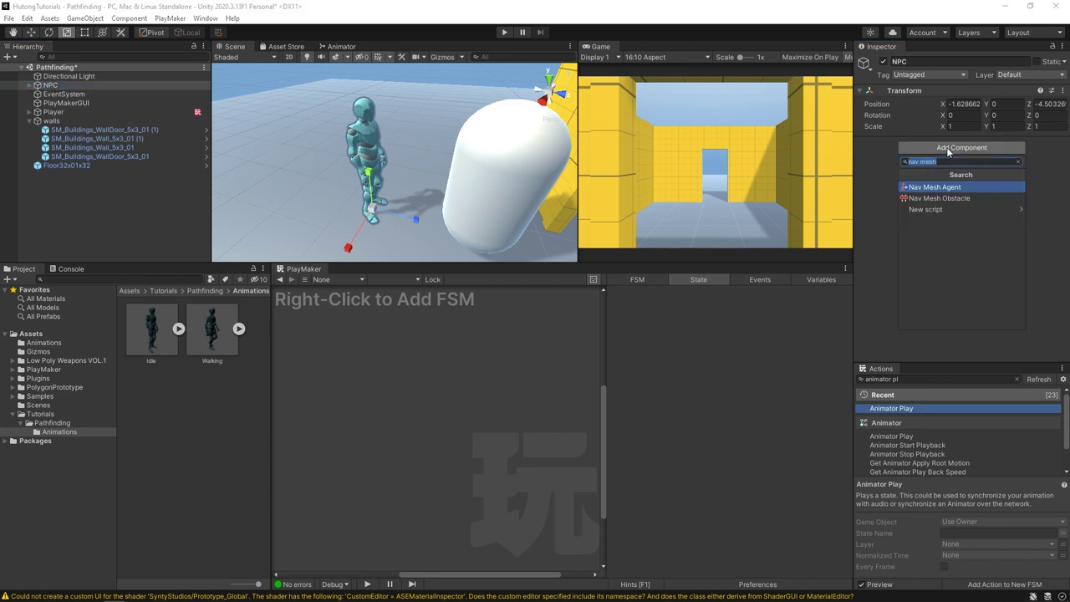
{"action": "left_click", "coordinate": [924, 187]}
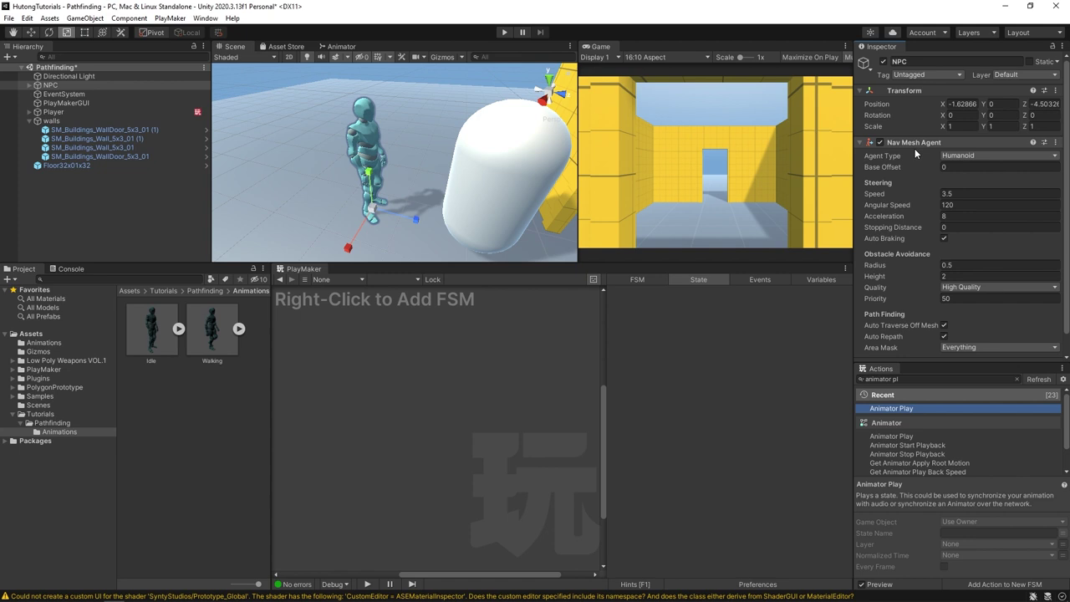
- Set the NPC's Nav Mesh Agent speed to 1 and add an Animator component to the NPC
{"action": "scroll", "coordinate": [917, 208], "scroll_direction": "down", "scroll_amount": 1}
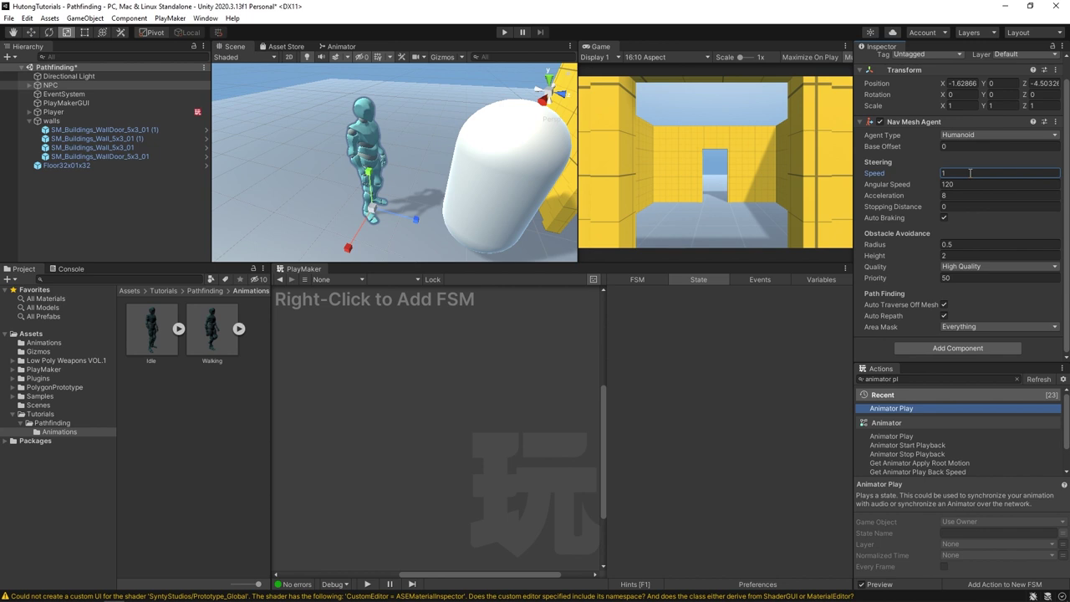
{"action": "left_click", "coordinate": [945, 348]}
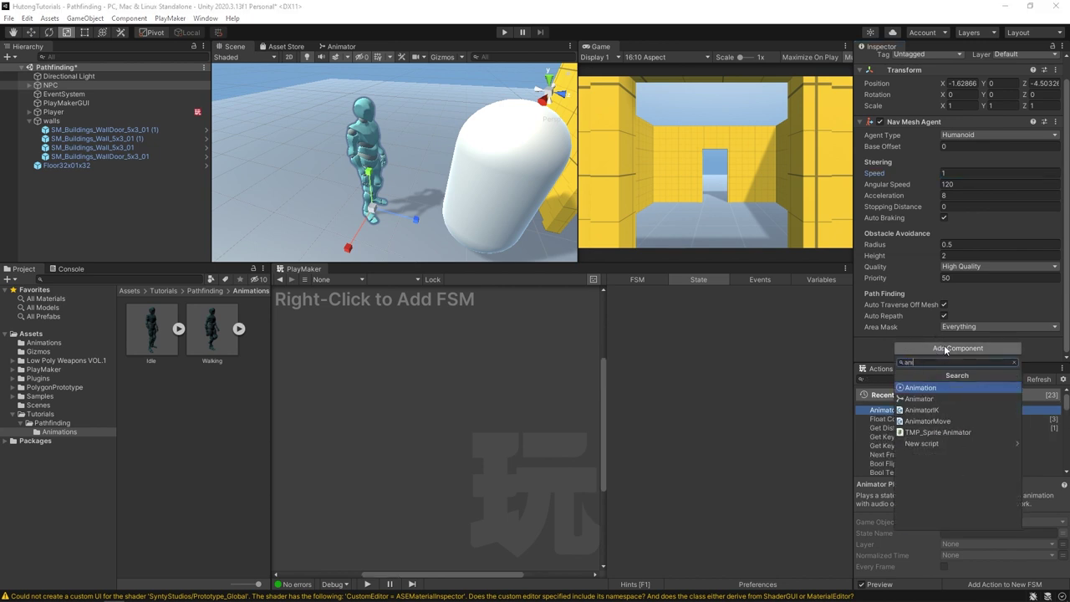
{"action": "left_click", "coordinate": [918, 399]}
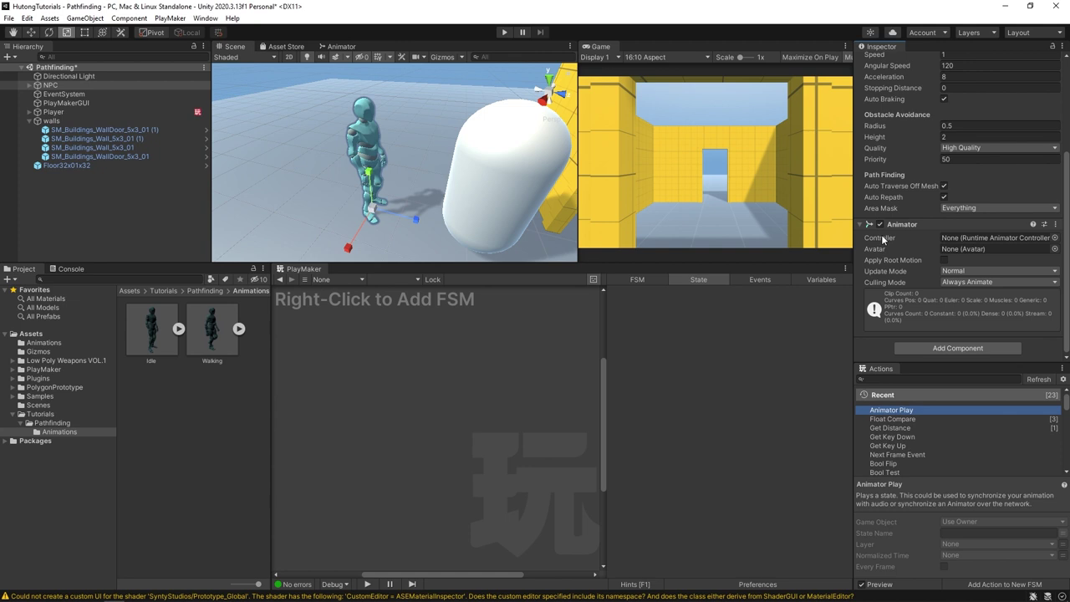
- Create an Animator Controller named Npc in the Animations folder, then open it and place its Entry node directly beneath Any State
{"action": "right_click", "coordinate": [173, 403]}
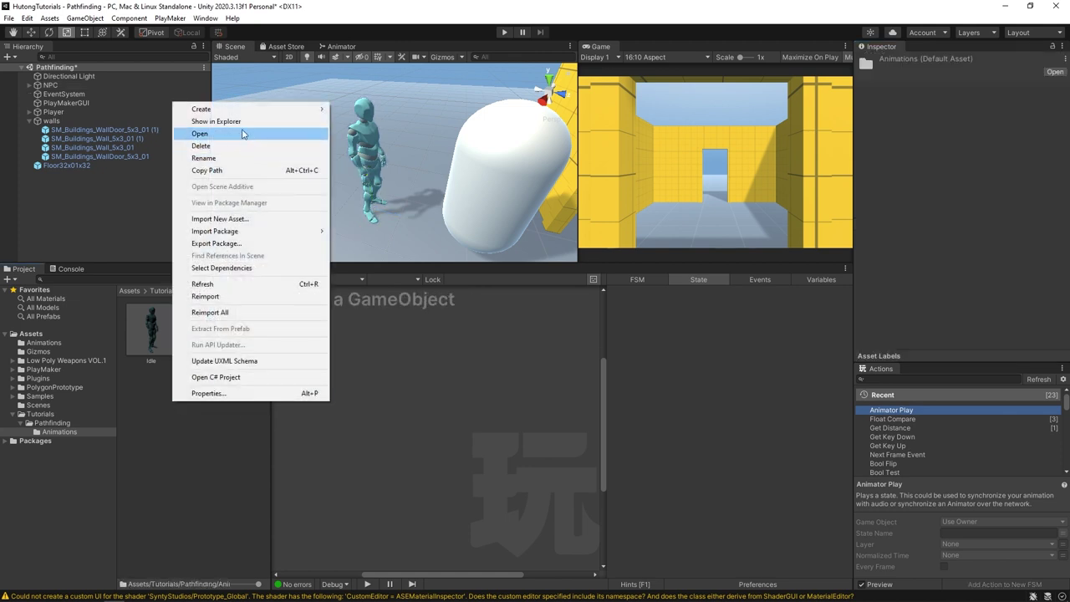
{"action": "mouse_move", "coordinate": [242, 109]}
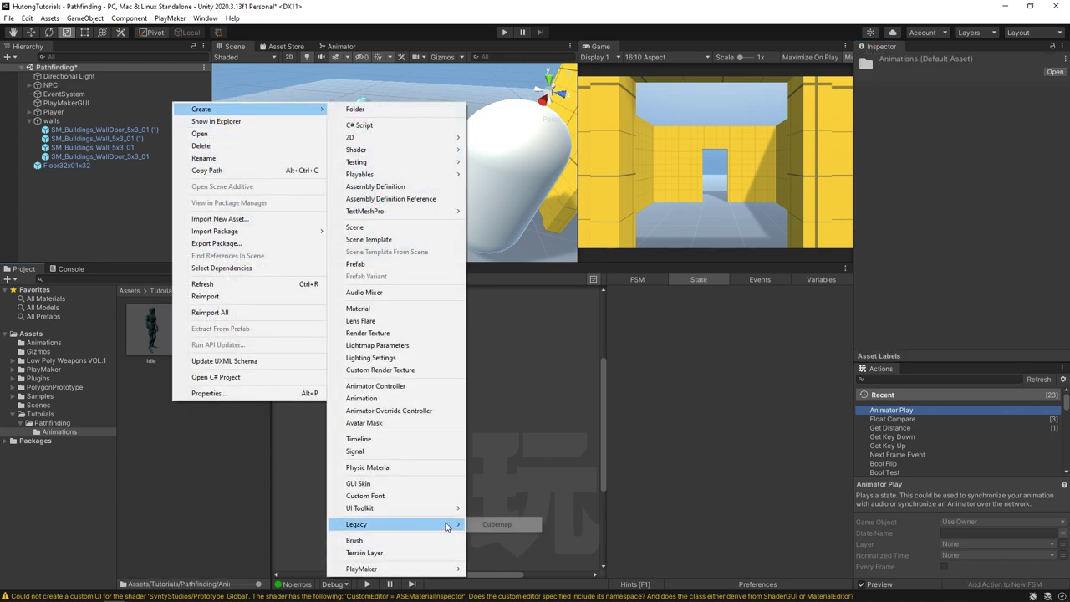
{"action": "left_click", "coordinate": [400, 386]}
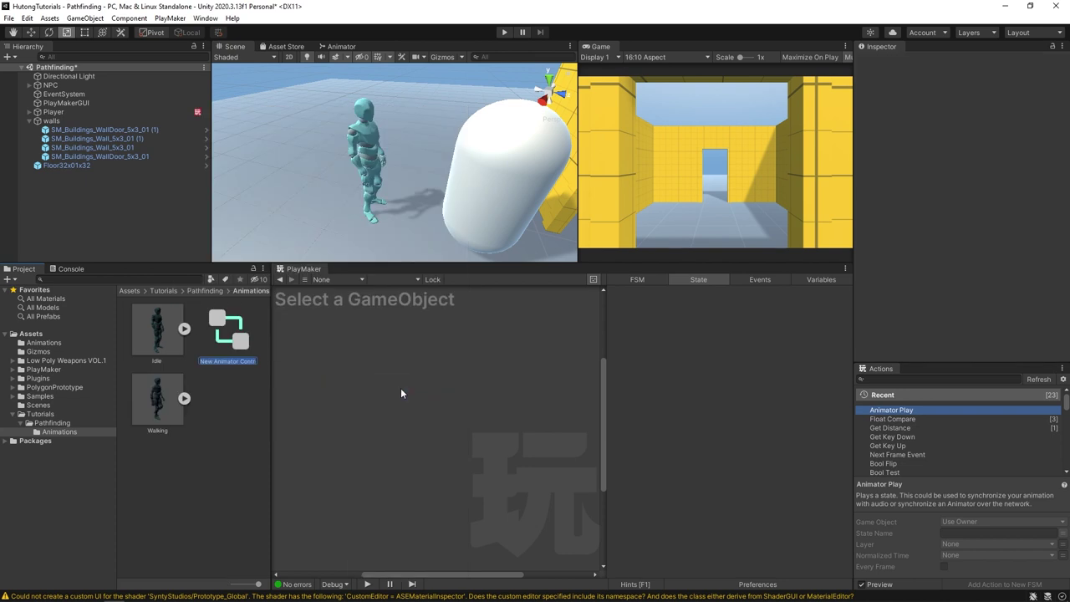
{"action": "type", "text": "Npc"}
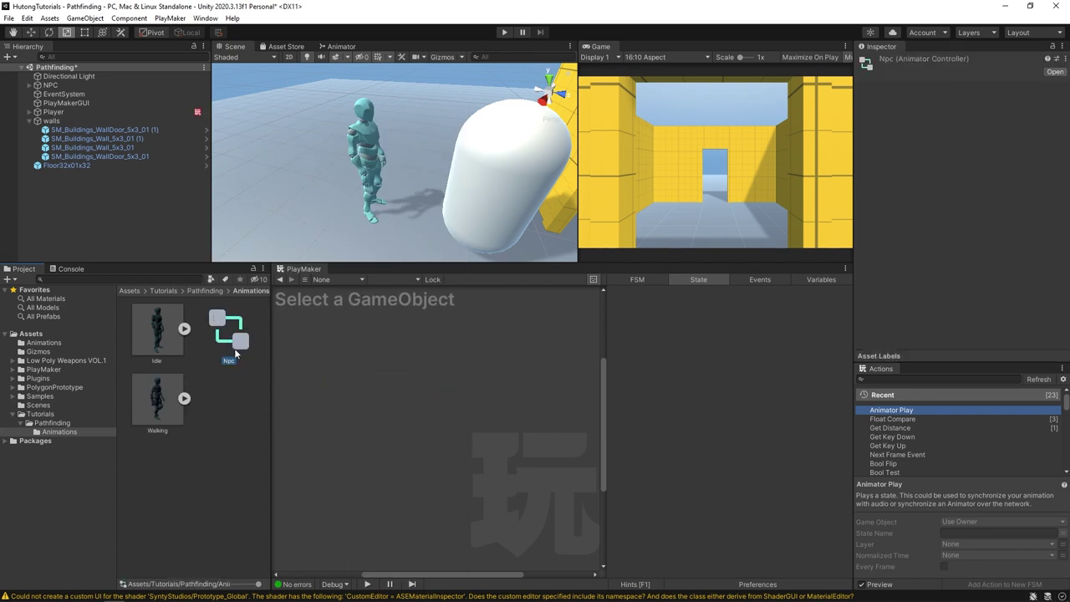
{"action": "double_click", "coordinate": [225, 326]}
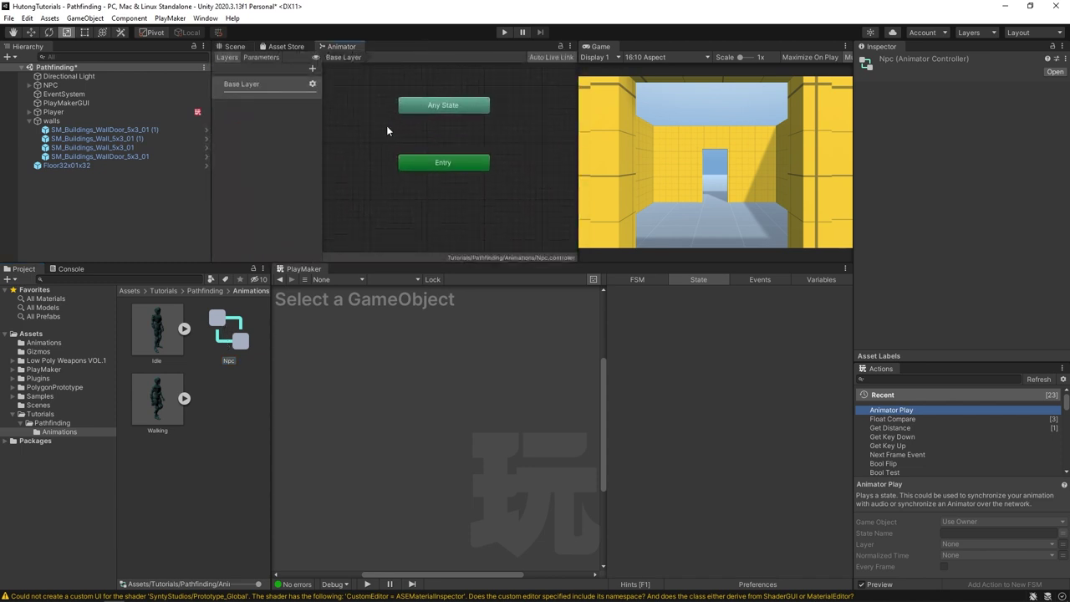
{"action": "left_click_drag", "start_coordinate": [433, 165], "coordinate": [426, 132]}
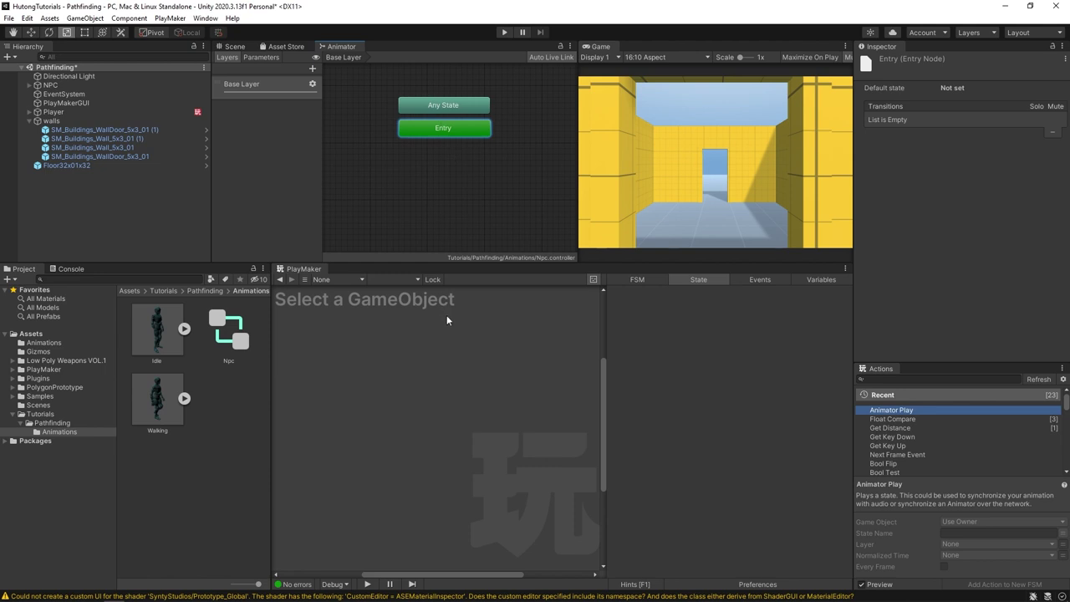
- Expand the Idle model's sub-assets in the Animations folder and duplicate its mixamo.com animation clip
{"action": "left_click", "coordinate": [183, 330]}
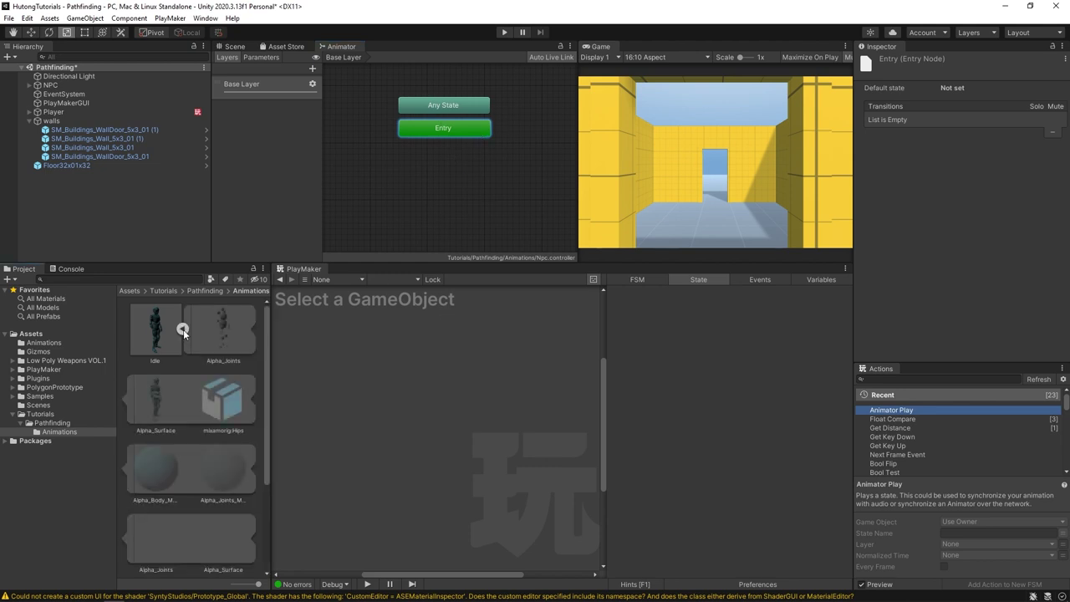
{"action": "left_click", "coordinate": [183, 329]}
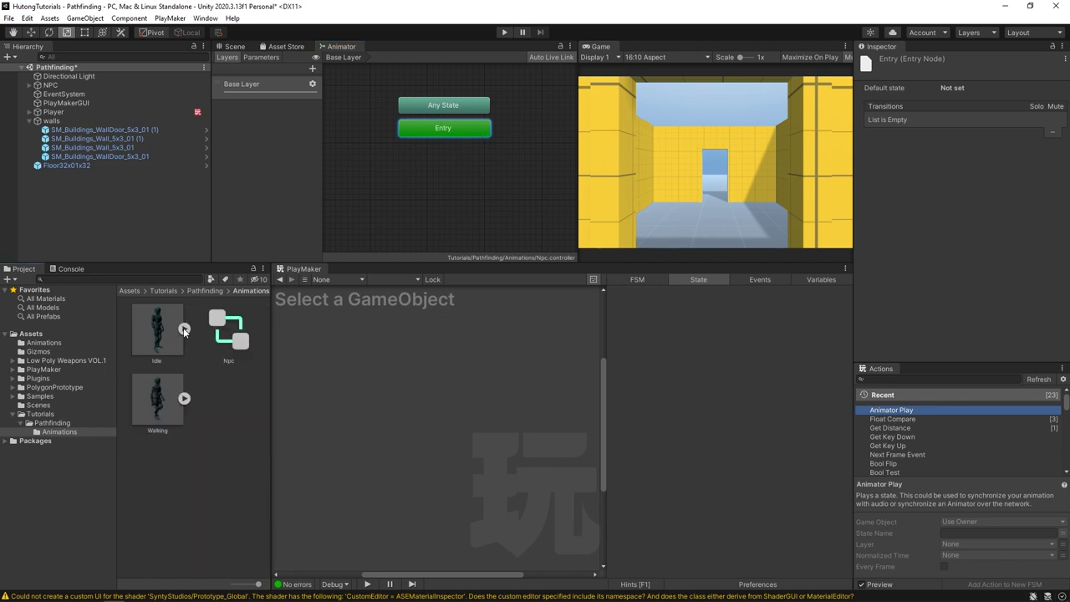
{"action": "left_click", "coordinate": [184, 330]}
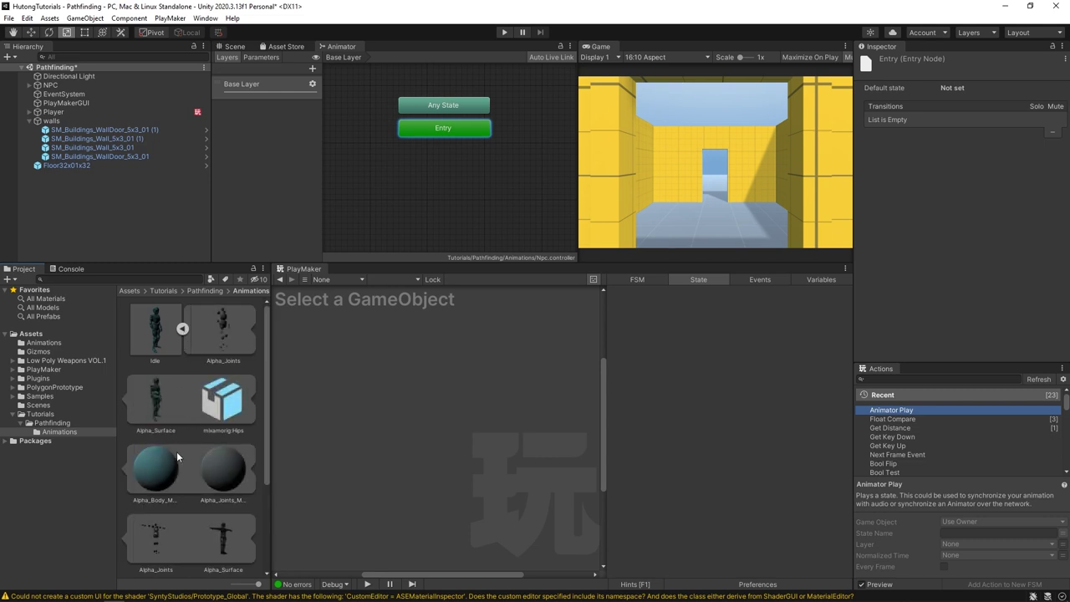
{"action": "scroll", "coordinate": [177, 457], "scroll_direction": "down", "scroll_amount": 3}
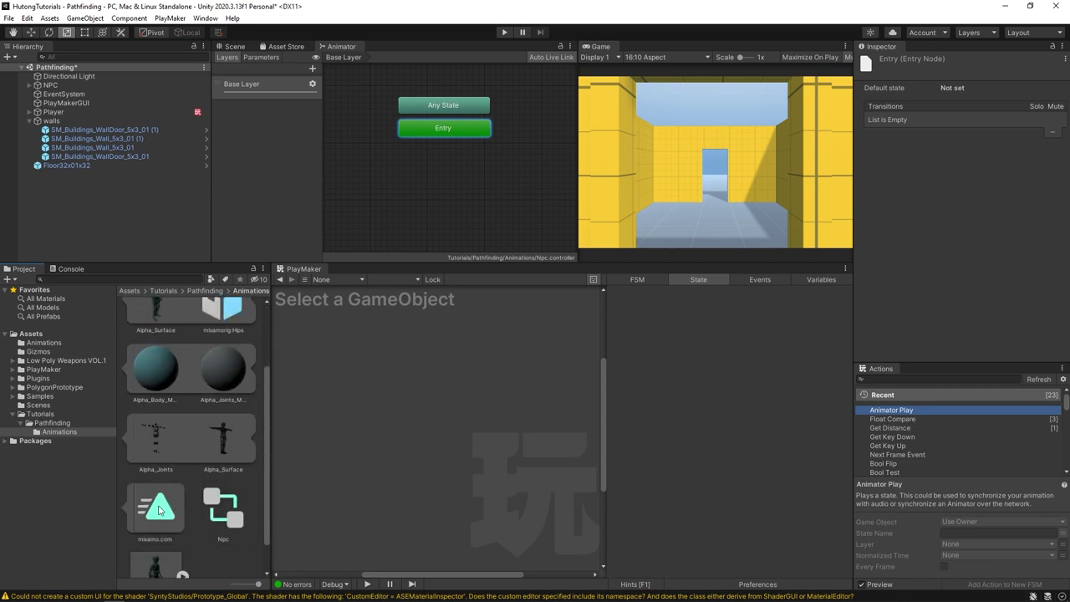
{"action": "left_click", "coordinate": [159, 510]}
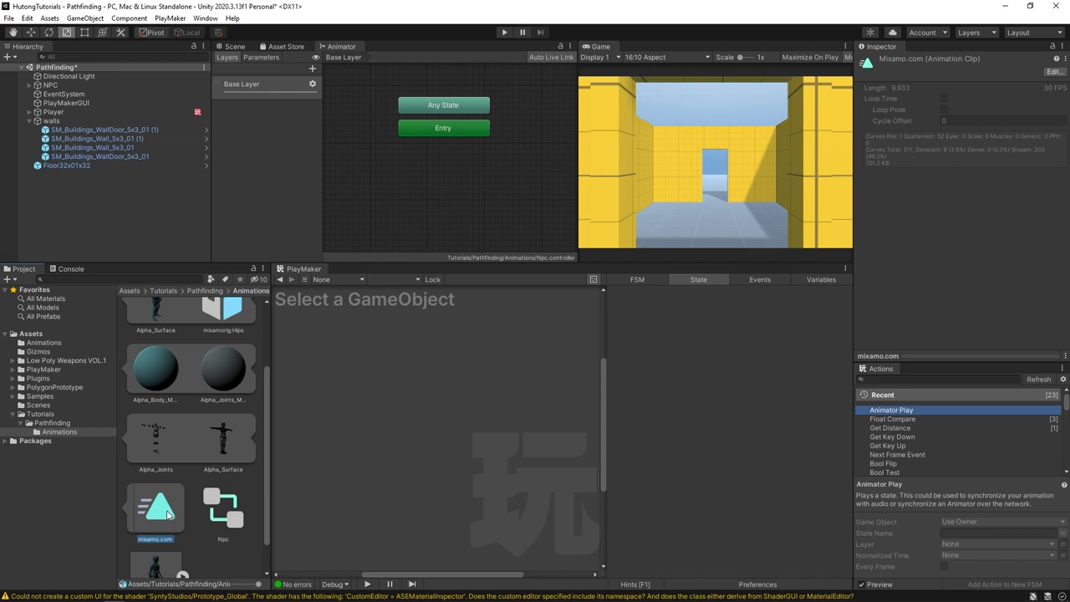
{"action": "key", "text": "ctrl+d"}
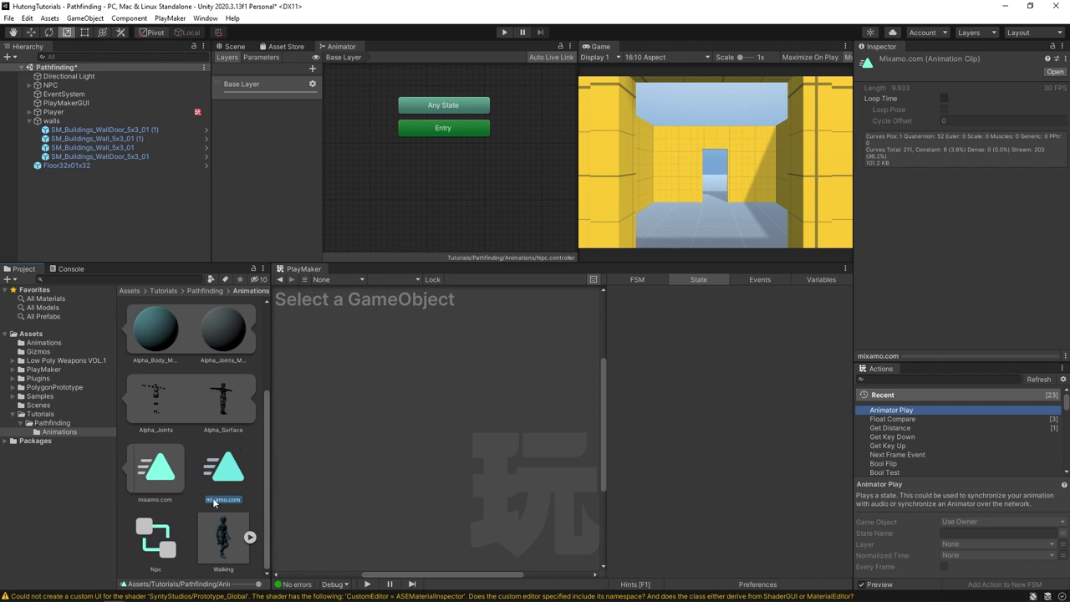
- Rename the duplicated animation clip as Idle and collapse the Idle model's sub-assets
{"action": "scroll", "coordinate": [157, 473], "scroll_direction": "up", "scroll_amount": 3}
{"action": "scroll", "coordinate": [158, 460], "scroll_direction": "down", "scroll_amount": 3}
{"action": "left_click", "coordinate": [226, 479]}
{"action": "key", "text": "BackSpace"}
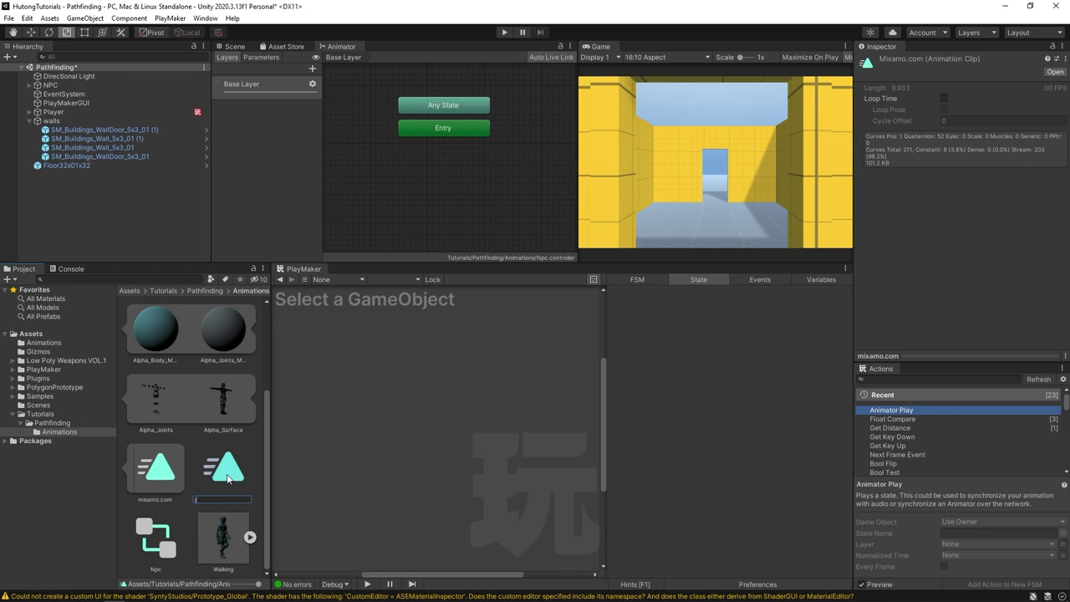
{"action": "type", "text": "Idle"}
{"action": "key", "text": "Return"}
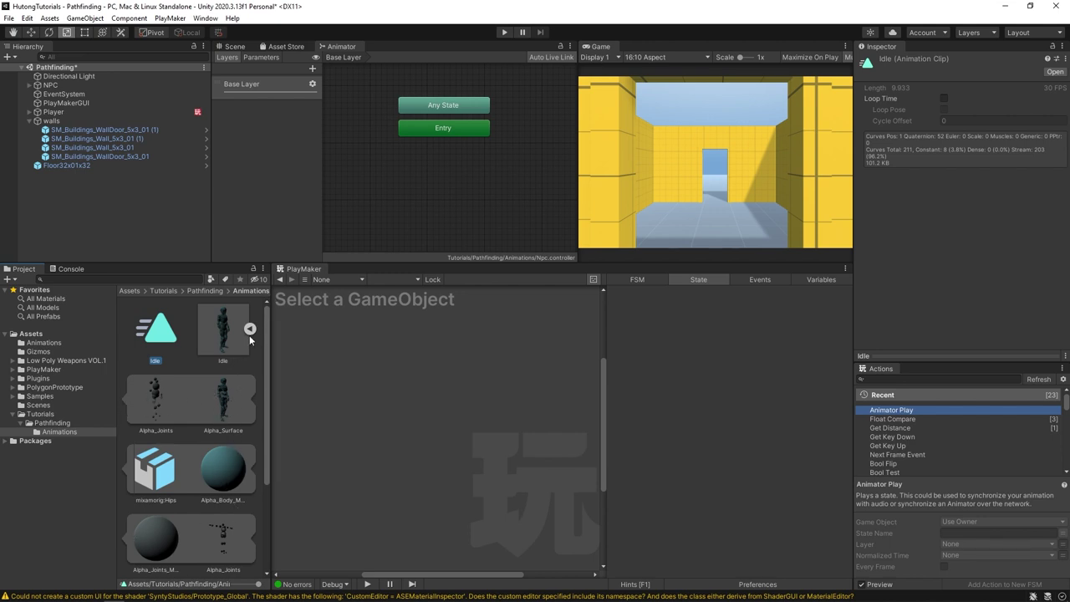
{"action": "left_click", "coordinate": [249, 330]}
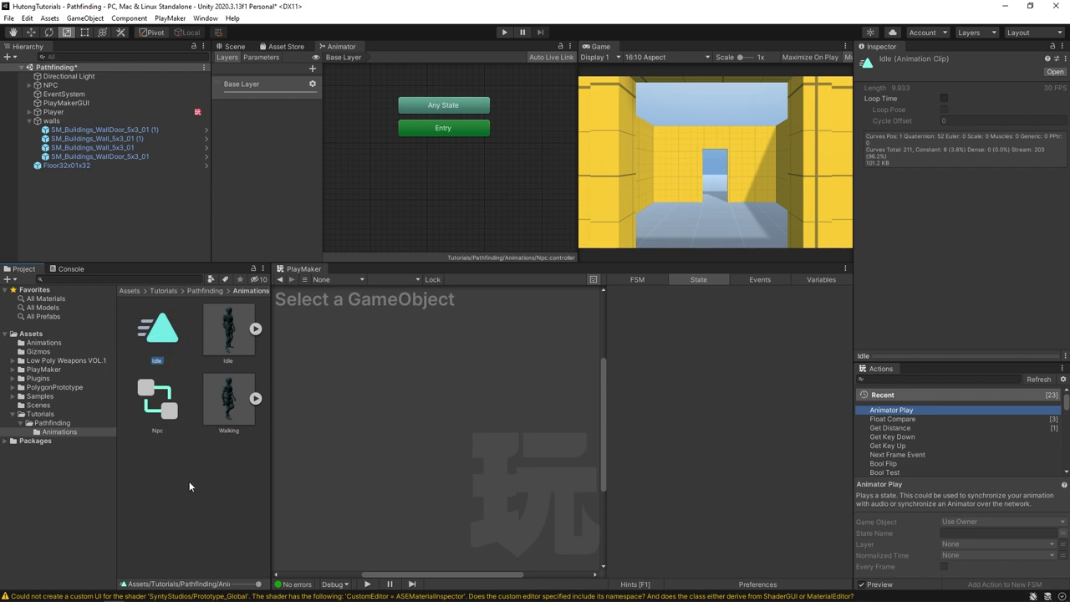
- Duplicate the mixamo.com animation clip inside the Walking model and rename the copy as Walk
{"action": "left_click", "coordinate": [255, 398]}
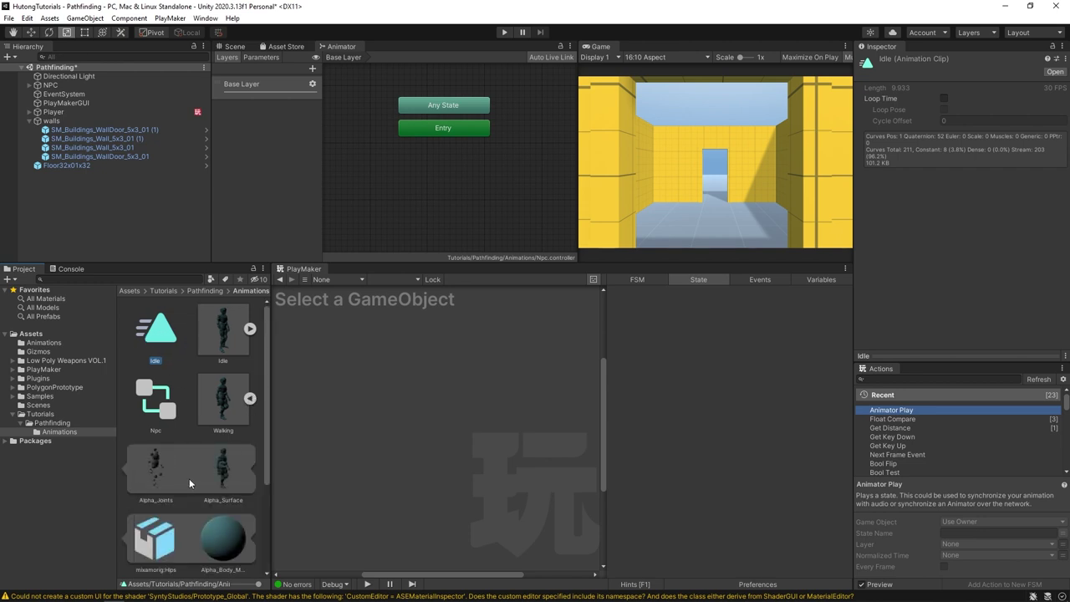
{"action": "scroll", "coordinate": [189, 477], "scroll_direction": "down", "scroll_amount": 3}
{"action": "left_click", "coordinate": [226, 539]}
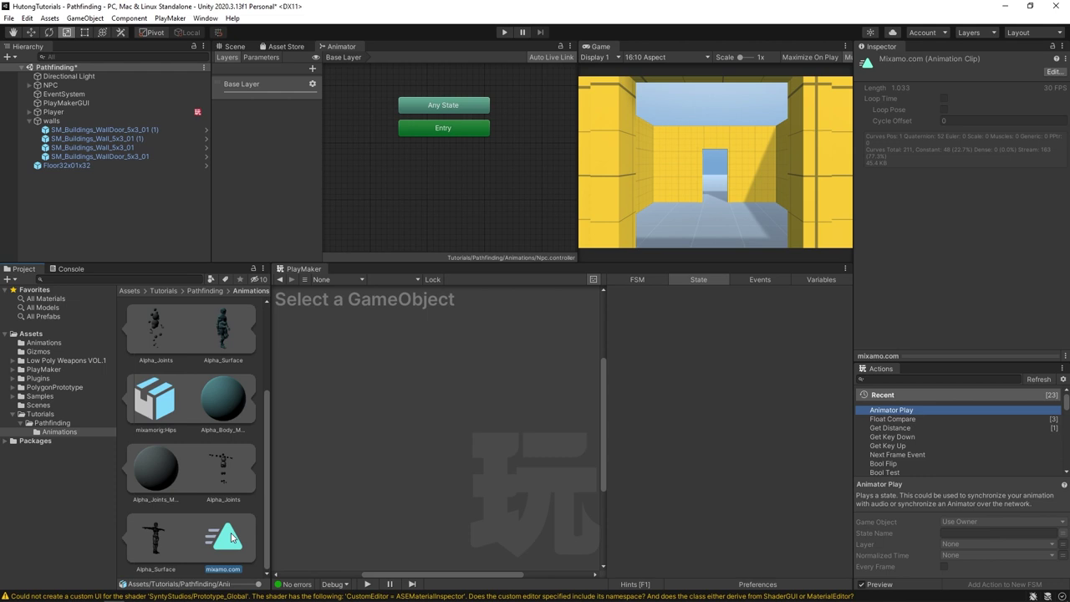
{"action": "key", "text": "ctrl+d"}
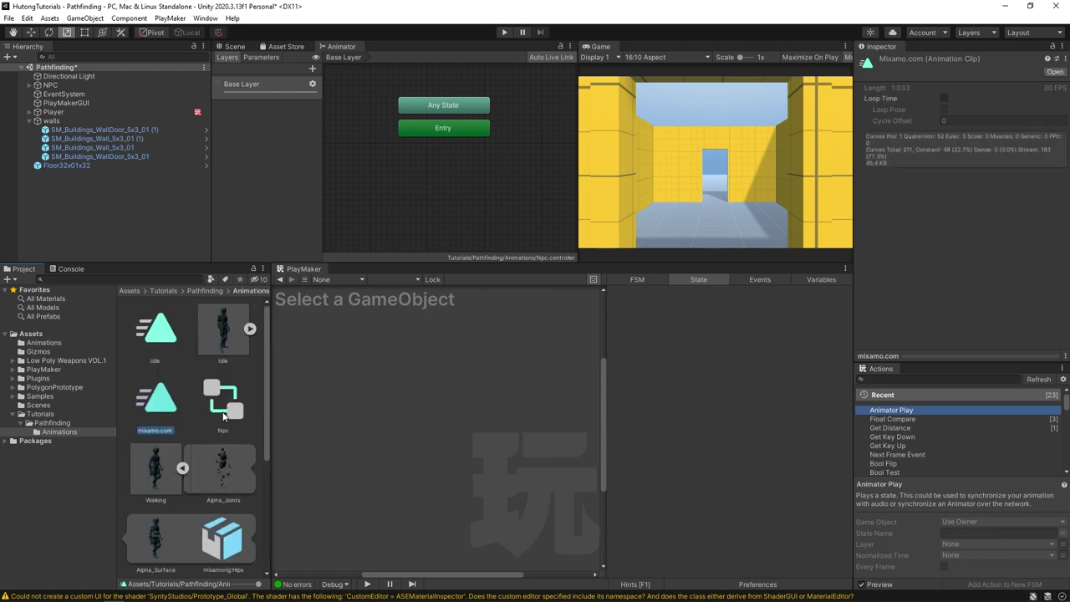
{"action": "key", "text": "F2"}
{"action": "type", "text": "Walk"}
{"action": "key", "text": "Return"}
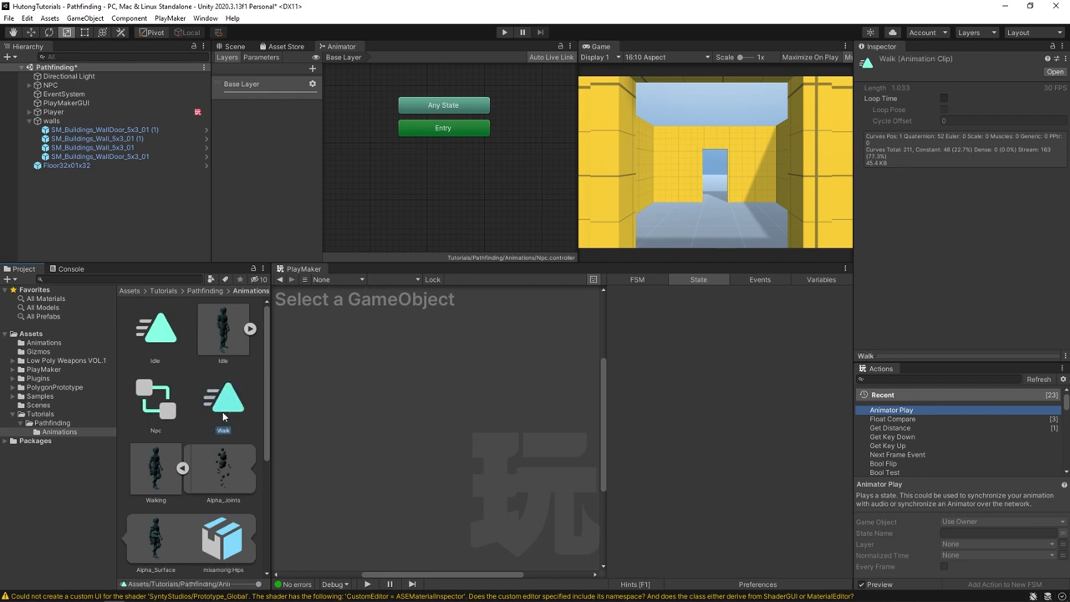
{"action": "left_click", "coordinate": [184, 469]}
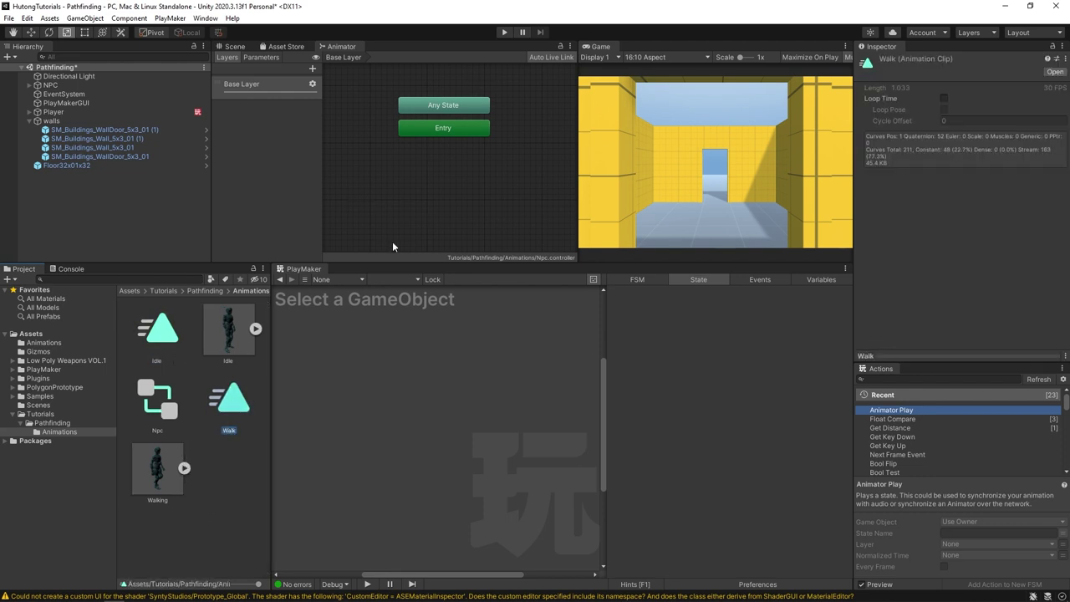
- Add the Idle clip to the Npc controller as the default state and place the Walk clip as a state beneath it
{"action": "left_click_drag", "start_coordinate": [230, 399], "coordinate": [423, 174]}
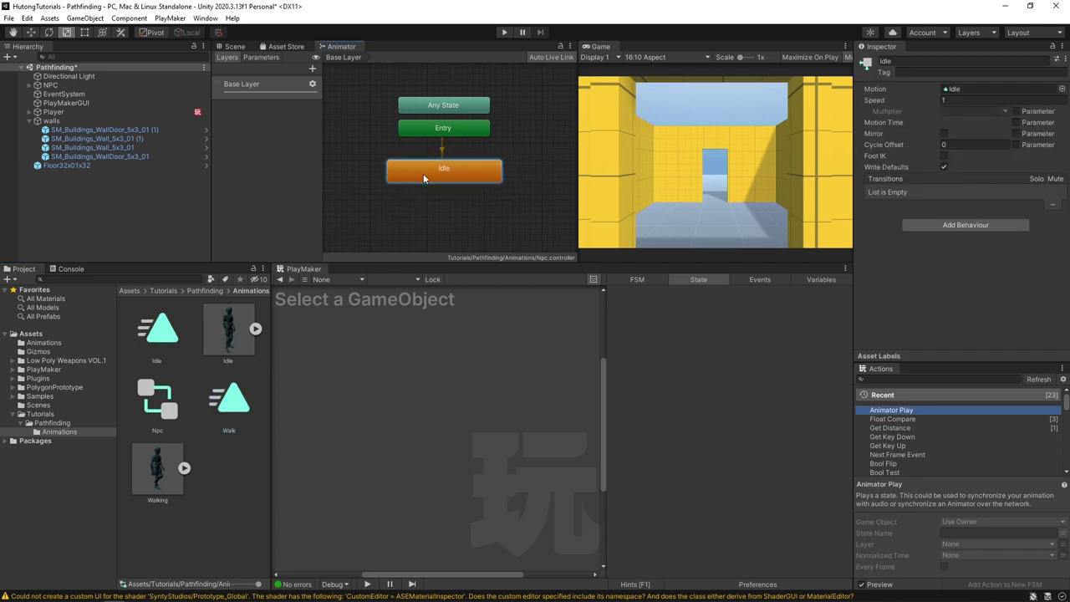
{"action": "left_click", "coordinate": [430, 132]}
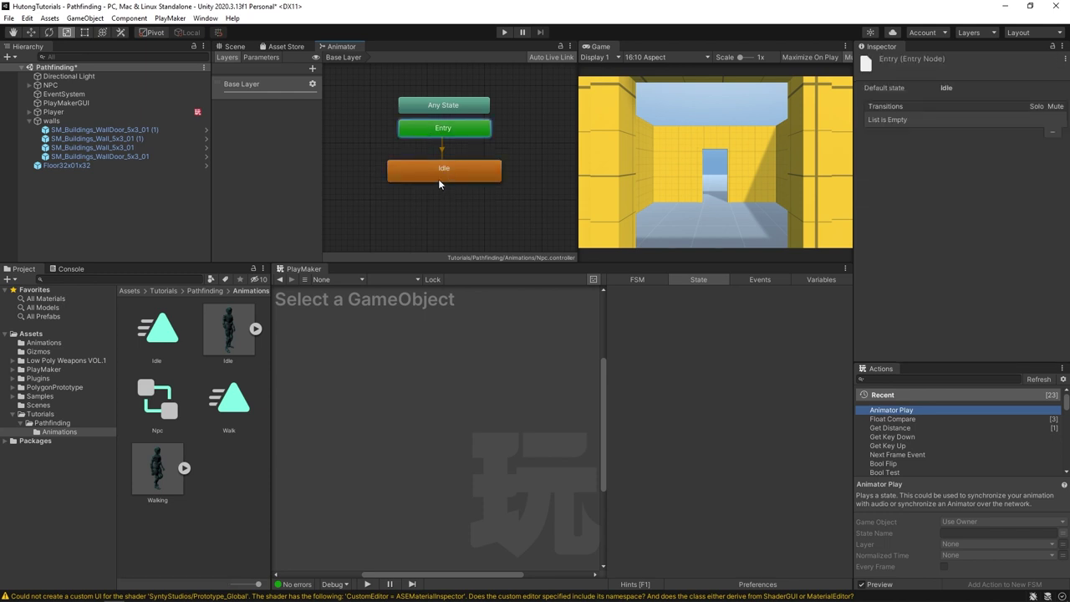
{"action": "left_click", "coordinate": [459, 165]}
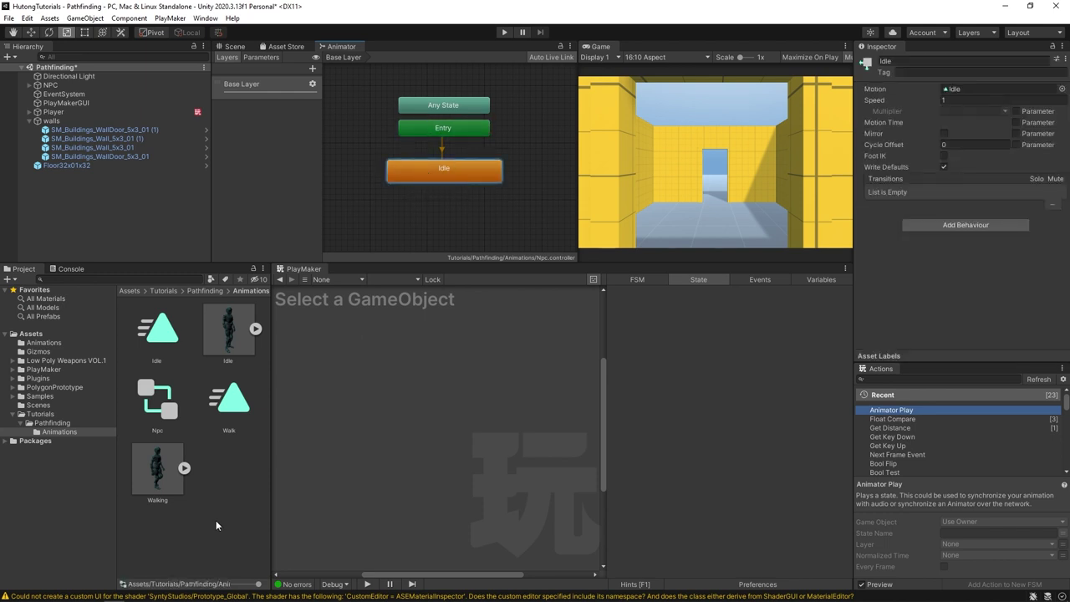
{"action": "left_click_drag", "start_coordinate": [221, 413], "coordinate": [418, 209]}
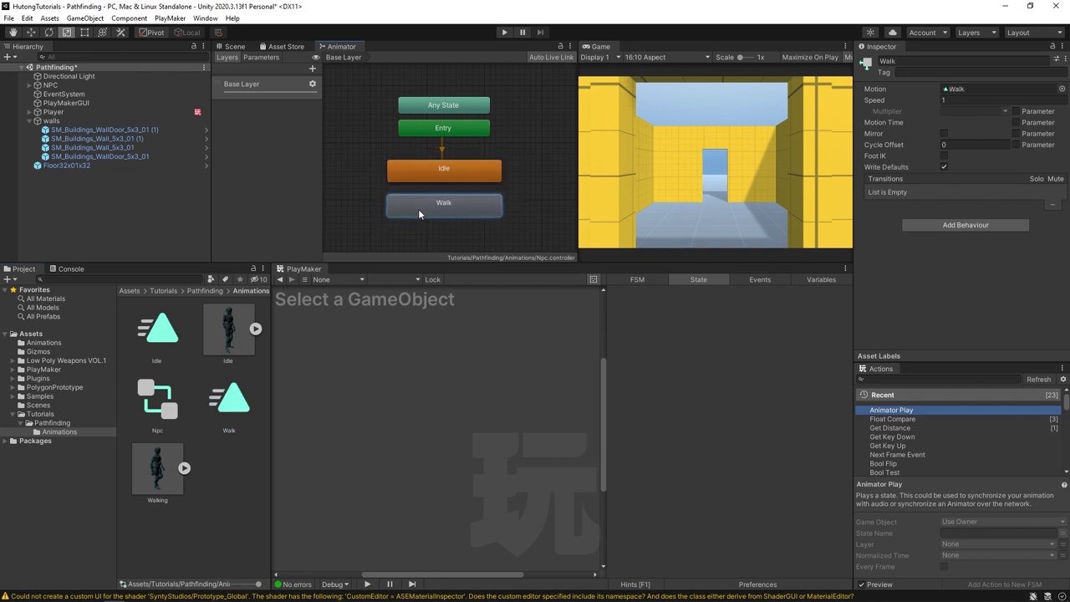
{"action": "left_click_drag", "start_coordinate": [418, 209], "coordinate": [418, 203]}
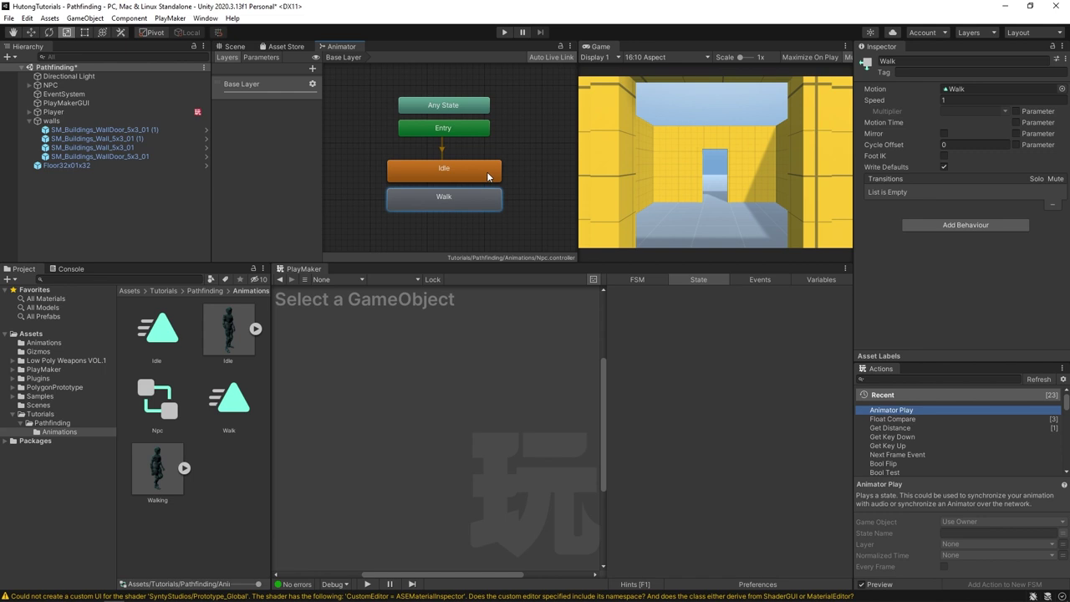
- Enable Loop Time on both the Idle and Walk animation clips
{"action": "left_click", "coordinate": [161, 334]}
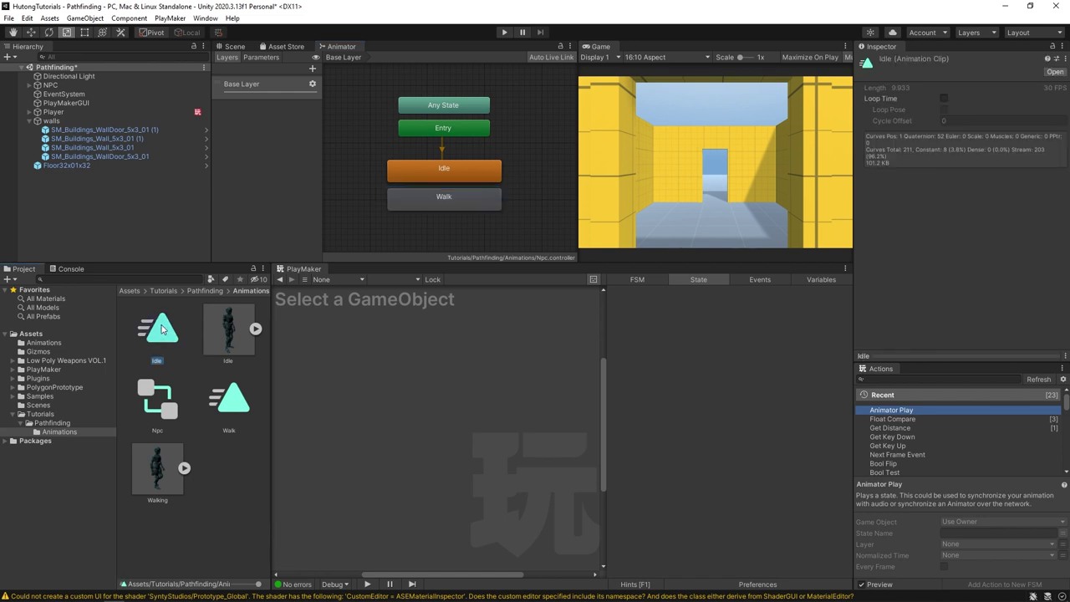
{"action": "left_click", "coordinate": [943, 99]}
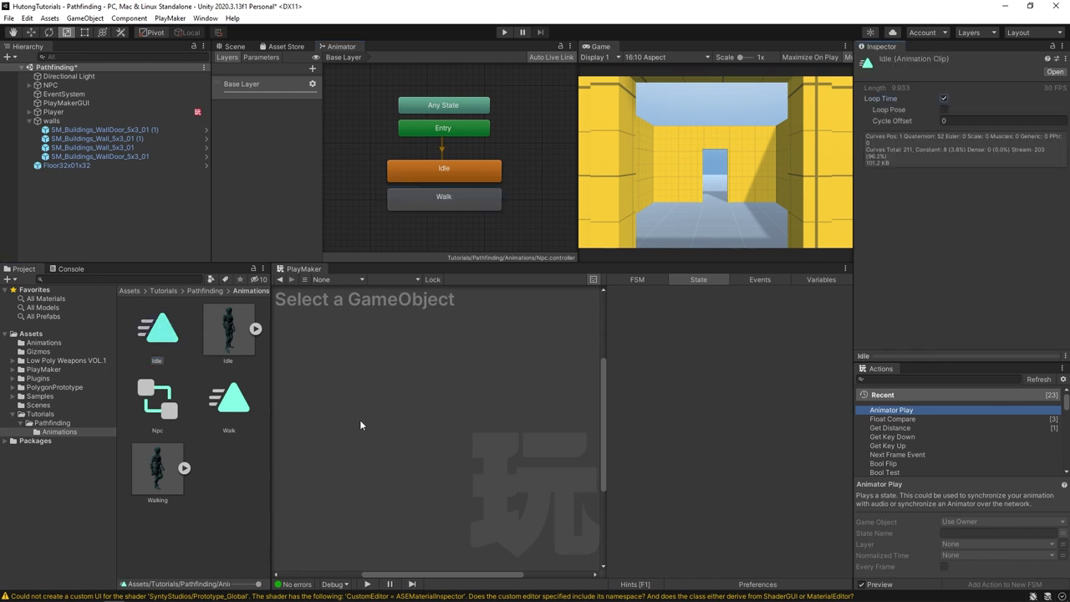
{"action": "left_click", "coordinate": [235, 409]}
{"action": "left_click", "coordinate": [944, 98]}
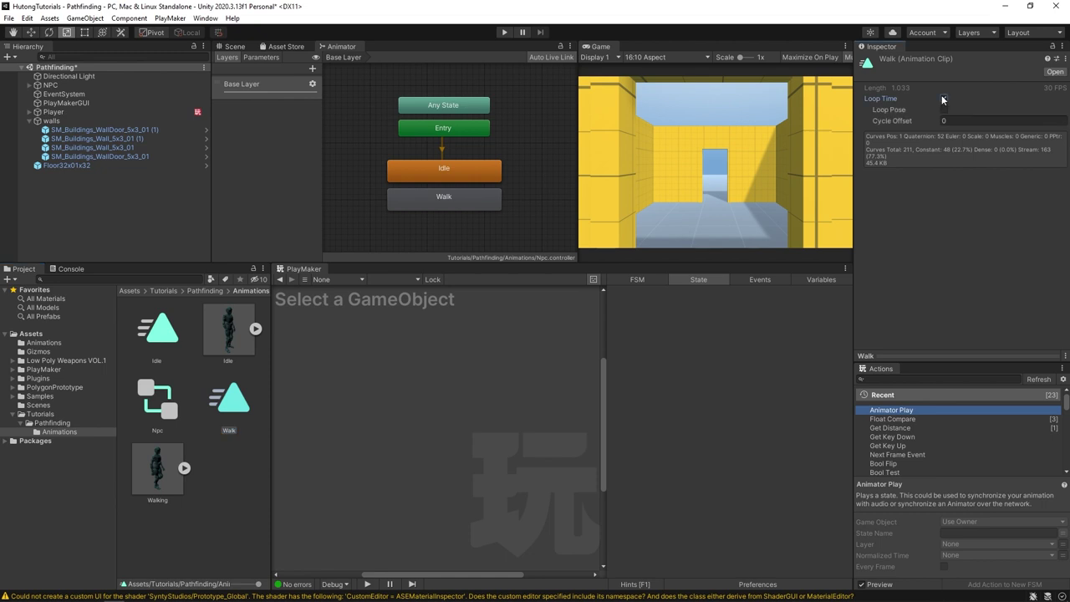
- Return to the scene, select the NPC and examine its Nav Mesh Agent and Animator component settings
{"action": "left_click", "coordinate": [230, 46]}
{"action": "left_click", "coordinate": [147, 204]}
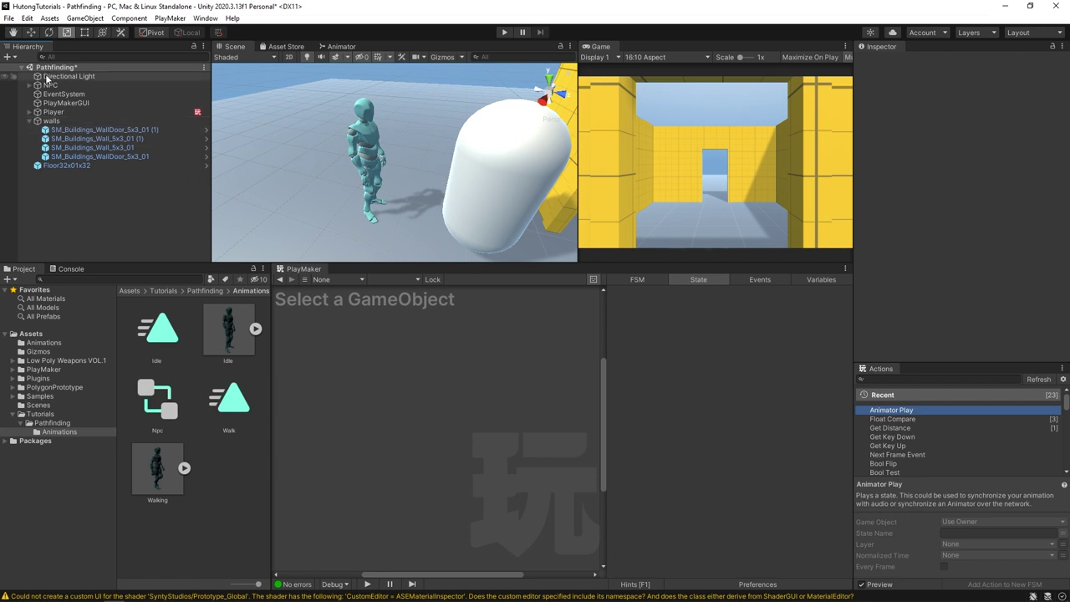
{"action": "left_click", "coordinate": [47, 87]}
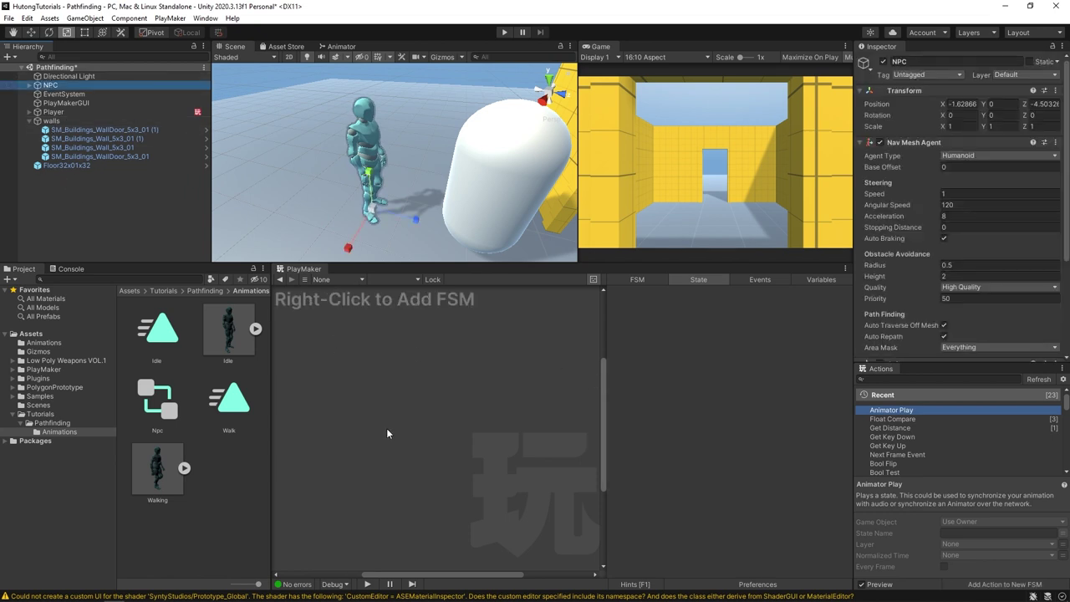
{"action": "scroll", "coordinate": [889, 240], "scroll_direction": "down", "scroll_amount": 3}
{"action": "scroll", "coordinate": [889, 240], "scroll_direction": "up", "scroll_amount": 3}
{"action": "scroll", "coordinate": [910, 236], "scroll_direction": "down", "scroll_amount": 3}
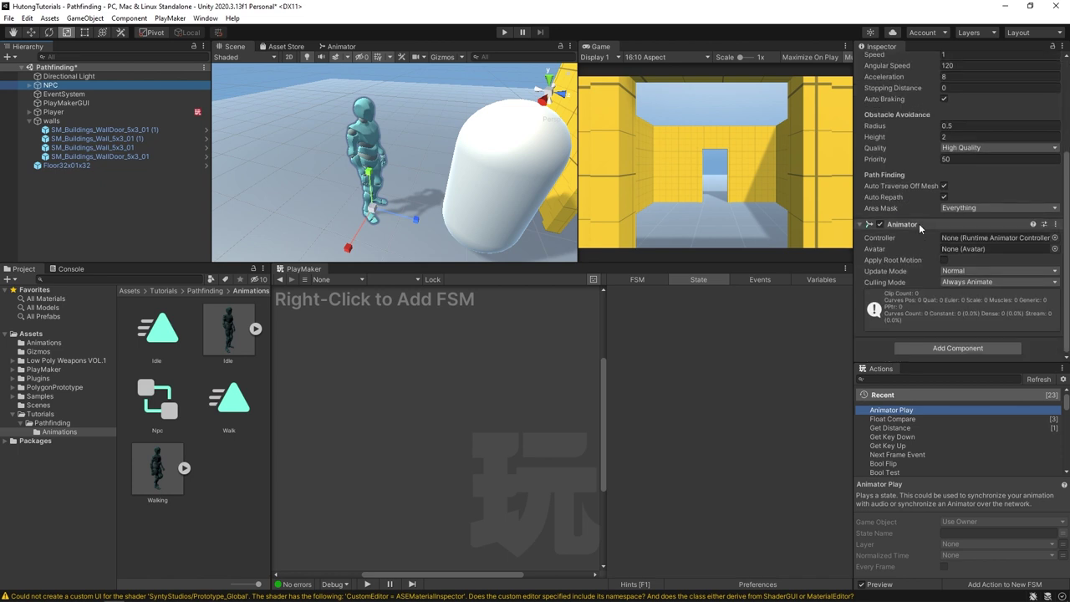
{"action": "scroll", "coordinate": [368, 179], "scroll_direction": "down", "scroll_amount": 5}
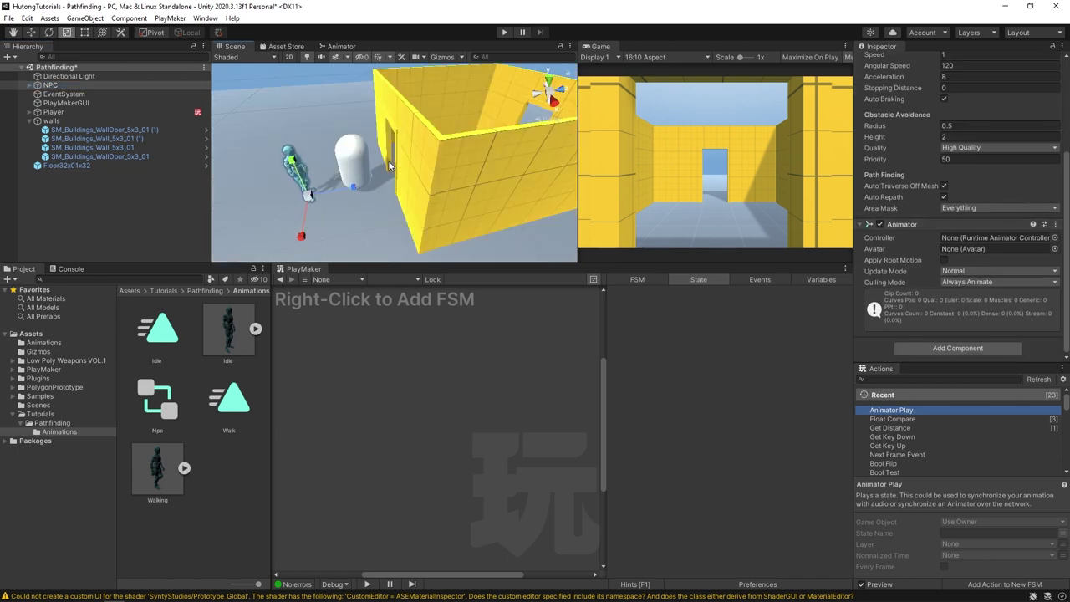
- Mark the Floor32x01x32 object as Navigation Static with its Navigation Area set to Walkable
{"action": "left_click_drag", "start_coordinate": [376, 171], "coordinate": [361, 249], "text": "alt"}
{"action": "left_click", "coordinate": [373, 207]}
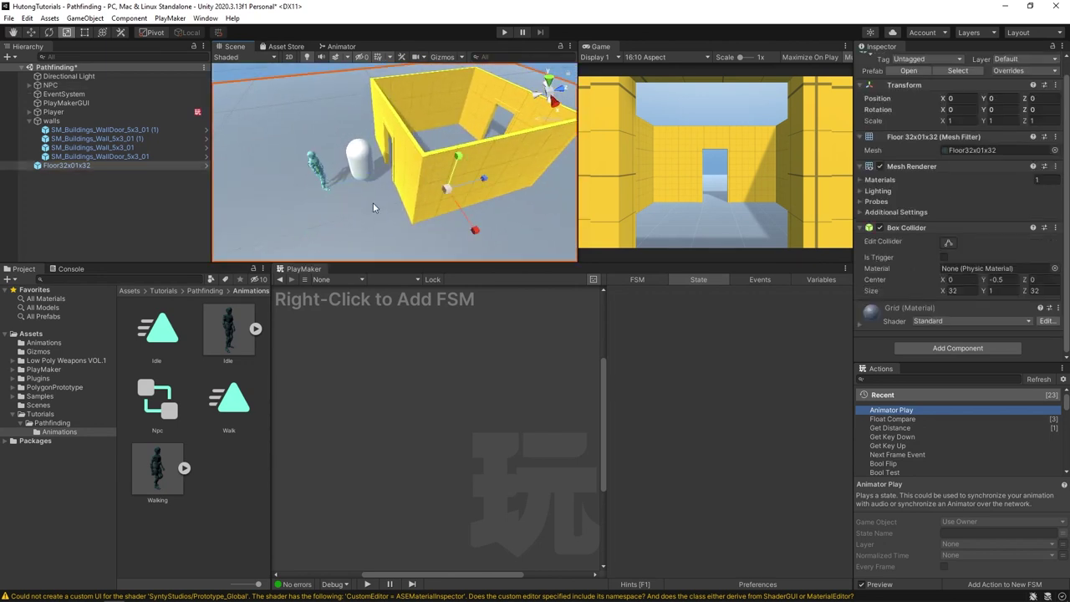
{"action": "left_click", "coordinate": [205, 17]}
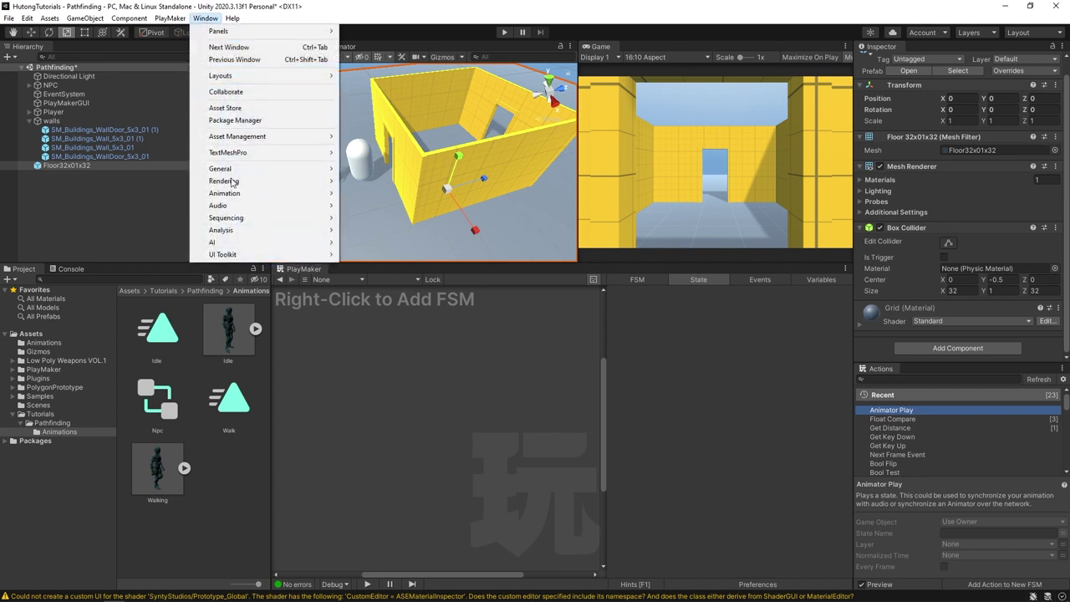
{"action": "mouse_move", "coordinate": [243, 243]}
{"action": "left_click", "coordinate": [372, 243]}
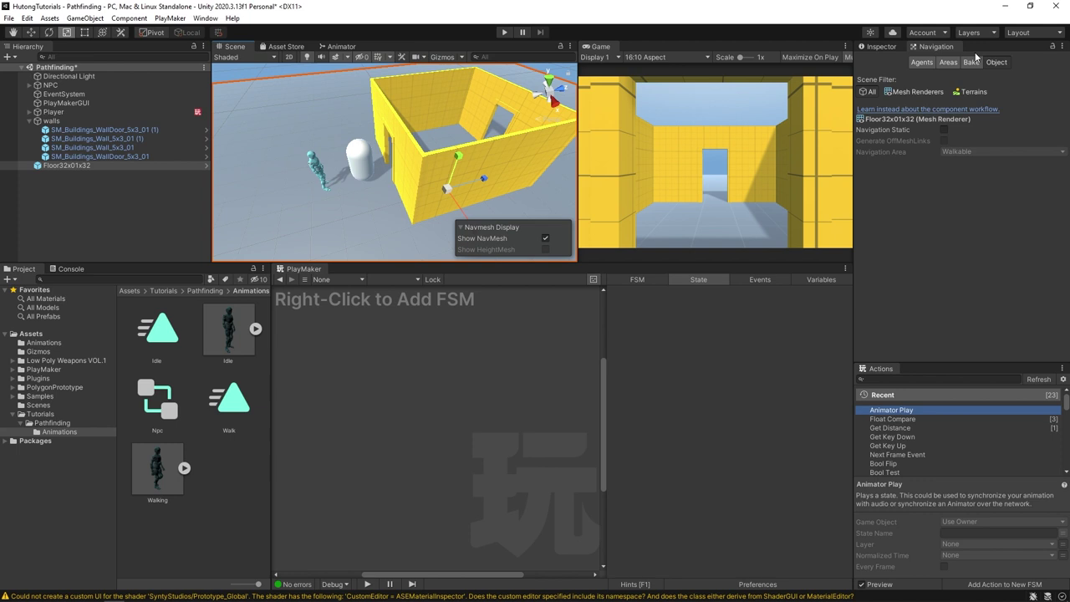
{"action": "left_click", "coordinate": [893, 157]}
{"action": "left_click", "coordinate": [944, 131]}
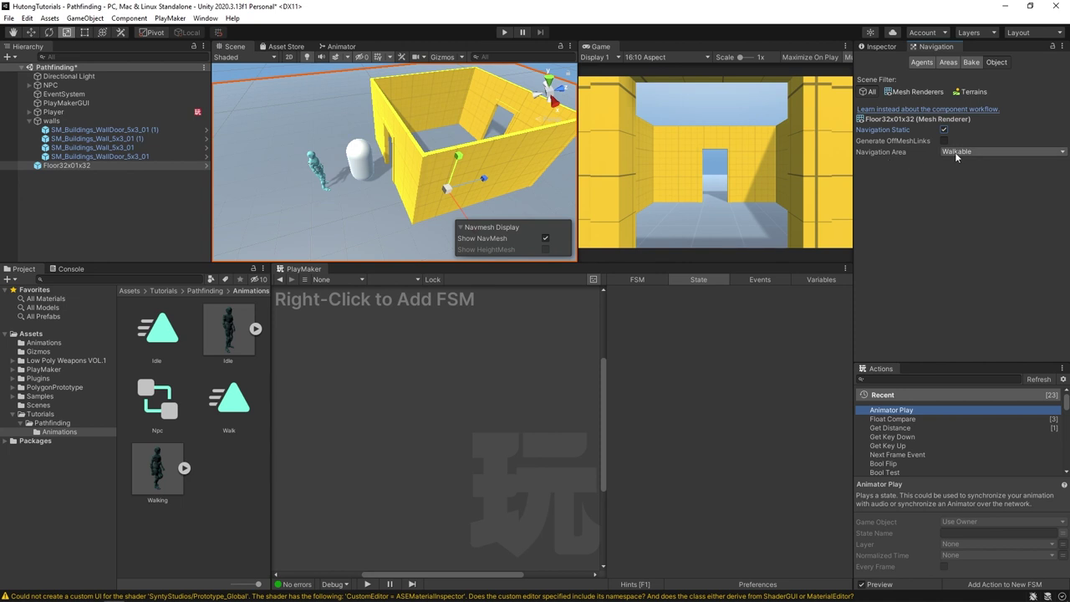
{"action": "left_click", "coordinate": [956, 153]}
{"action": "left_click", "coordinate": [980, 164]}
- Bake the NavMesh for the floor with the default agent settings and inspect it around the building
{"action": "left_click", "coordinate": [973, 63]}
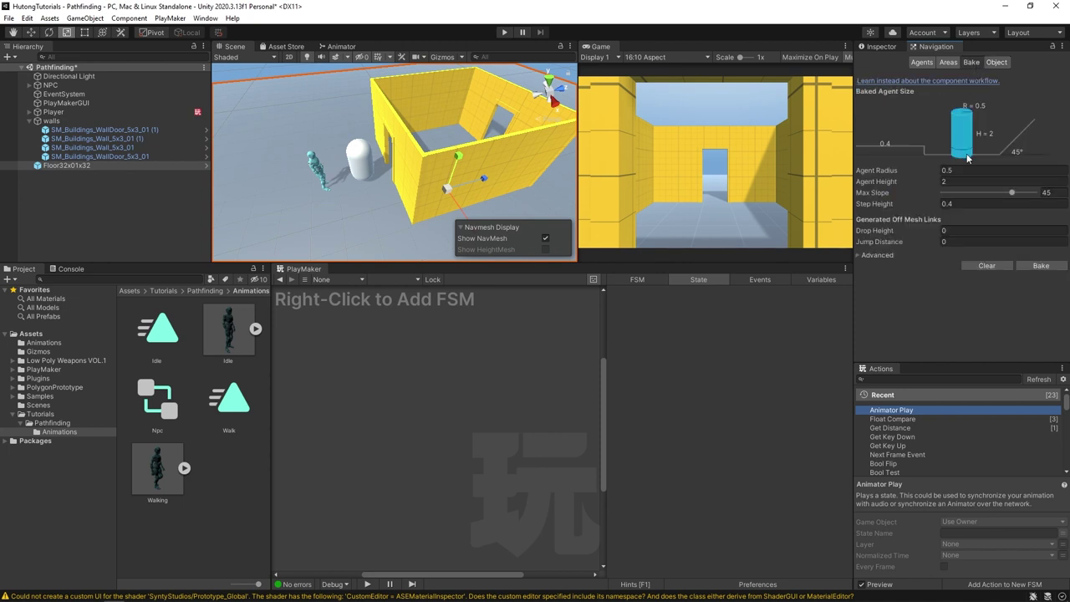
{"action": "left_click", "coordinate": [1043, 267]}
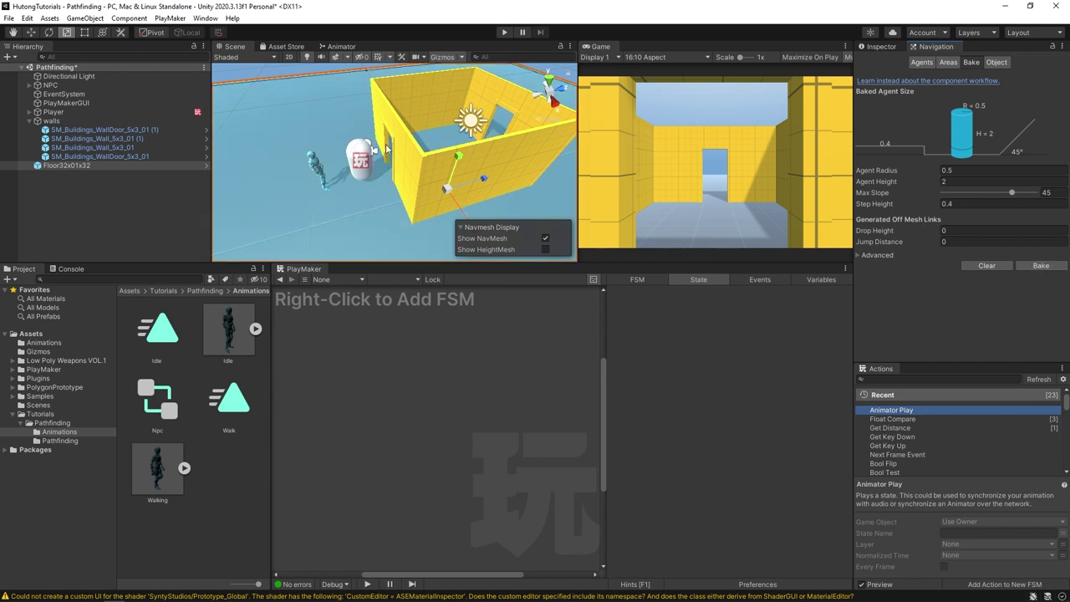
{"action": "right_click_drag", "start_coordinate": [357, 163], "coordinate": [443, 125]}
{"action": "right_click_drag", "start_coordinate": [613, 121], "coordinate": [519, 318]}
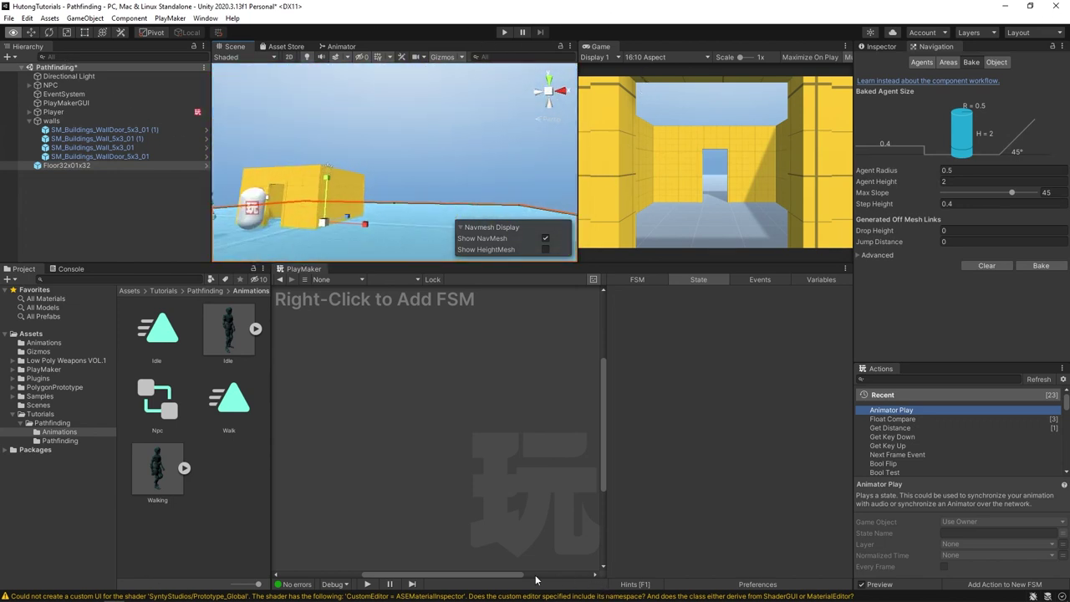
{"action": "right_click_drag", "start_coordinate": [536, 580], "coordinate": [464, 143]}
- Mark all four building walls as Navigation Static and set their Navigation Area to Not Walkable
{"action": "left_click", "coordinate": [330, 134]}
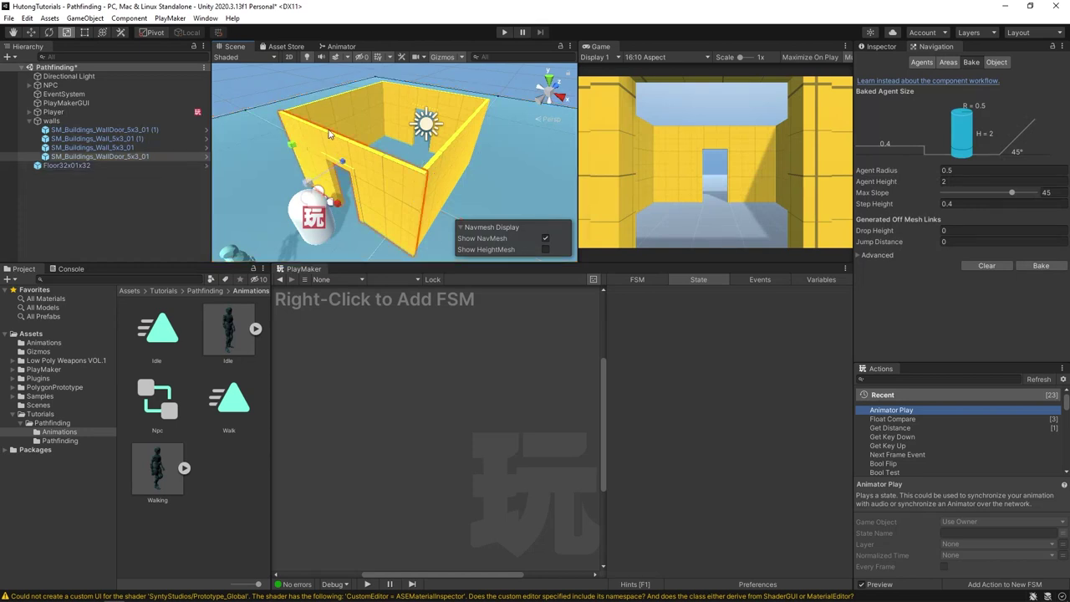
{"action": "left_click", "coordinate": [408, 93]}
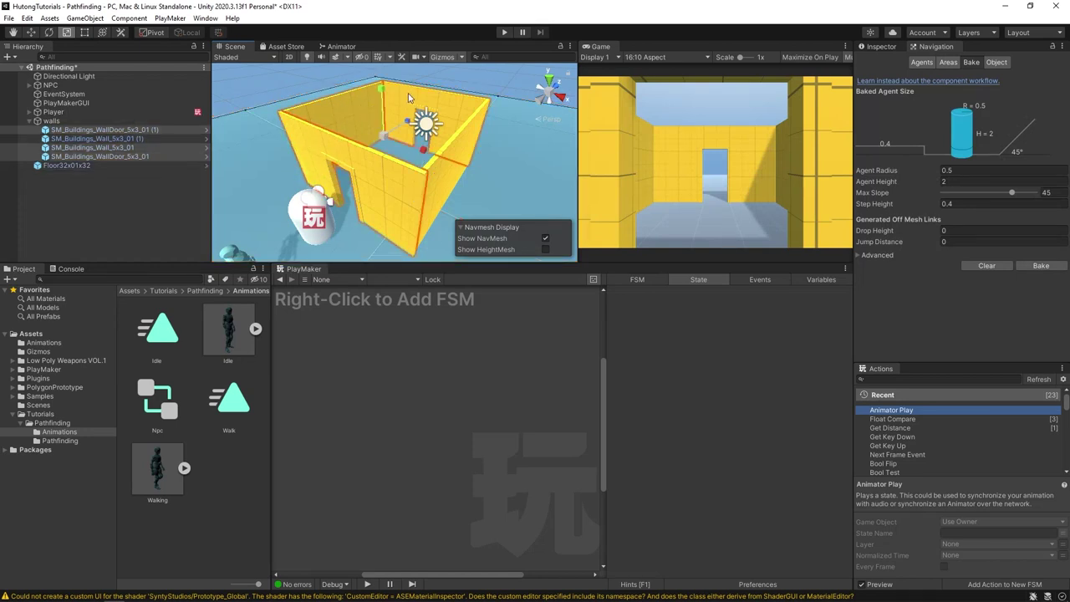
{"action": "left_click", "coordinate": [445, 174]}
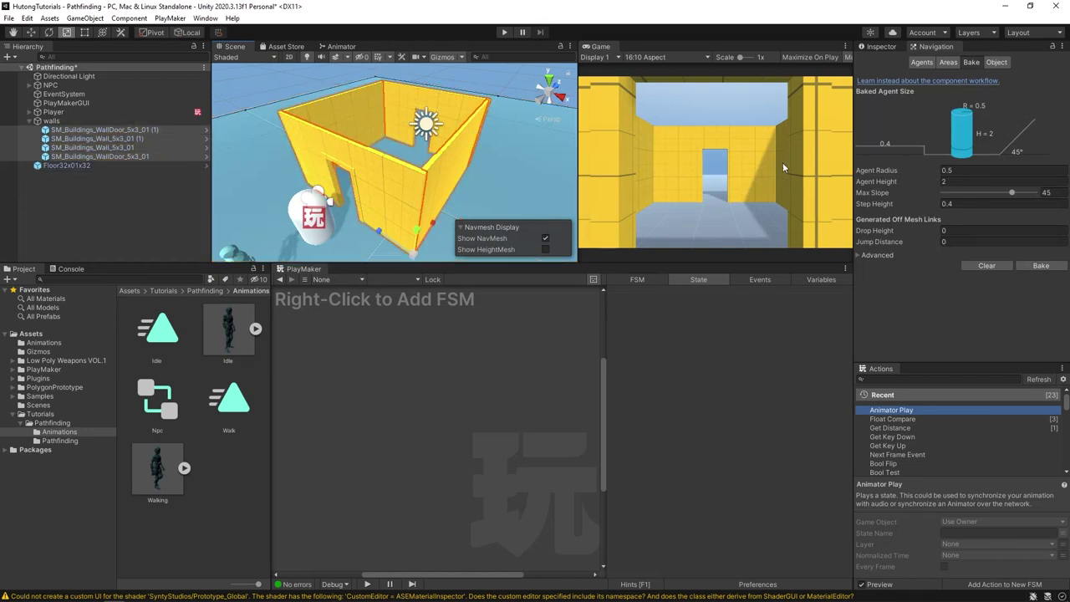
{"action": "left_click", "coordinate": [996, 63]}
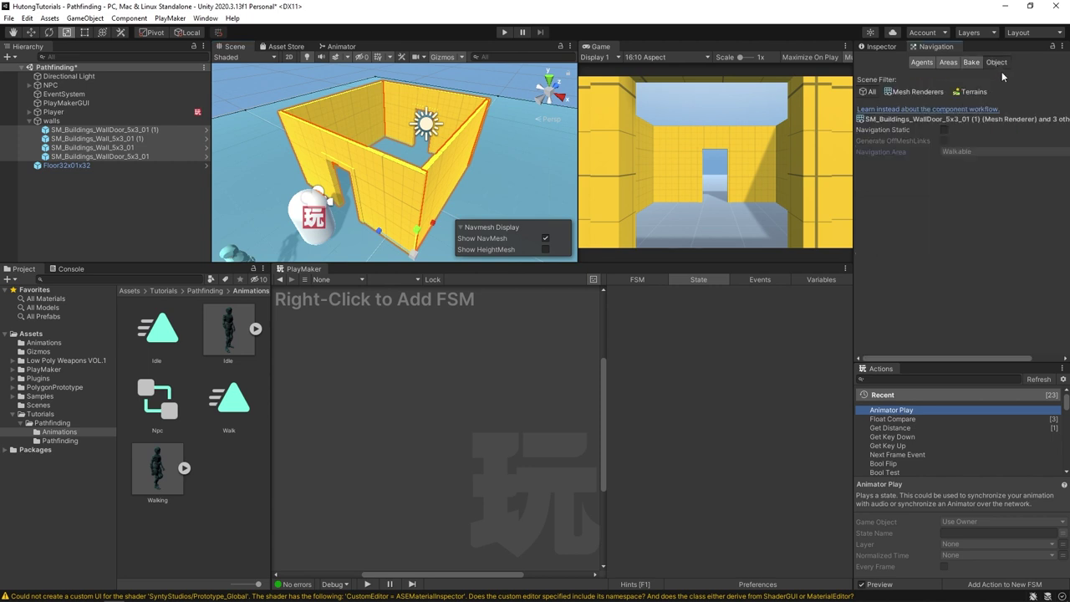
{"action": "left_click", "coordinate": [946, 130]}
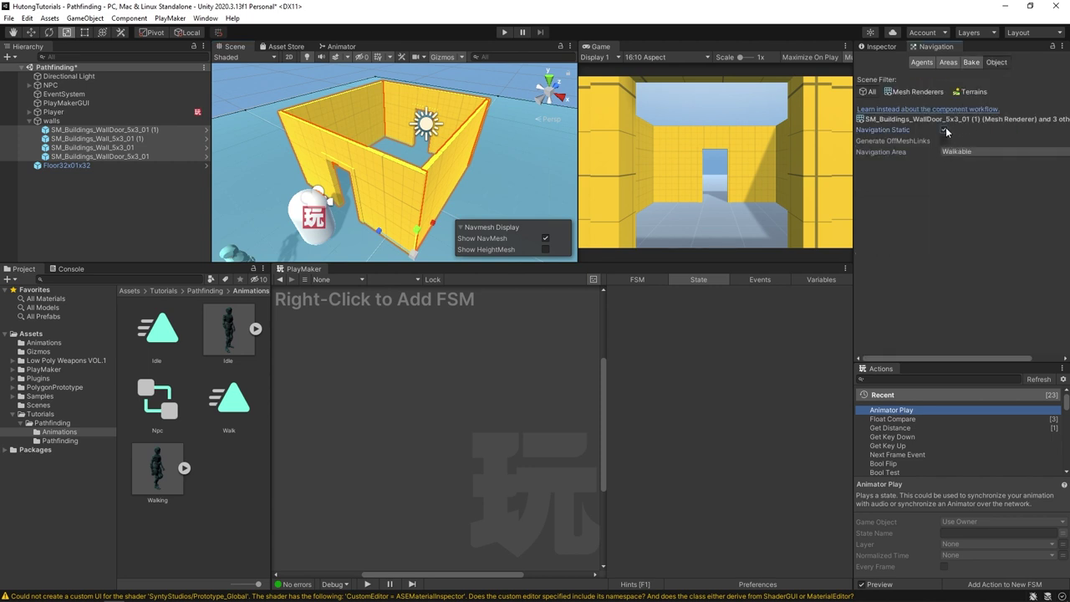
{"action": "left_click", "coordinate": [951, 153]}
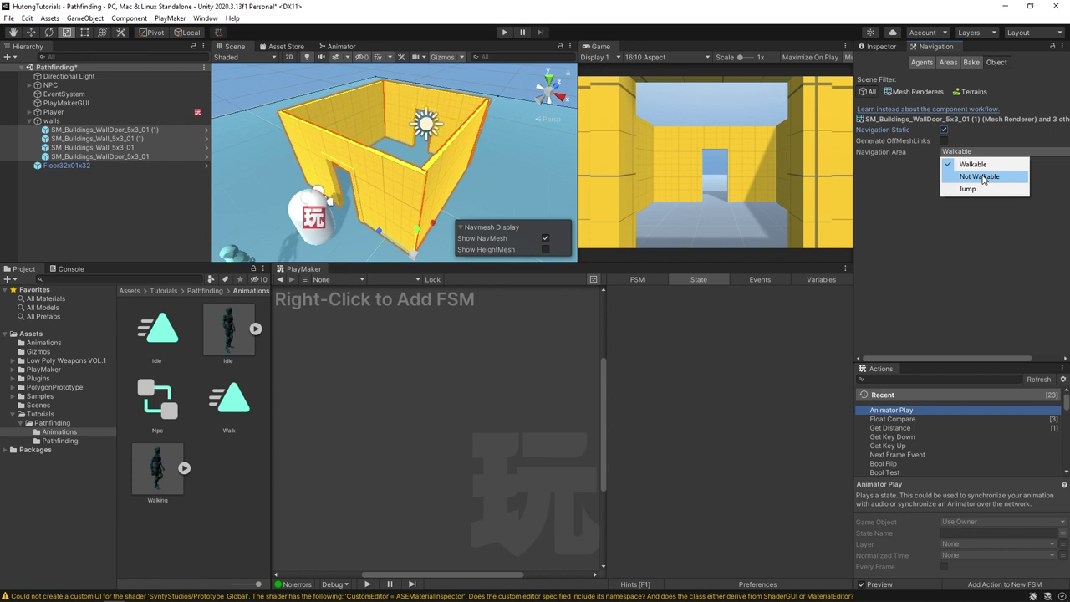
{"action": "left_click", "coordinate": [970, 178]}
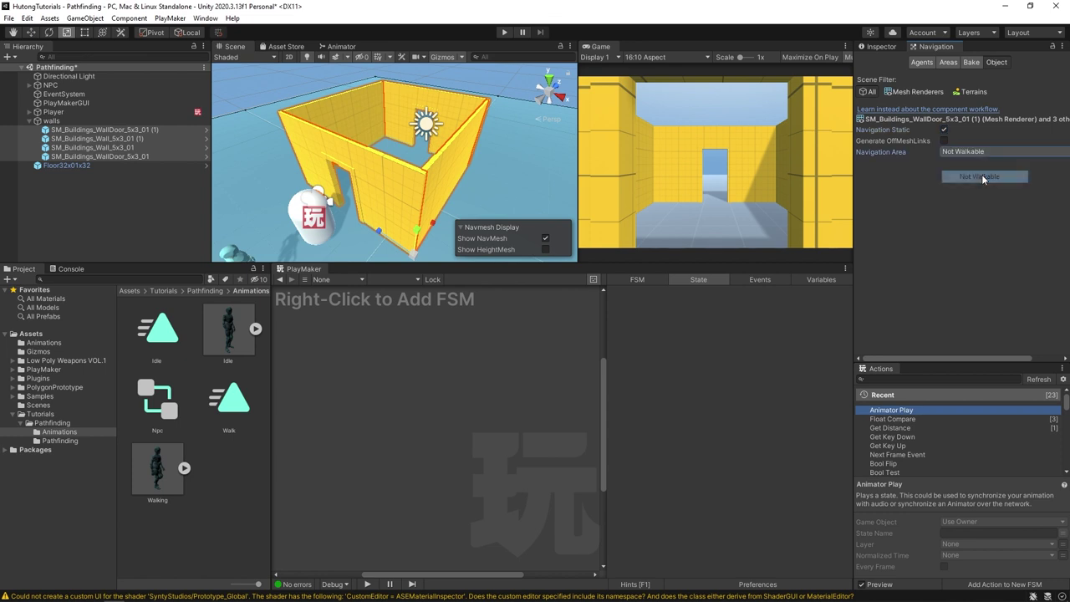
- Rebake the NavMesh with the walls included, check the doorway gap, and bake again with an Agent Radius of 0.25
{"action": "left_click", "coordinate": [973, 63]}
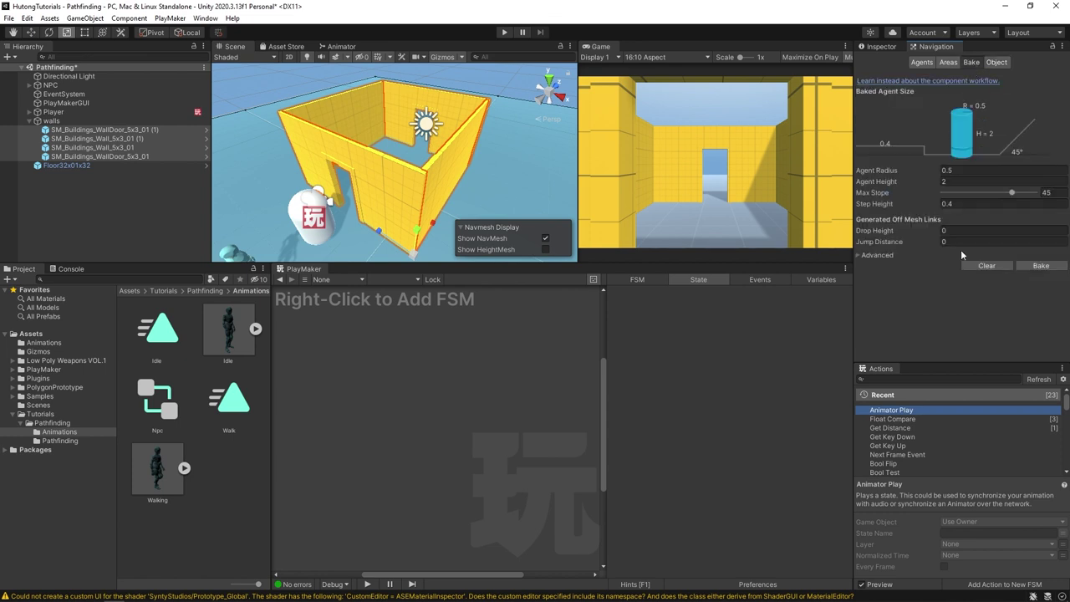
{"action": "left_click", "coordinate": [1038, 266]}
{"action": "left_click_drag", "start_coordinate": [399, 178], "coordinate": [382, 243], "text": "alt"}
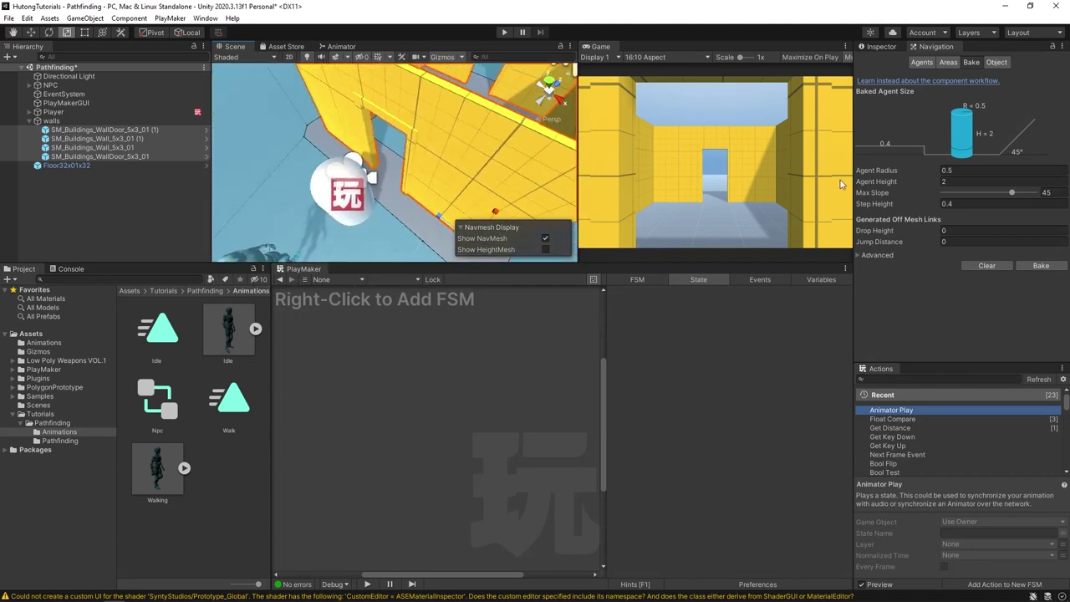
{"action": "left_click", "coordinate": [969, 171]}
{"action": "type", "text": "0.25"}
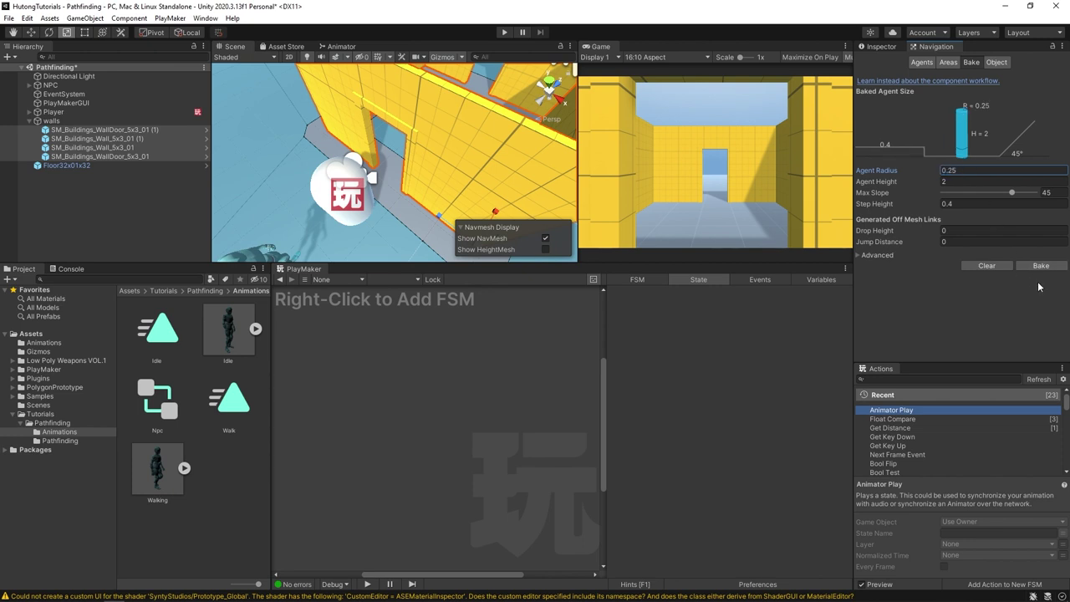
{"action": "left_click", "coordinate": [1040, 265]}
{"action": "right_click_drag", "start_coordinate": [385, 194], "coordinate": [307, 142]}
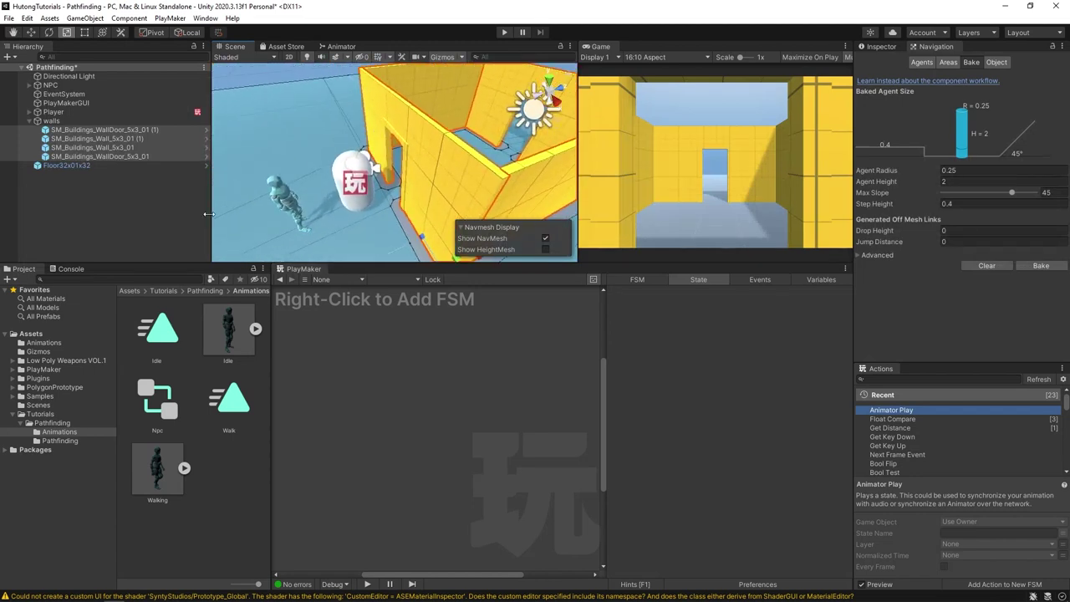
- Add a PlayMaker FSM to the NPC and name it NpcFollow
{"action": "left_click", "coordinate": [52, 85]}
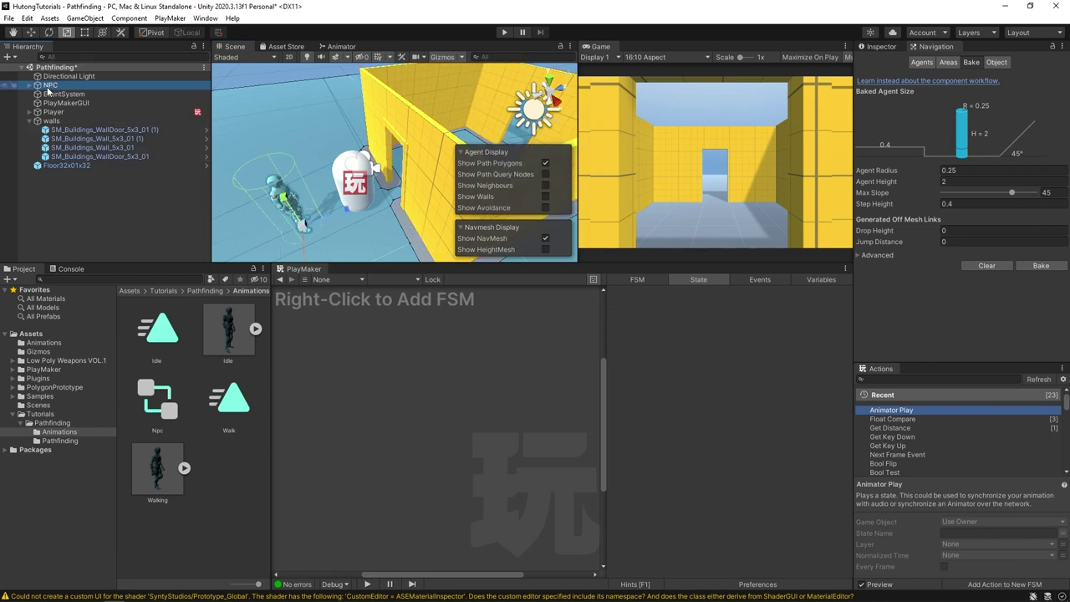
{"action": "right_click", "coordinate": [343, 368]}
{"action": "left_click", "coordinate": [366, 371]}
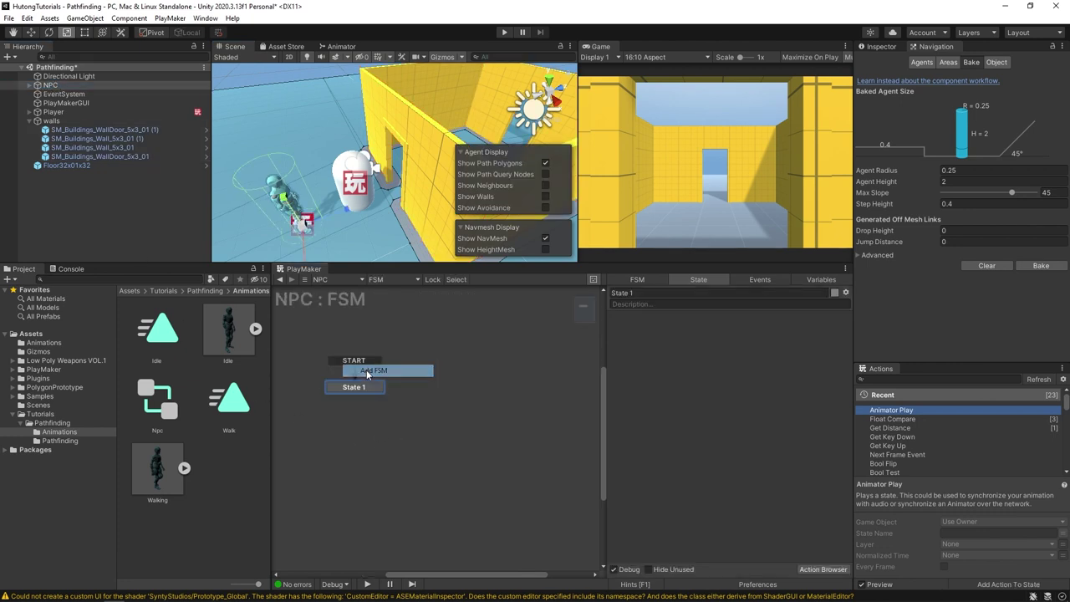
{"action": "left_click", "coordinate": [878, 46]}
{"action": "scroll", "coordinate": [945, 267], "scroll_direction": "down", "scroll_amount": 5}
{"action": "left_click", "coordinate": [917, 314]}
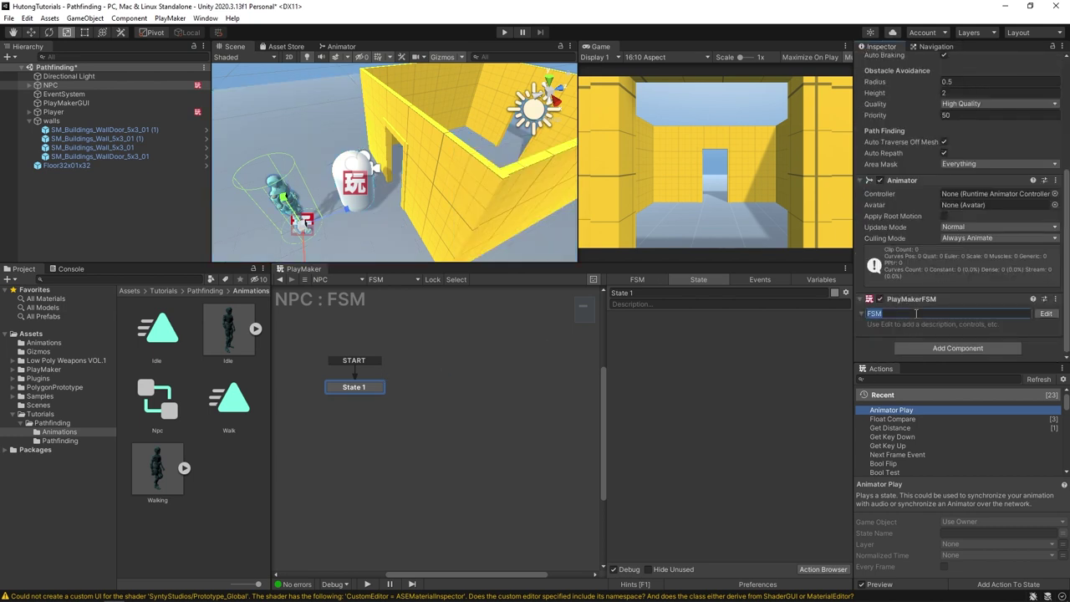
{"action": "type", "text": "NpcFollow"}
{"action": "key", "text": "Return"}
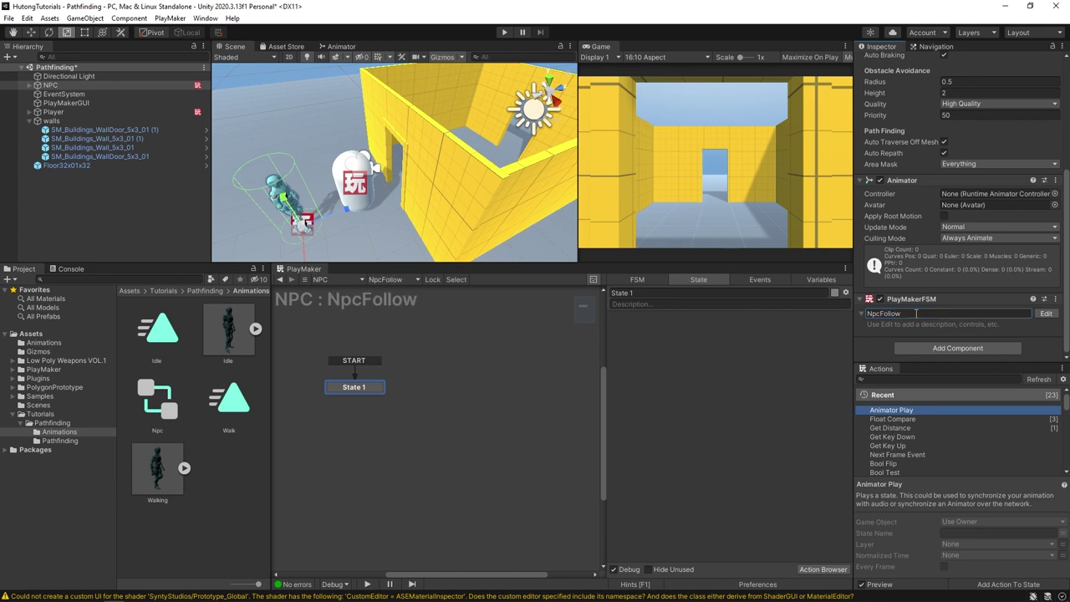
- Rename the start state as Idle and add a second state named Follow beside it
{"action": "left_click", "coordinate": [647, 293]}
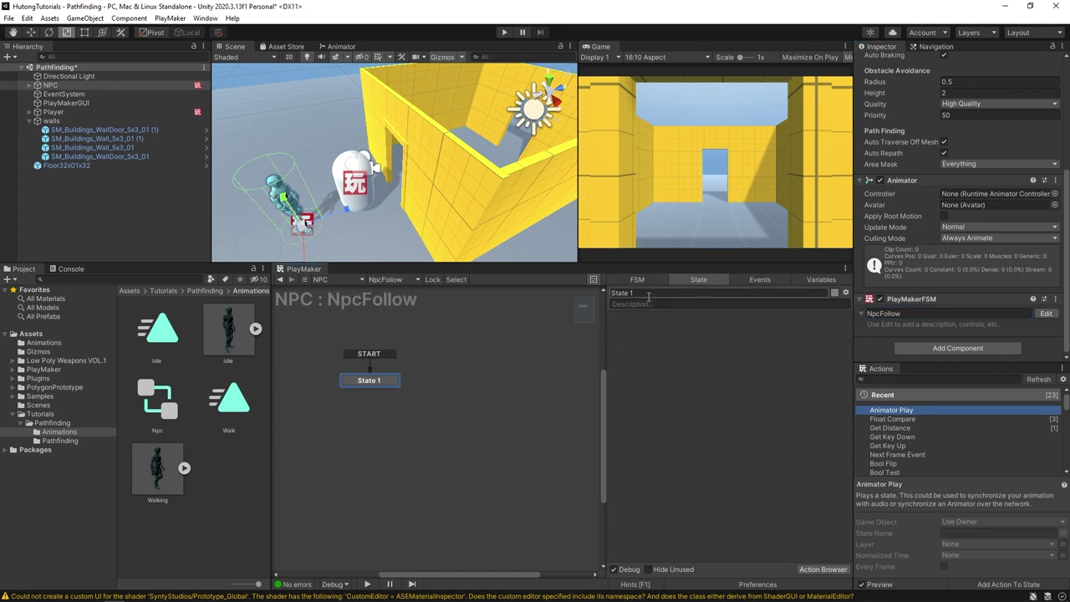
{"action": "type", "text": "Idle"}
{"action": "left_click", "coordinate": [461, 380], "text": "ctrl"}
{"action": "left_click", "coordinate": [647, 293]}
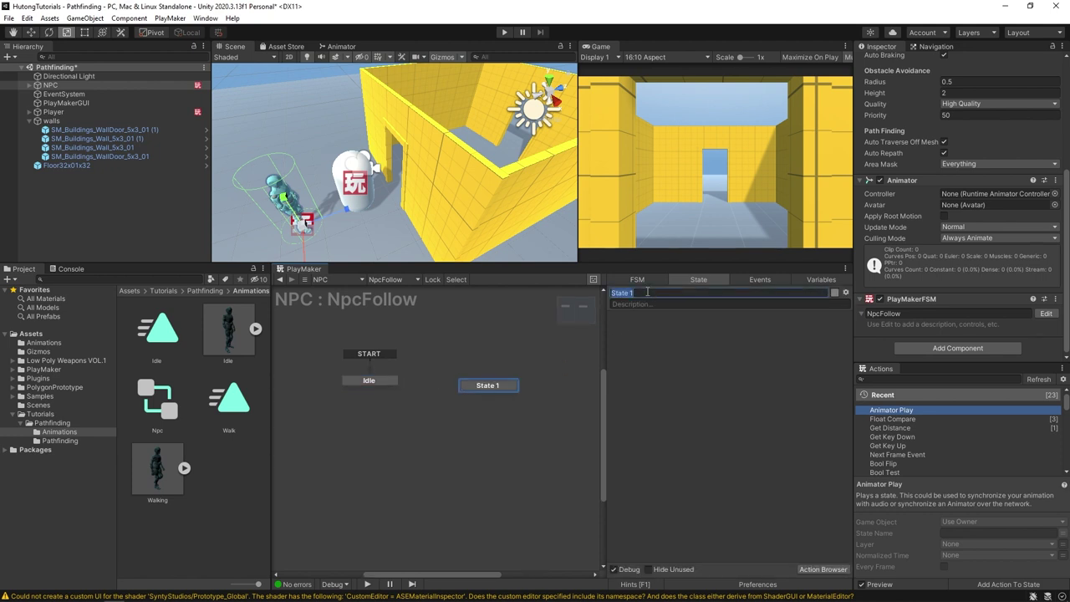
{"action": "type", "text": "Follow"}
{"action": "left_click_drag", "start_coordinate": [479, 386], "coordinate": [468, 381]}
- Add an Animator Play action to the Idle state with the State Name Idle, matching the animator's state name
{"action": "left_click", "coordinate": [351, 379]}
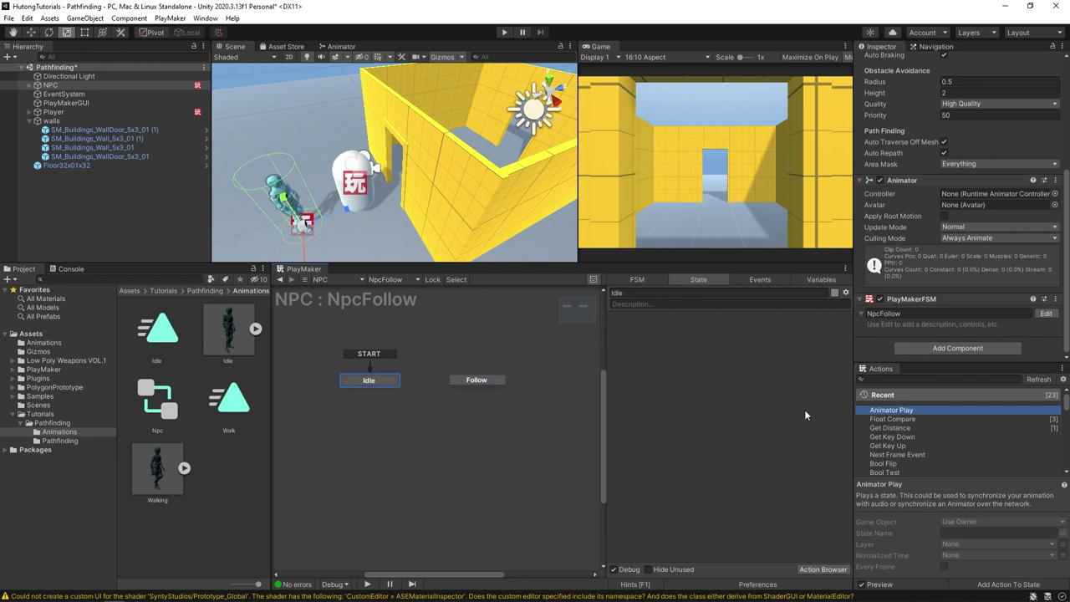
{"action": "left_click", "coordinate": [904, 380]}
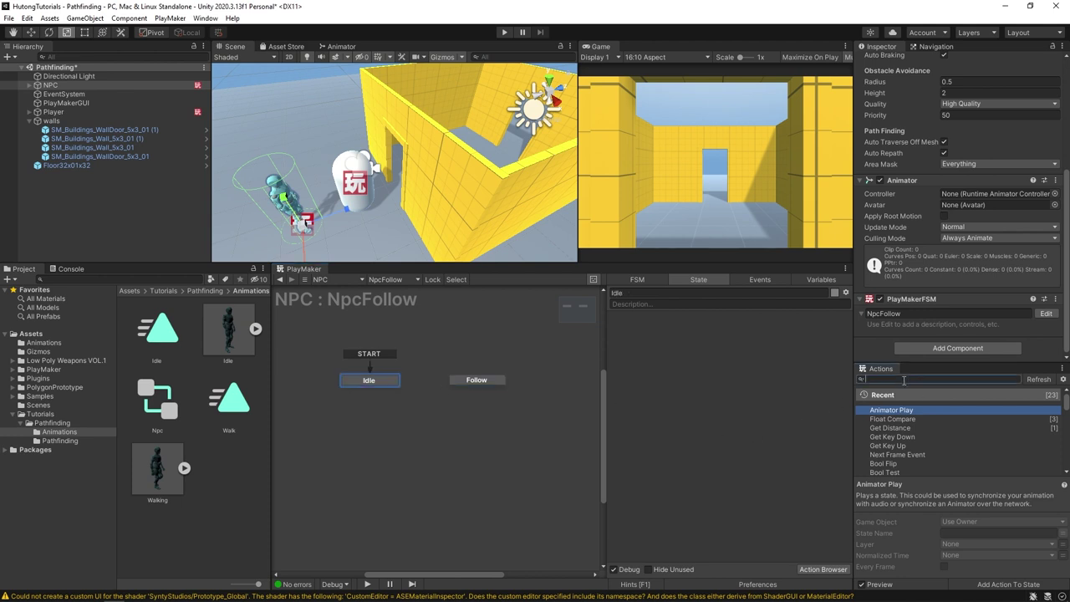
{"action": "type", "text": "animato"}
{"action": "key", "text": "Return"}
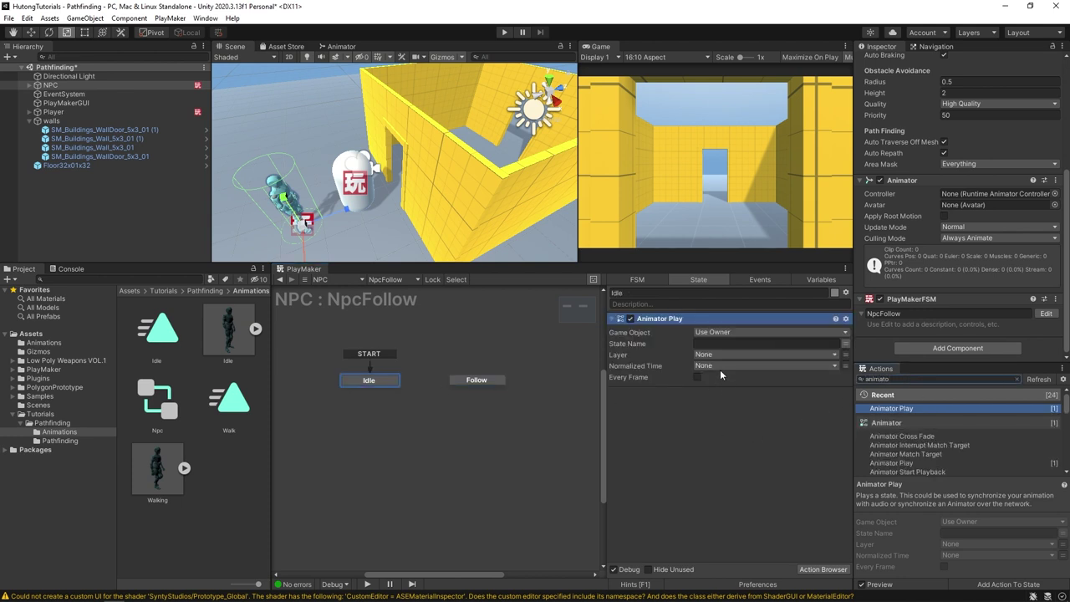
{"action": "left_click", "coordinate": [700, 344]}
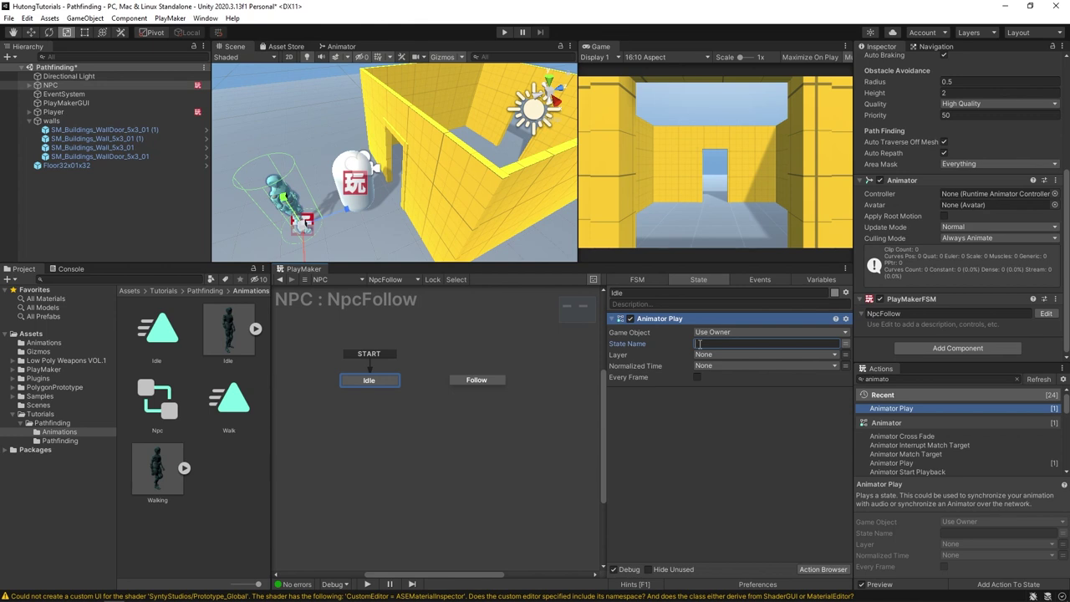
{"action": "left_click", "coordinate": [338, 47]}
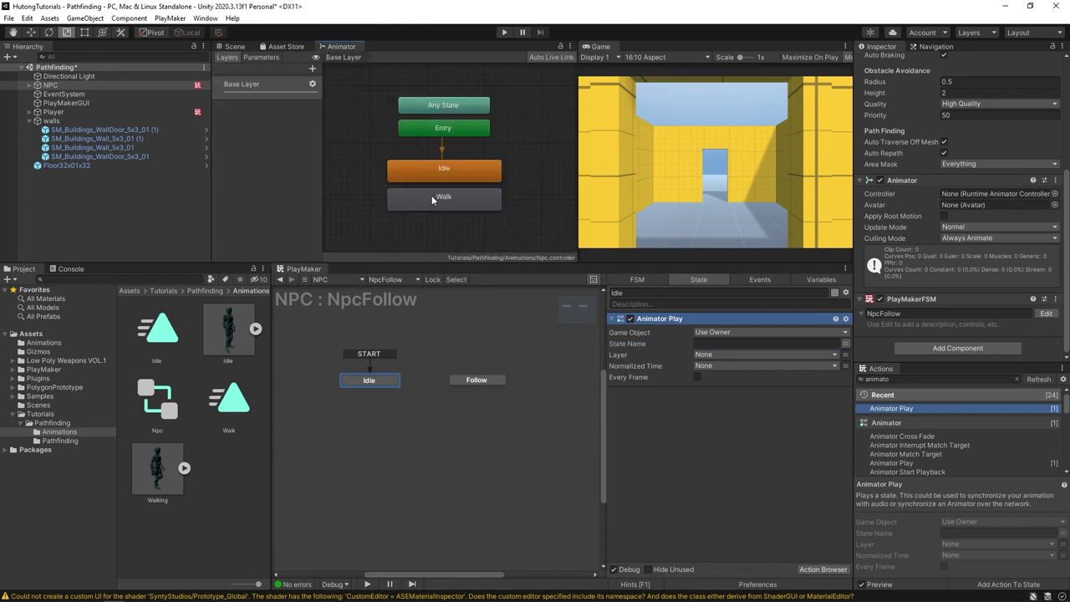
{"action": "left_click", "coordinate": [703, 344]}
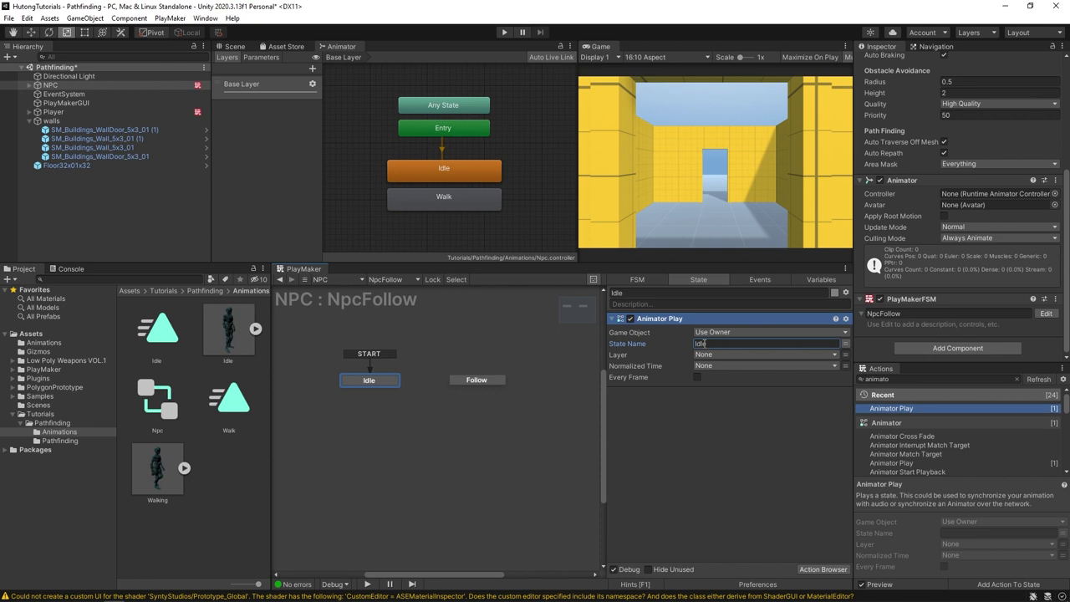
- Add a Get Distance action to the Idle state and place it below Animator Play
{"action": "left_click", "coordinate": [881, 378]}
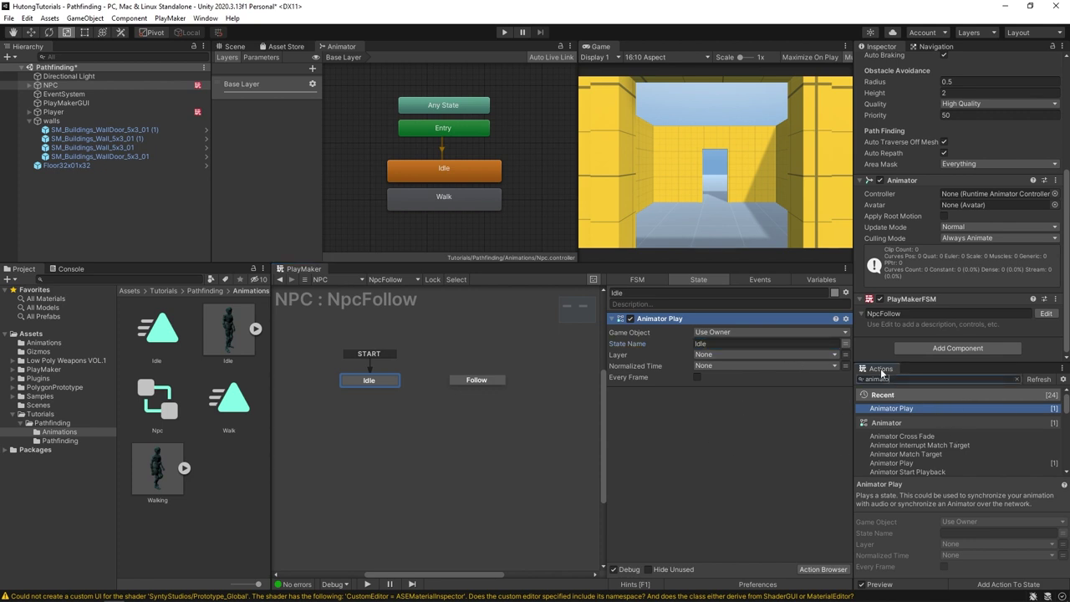
{"action": "key", "text": "BackSpace"}
{"action": "key", "text": "BackSpace"}
{"action": "key", "text": "BackSpace"}
{"action": "key", "text": "BackSpace"}
{"action": "key", "text": "BackSpace"}
{"action": "key", "text": "BackSpace"}
{"action": "key", "text": "BackSpace"}
{"action": "type", "text": "get dist"}
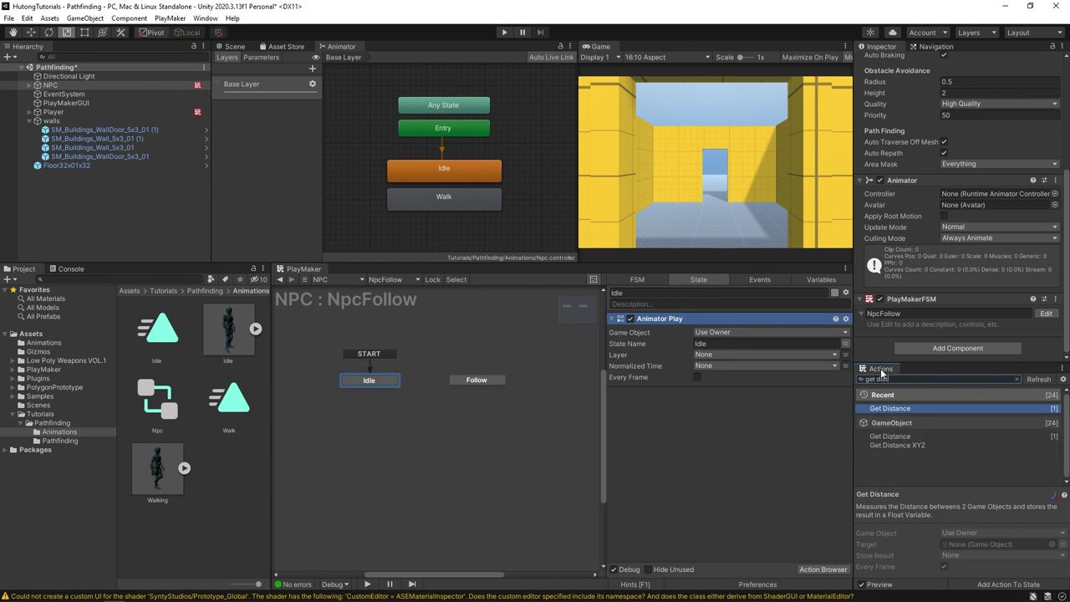
{"action": "key", "text": "Return"}
{"action": "left_click_drag", "start_coordinate": [656, 319], "coordinate": [669, 401]}
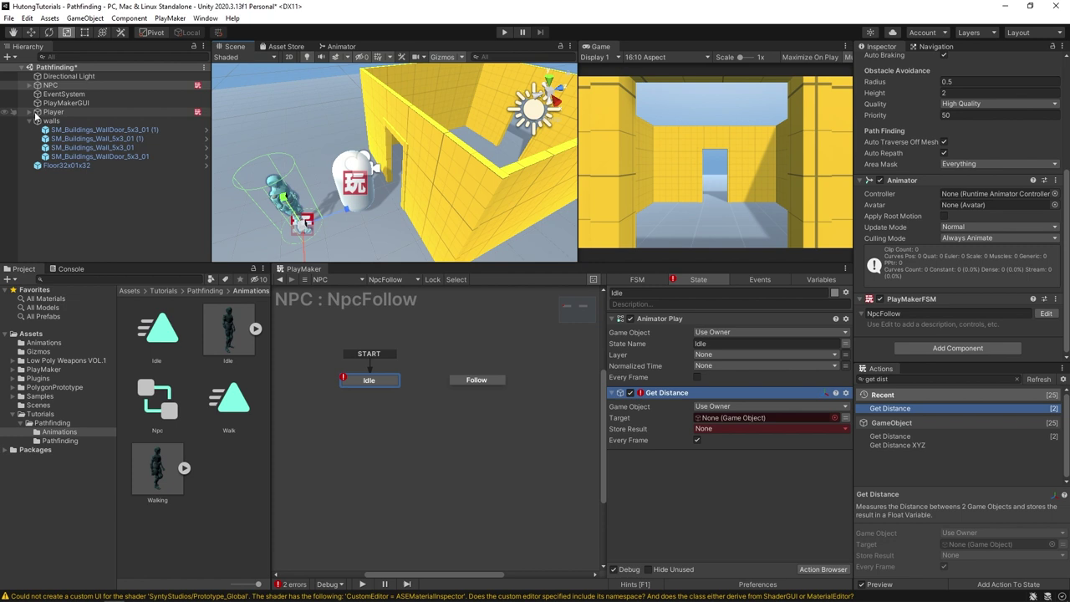
- Set the Get Distance target to the Player and store the result in a new variable named distanceToPlayer
{"action": "left_click_drag", "start_coordinate": [36, 114], "coordinate": [706, 420]}
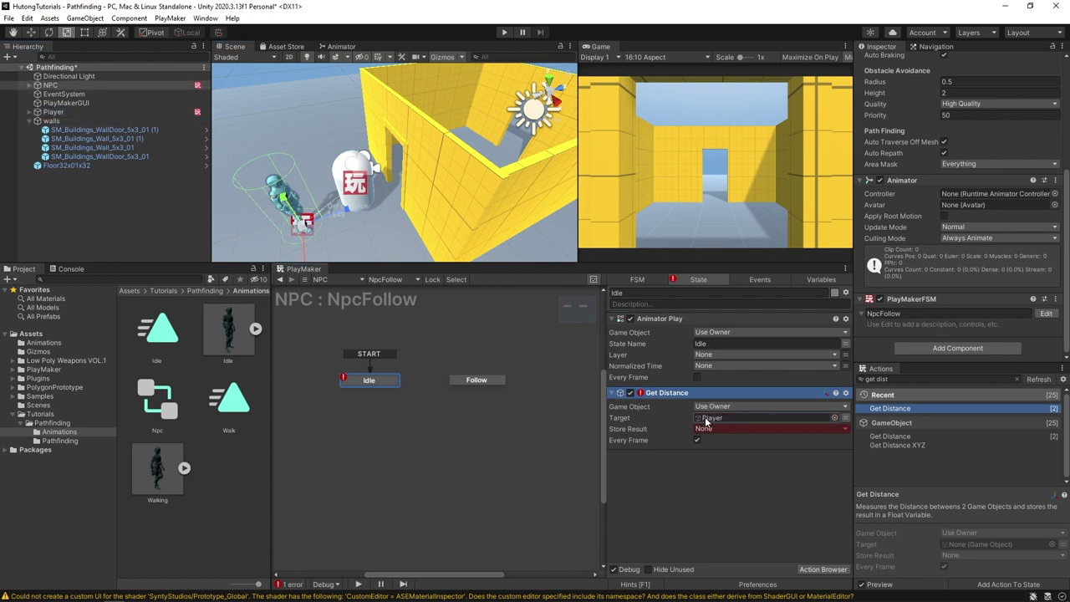
{"action": "left_click", "coordinate": [706, 428]}
{"action": "left_click", "coordinate": [723, 454]}
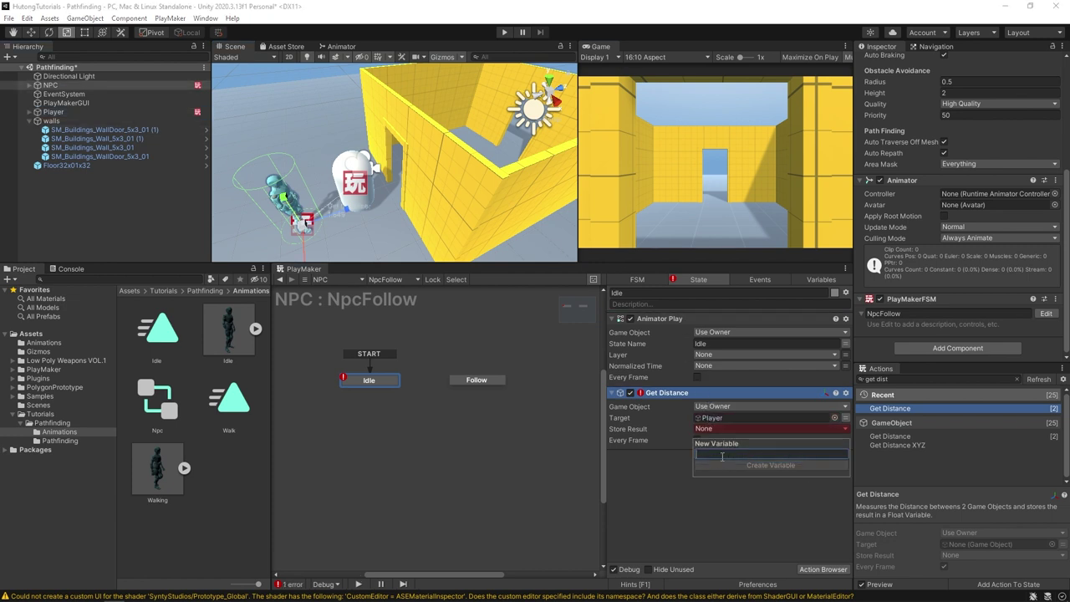
{"action": "type", "text": "dist"}
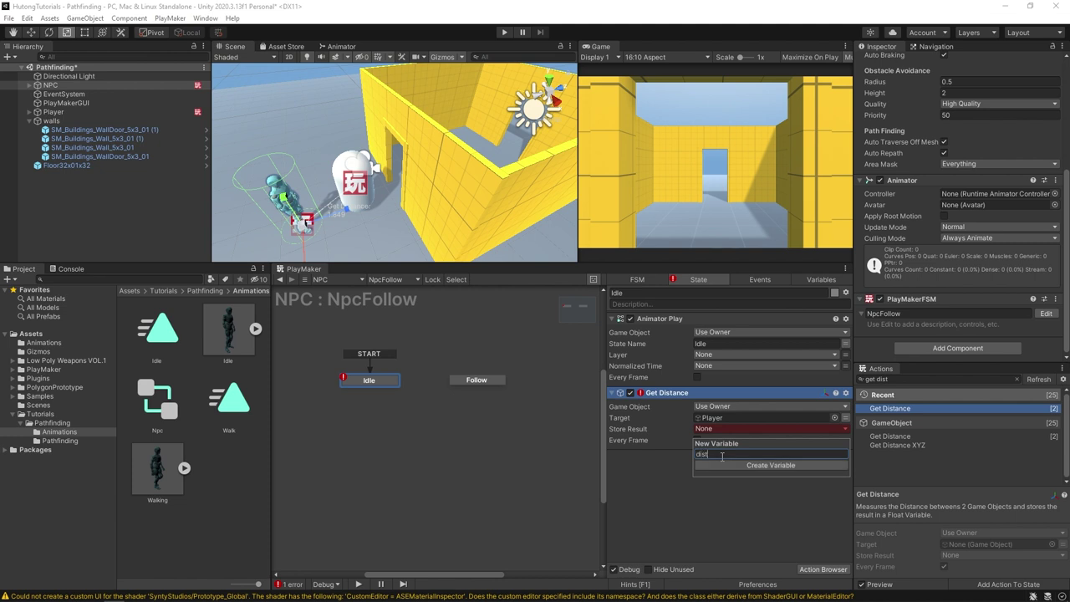
{"action": "type", "text": "anceToPlayer"}
{"action": "key", "text": "Return"}
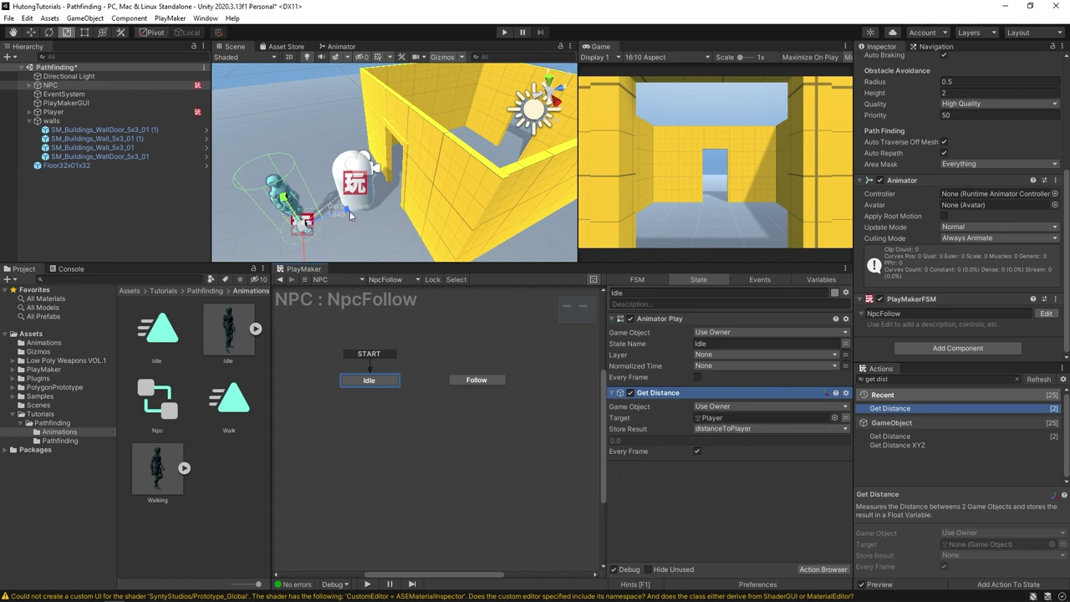
- Add a Float Compare action to the Idle state and move it below Get Distance
{"action": "left_click", "coordinate": [902, 380]}
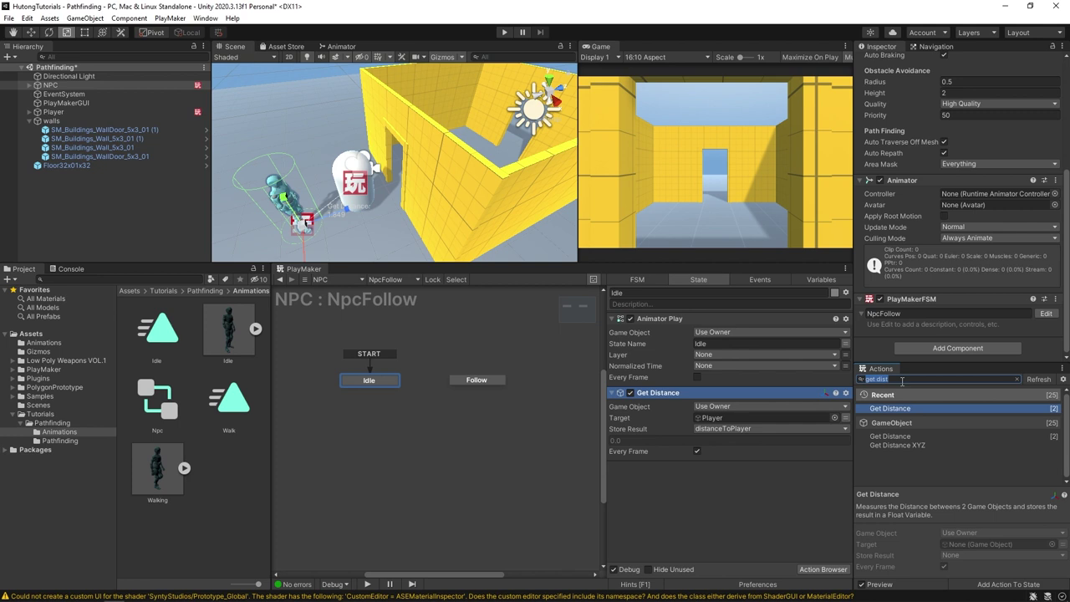
{"action": "type", "text": "float comp"}
{"action": "left_click_drag", "start_coordinate": [892, 408], "coordinate": [721, 321]}
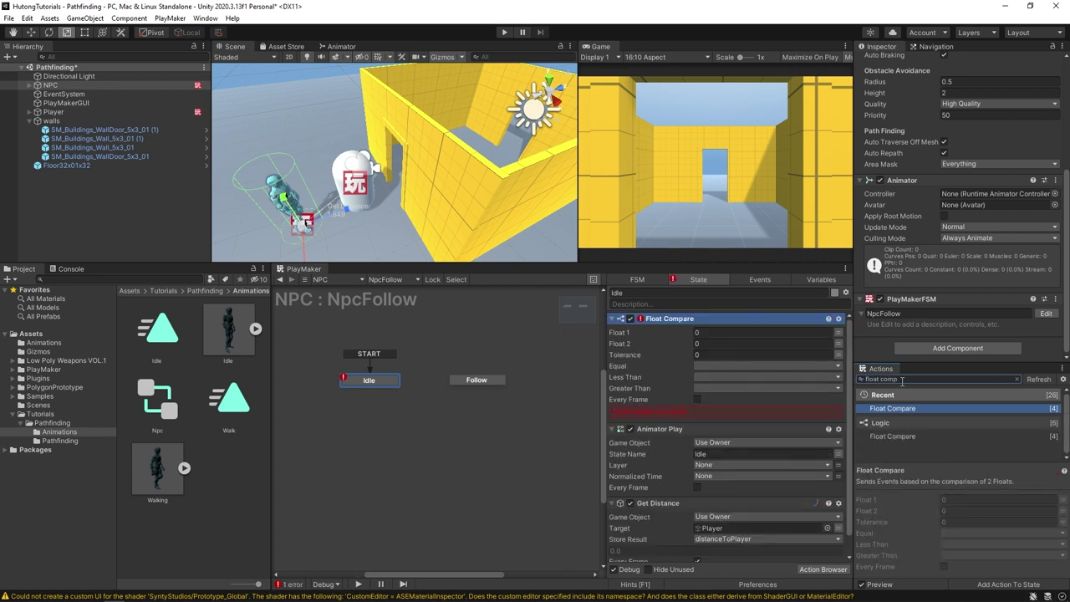
{"action": "right_click", "coordinate": [668, 319]}
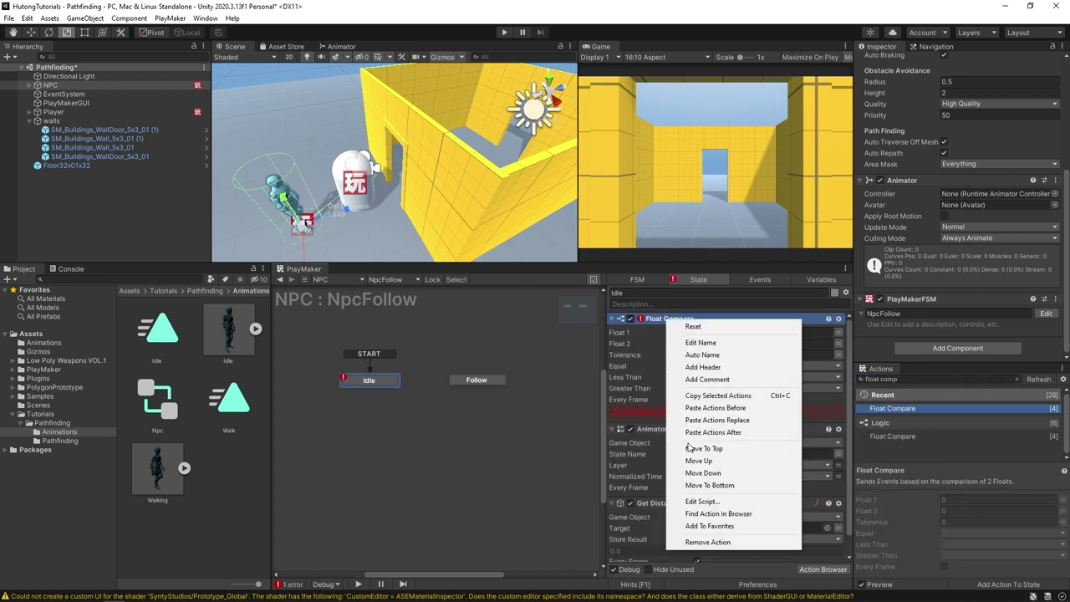
{"action": "left_click", "coordinate": [749, 487]}
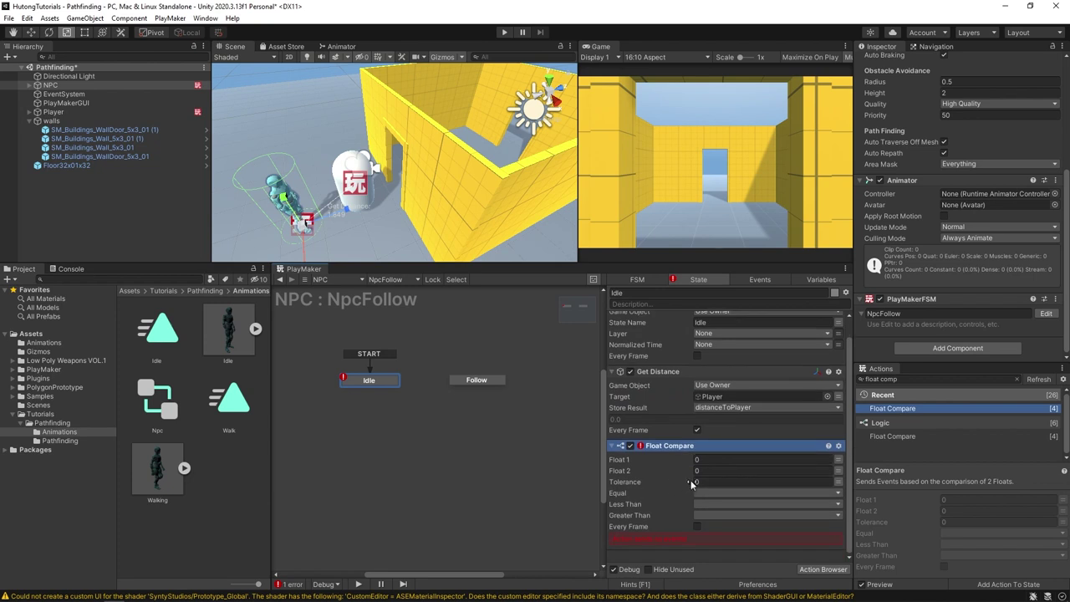
- Set Float Compare's Float 1 to the distanceToPlayer variable and Float 2 to 3
{"action": "left_click", "coordinate": [839, 459]}
{"action": "left_click", "coordinate": [741, 458]}
{"action": "left_click", "coordinate": [750, 485]}
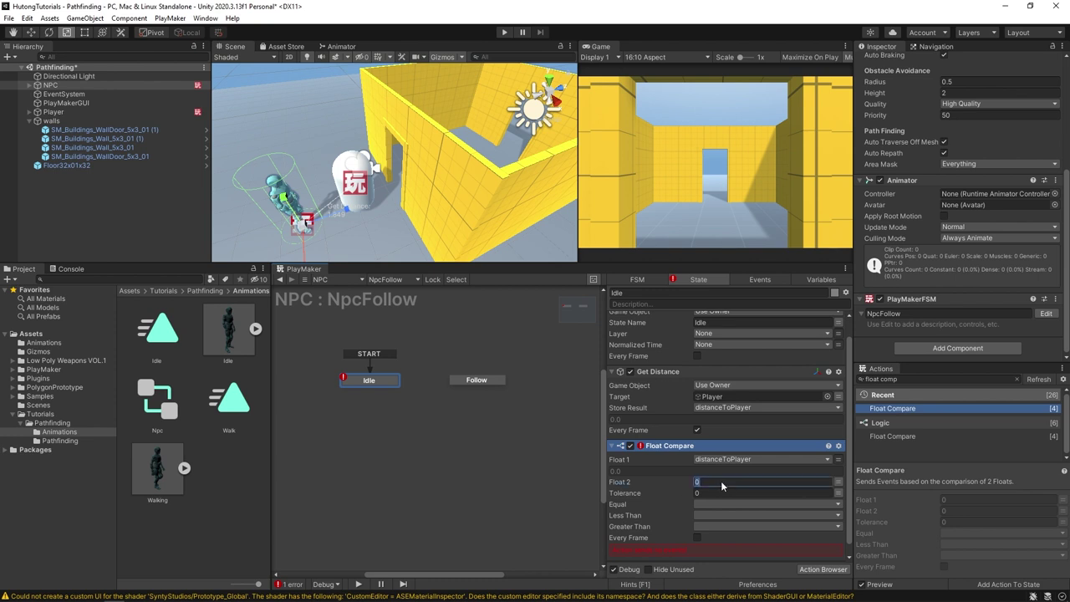
{"action": "type", "text": "3"}
{"action": "scroll", "coordinate": [720, 481], "scroll_direction": "down", "scroll_amount": 1}
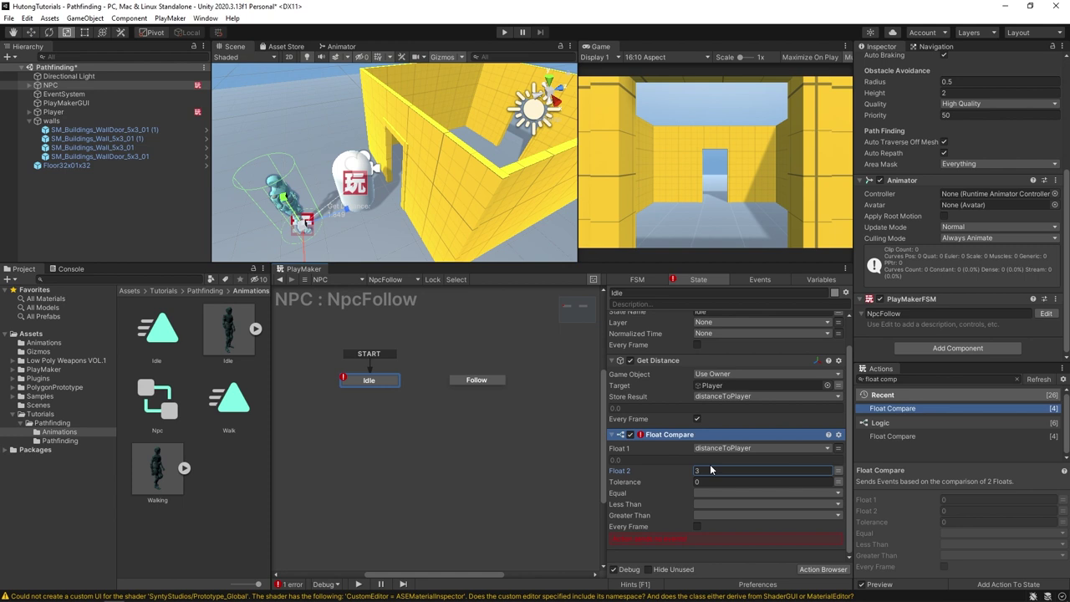
- Create a next event for Float Compare's Greater Than result, evaluate it every frame, and link it to the Follow state
{"action": "left_click", "coordinate": [704, 515]}
{"action": "left_click", "coordinate": [724, 584]}
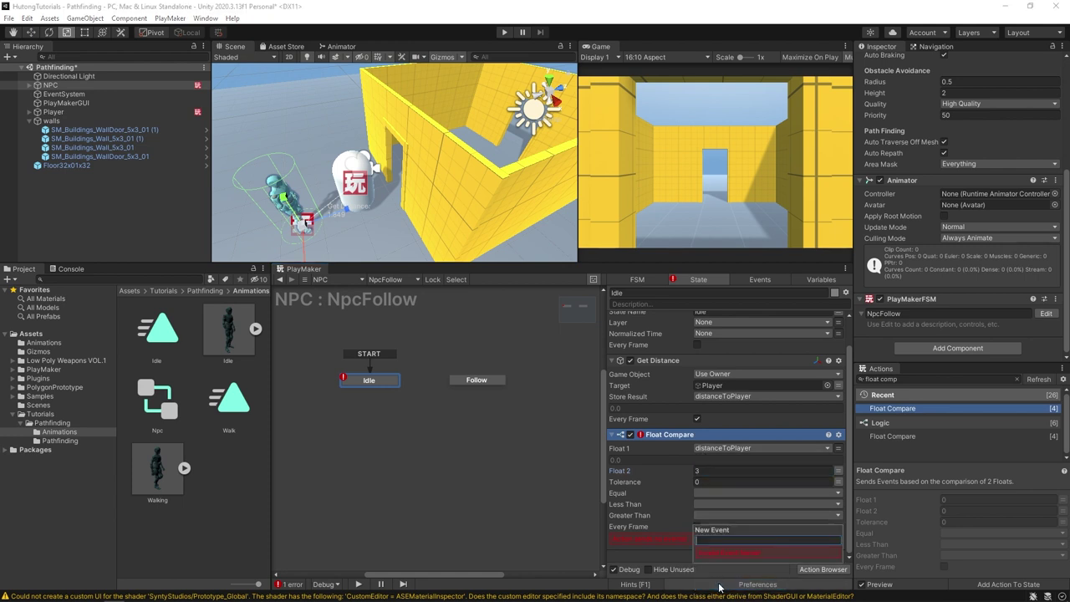
{"action": "type", "text": "next"}
{"action": "key", "text": "Return"}
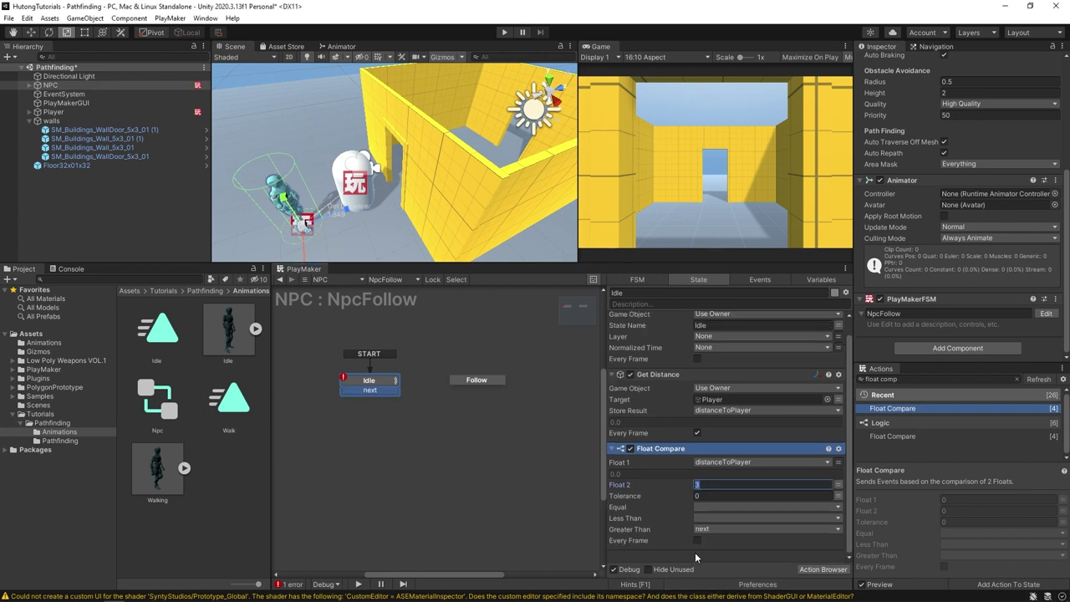
{"action": "left_click", "coordinate": [696, 541]}
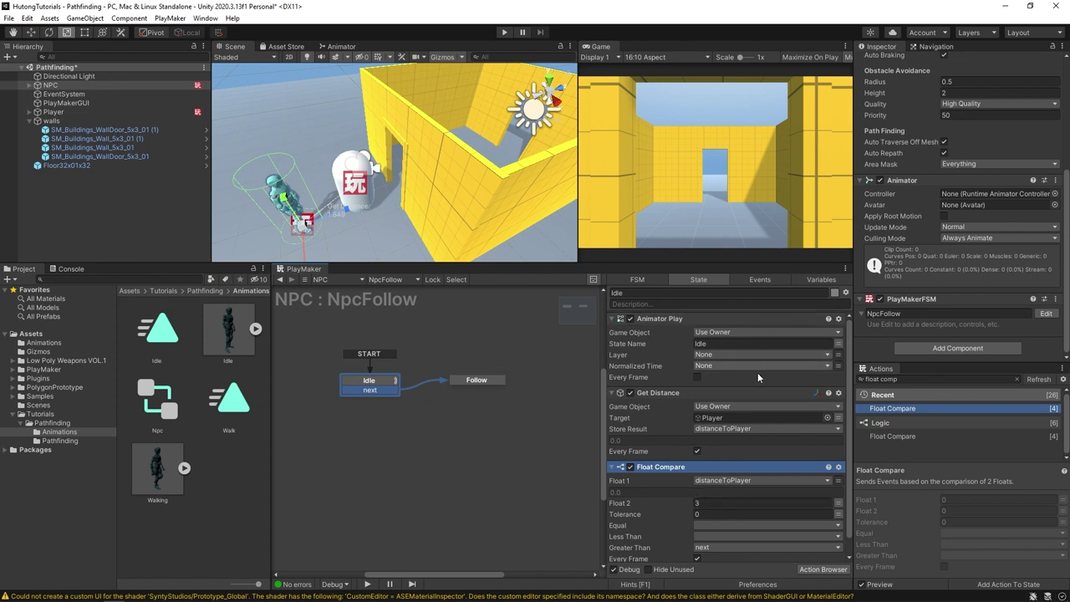
- Copy the Idle state's Animator Play, Get Distance and Float Compare actions into the Follow state
{"action": "scroll", "coordinate": [758, 371], "scroll_direction": "down", "scroll_amount": 1}
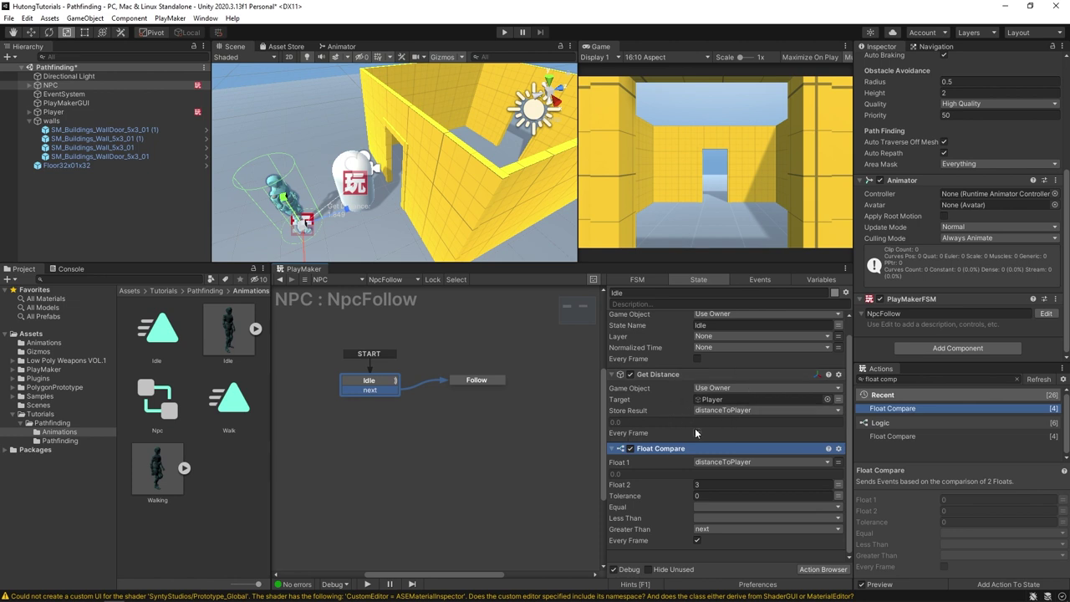
{"action": "left_click", "coordinate": [697, 486]}
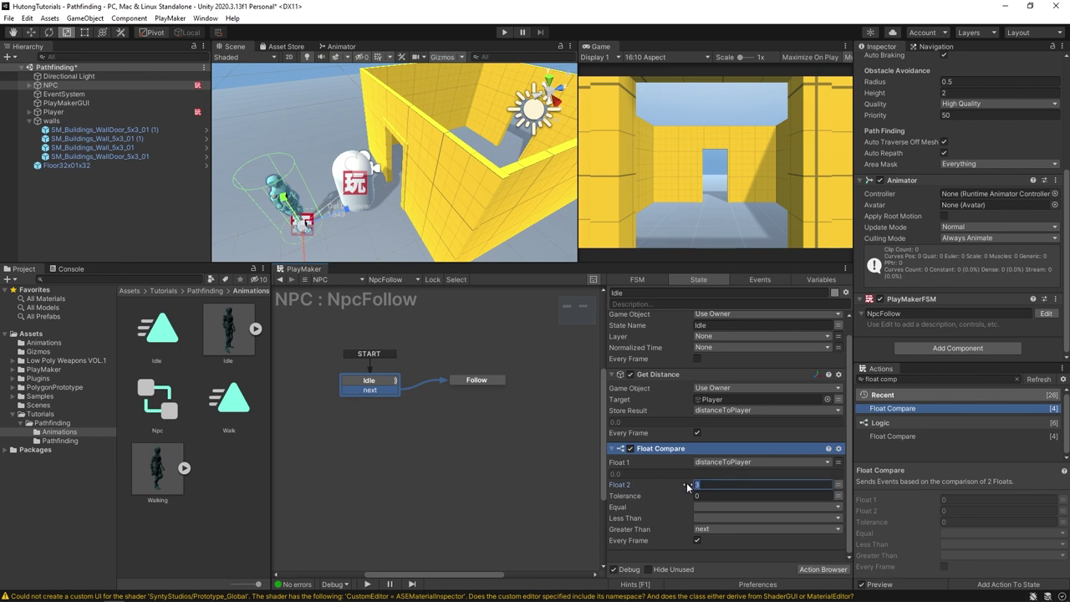
{"action": "left_click", "coordinate": [666, 374]}
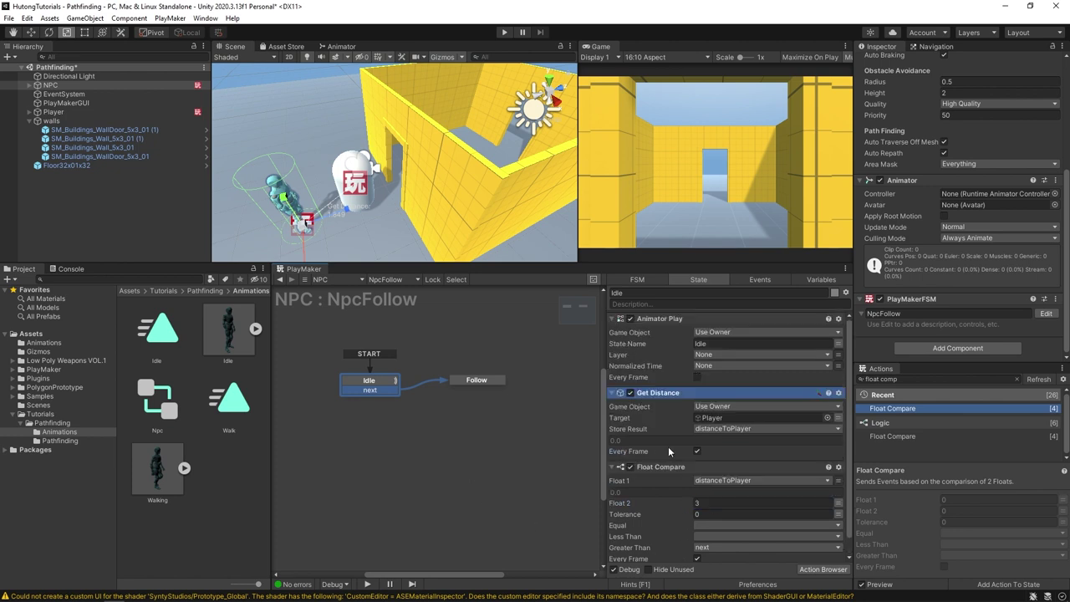
{"action": "key", "text": "ctrl+a"}
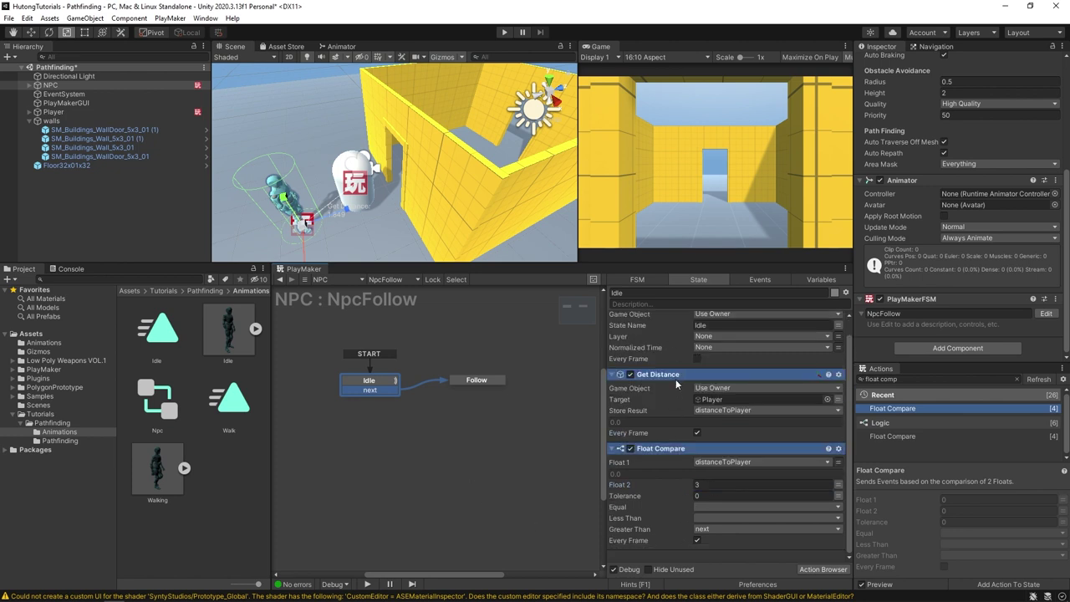
{"action": "scroll", "coordinate": [682, 395], "scroll_direction": "up", "scroll_amount": 1}
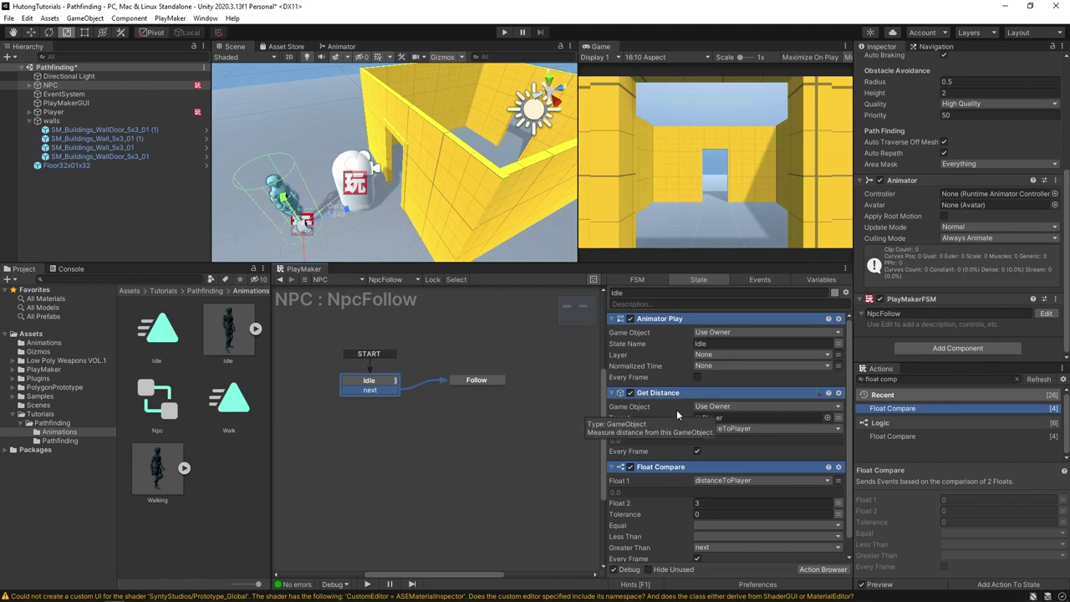
{"action": "scroll", "coordinate": [669, 432], "scroll_direction": "down", "scroll_amount": 1}
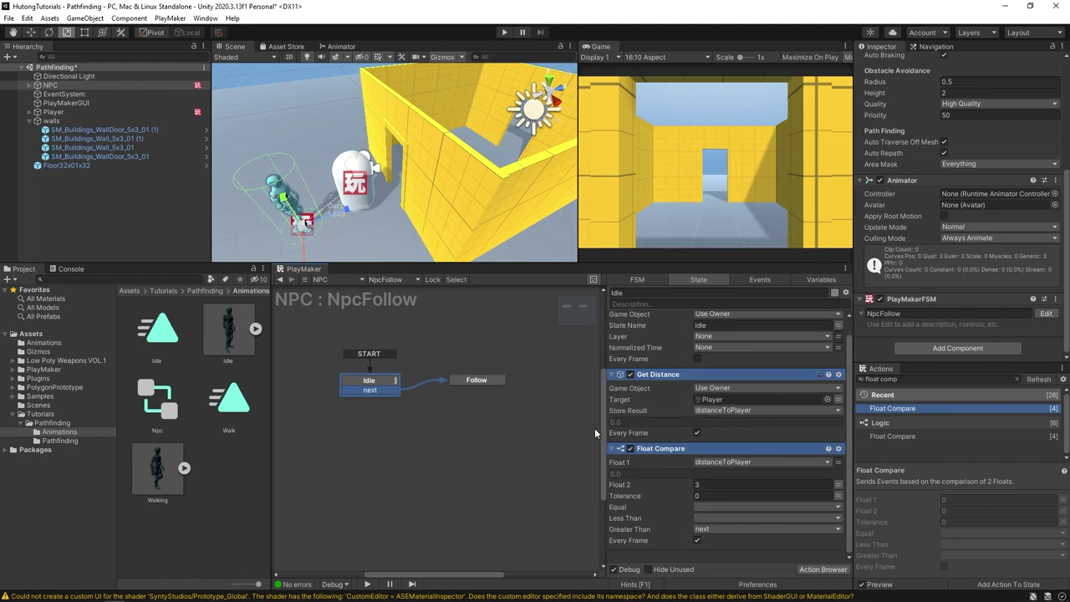
{"action": "left_click", "coordinate": [477, 381]}
{"action": "key", "text": "ctrl+v"}
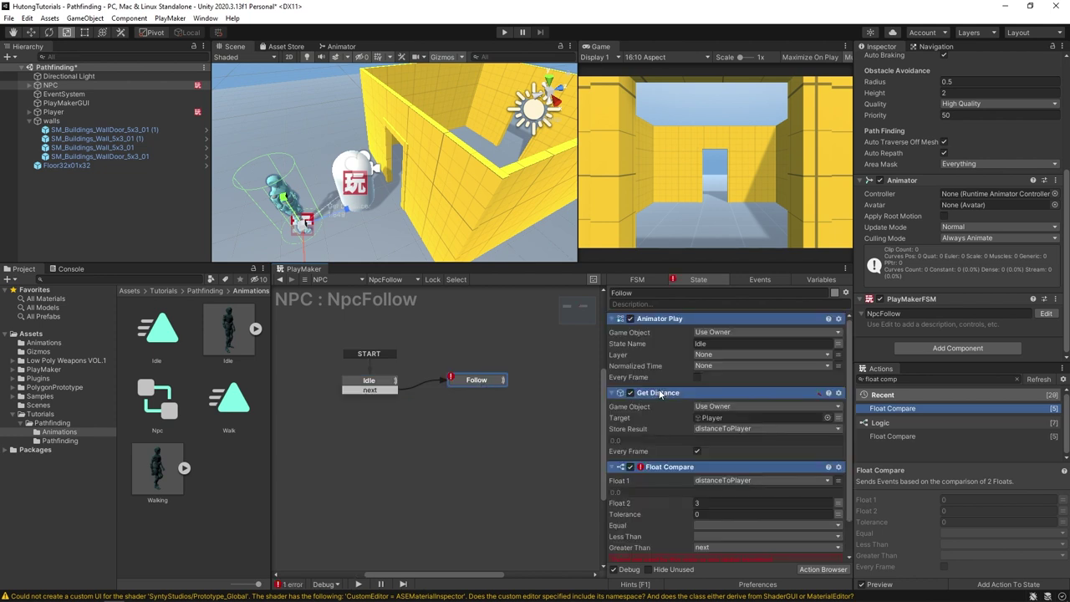
- In the Follow state, set Animator Play's State Name to Walk and set Float Compare's Greater Than event to None
{"action": "left_click", "coordinate": [731, 344]}
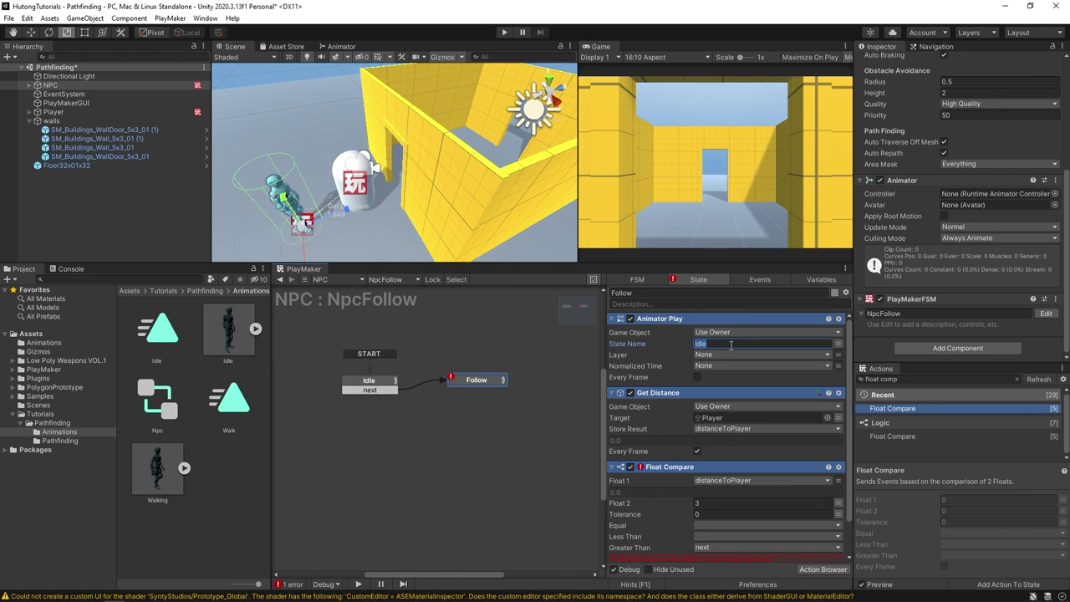
{"action": "type", "text": "Walk"}
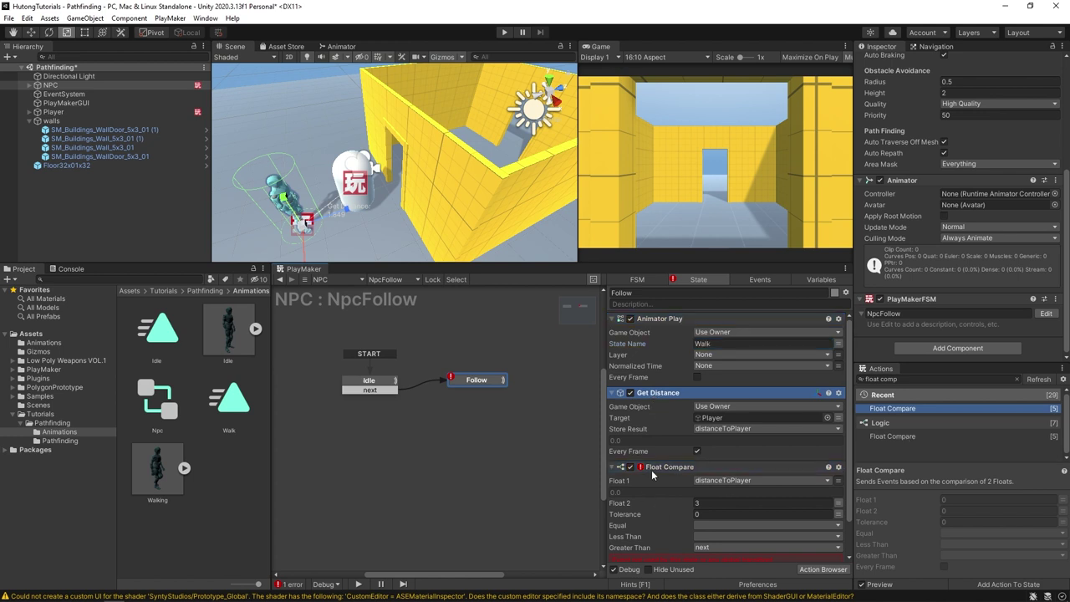
{"action": "scroll", "coordinate": [662, 478], "scroll_direction": "down", "scroll_amount": 2}
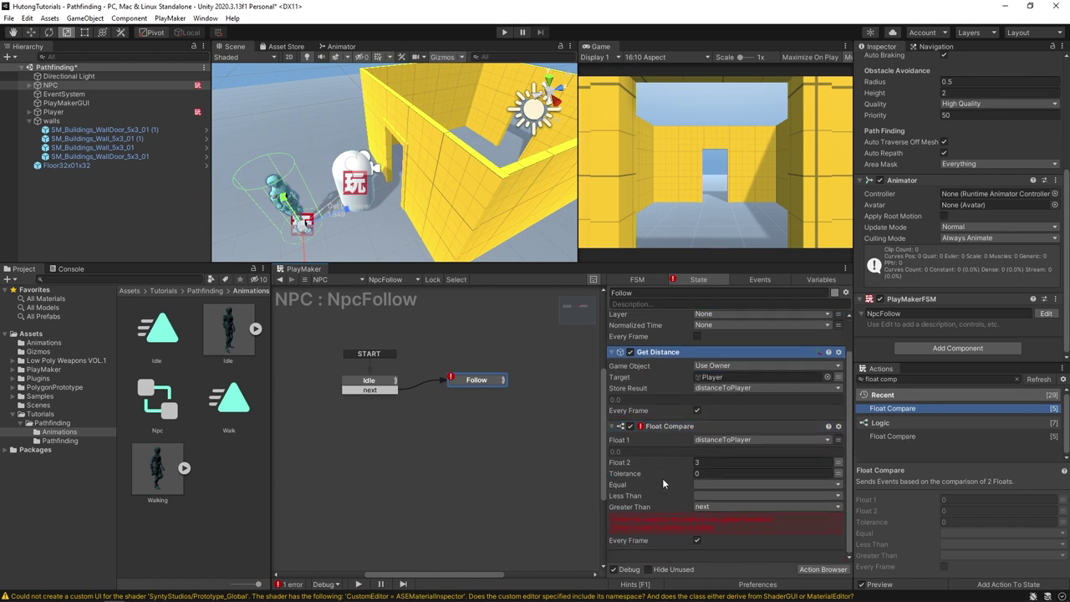
{"action": "left_click", "coordinate": [703, 507]}
{"action": "left_click", "coordinate": [718, 515]}
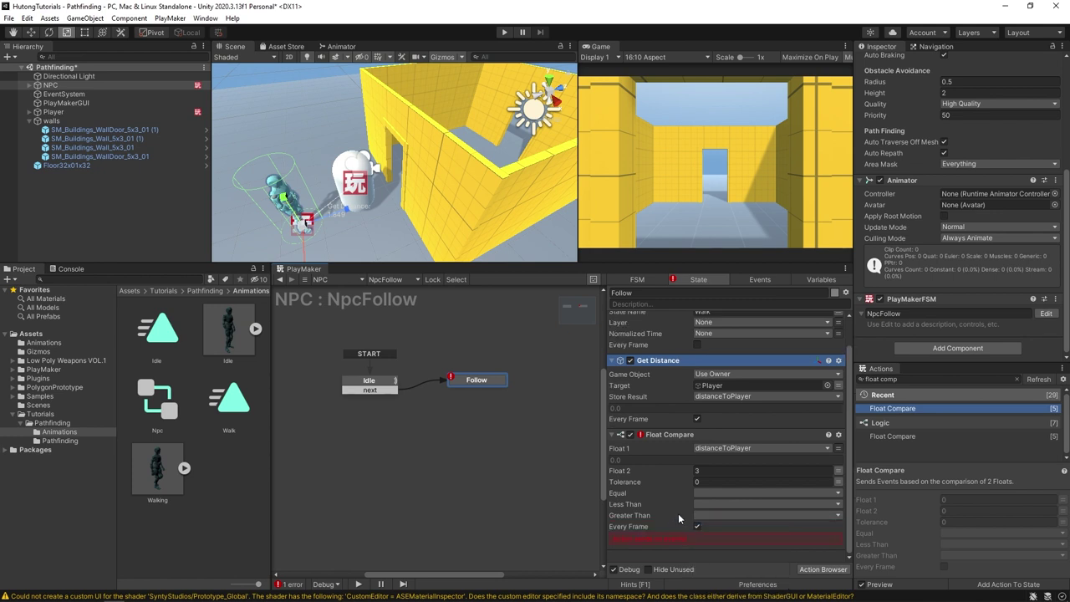
- Create a sendBack event for the Follow state's Less Than result and link its transition to Idle
{"action": "left_click", "coordinate": [706, 505]}
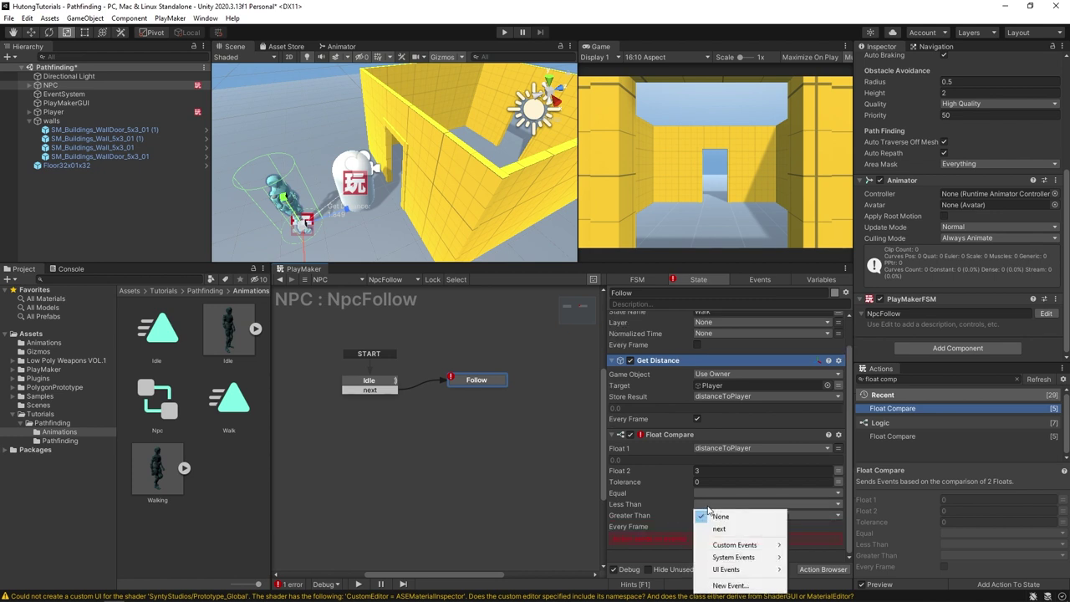
{"action": "left_click", "coordinate": [726, 587]}
{"action": "type", "text": "send"}
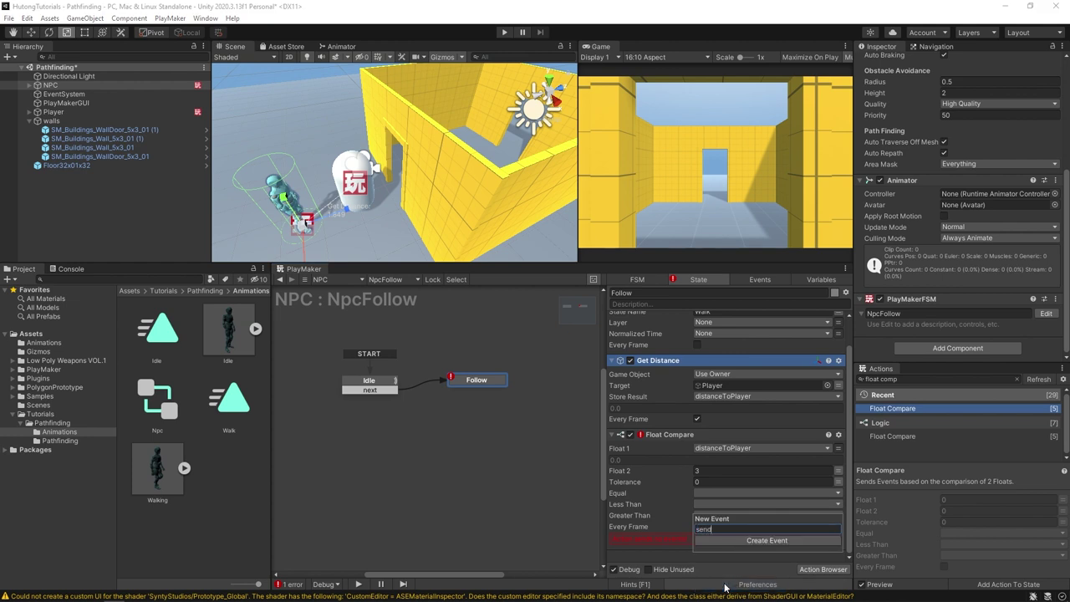
{"action": "type", "text": "Back"}
{"action": "key", "text": "Return"}
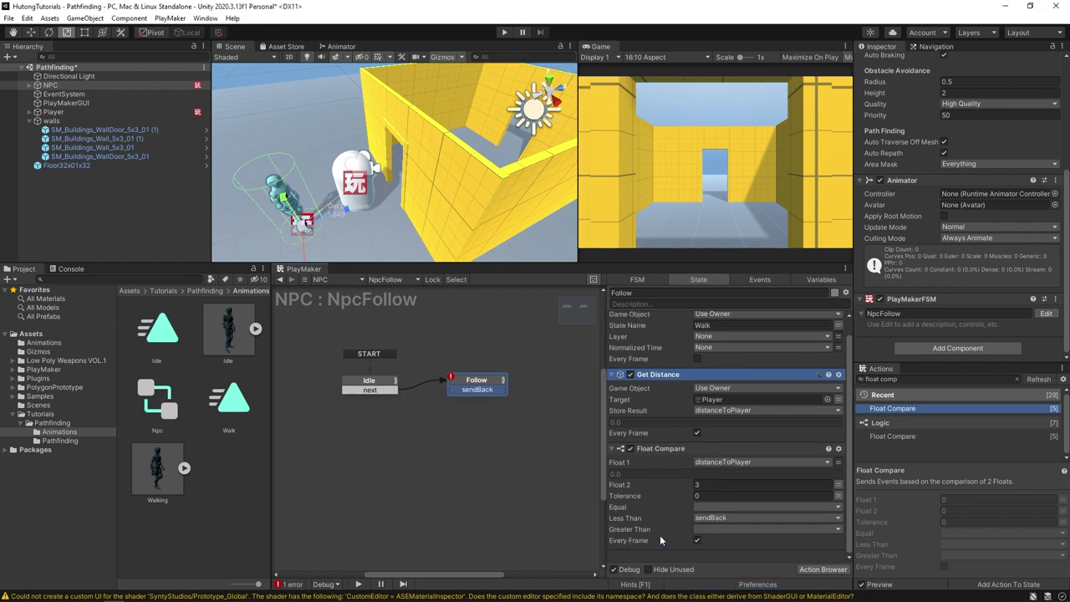
{"action": "left_click_drag", "start_coordinate": [454, 389], "coordinate": [391, 386]}
{"action": "scroll", "coordinate": [660, 468], "scroll_direction": "down", "scroll_amount": 1}
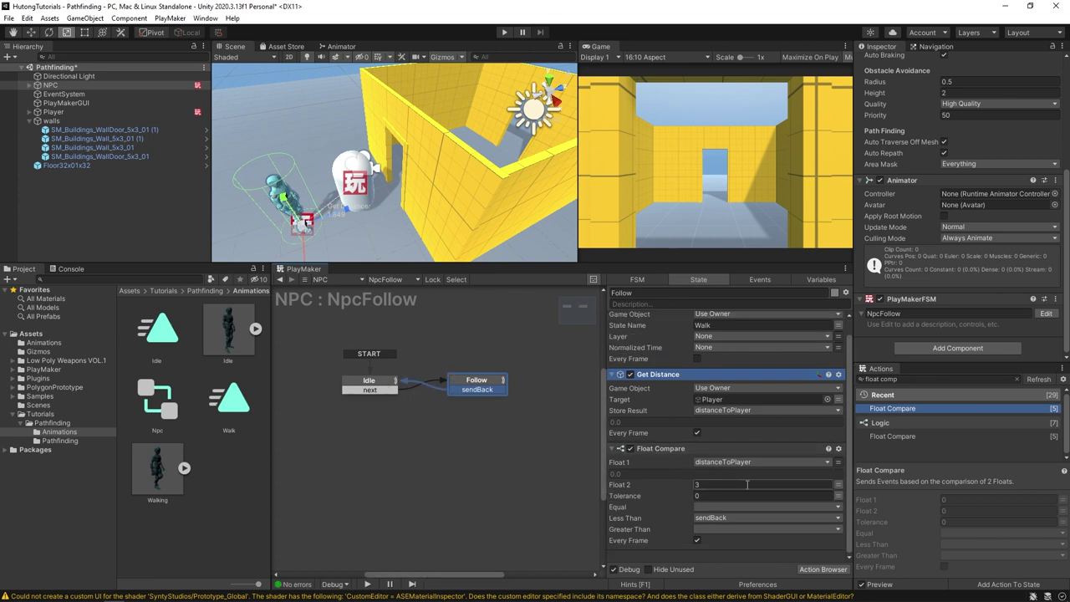
- Open the PlayMaker Ecosystem browser and enter pathfinding as the search term
{"action": "left_click", "coordinate": [383, 387]}
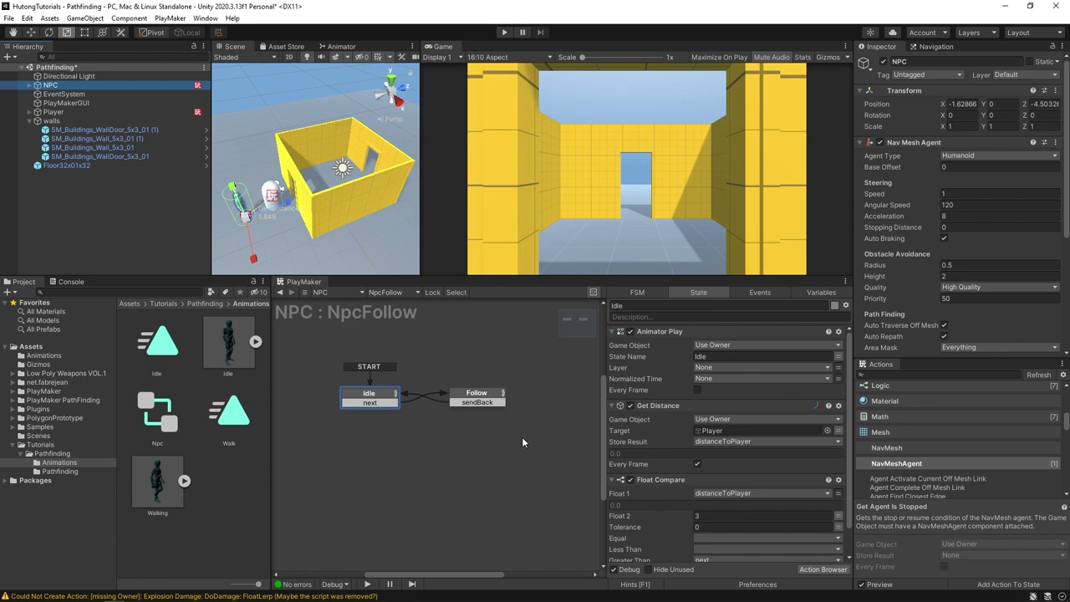
{"action": "scroll", "coordinate": [669, 548], "scroll_direction": "down", "scroll_amount": 2}
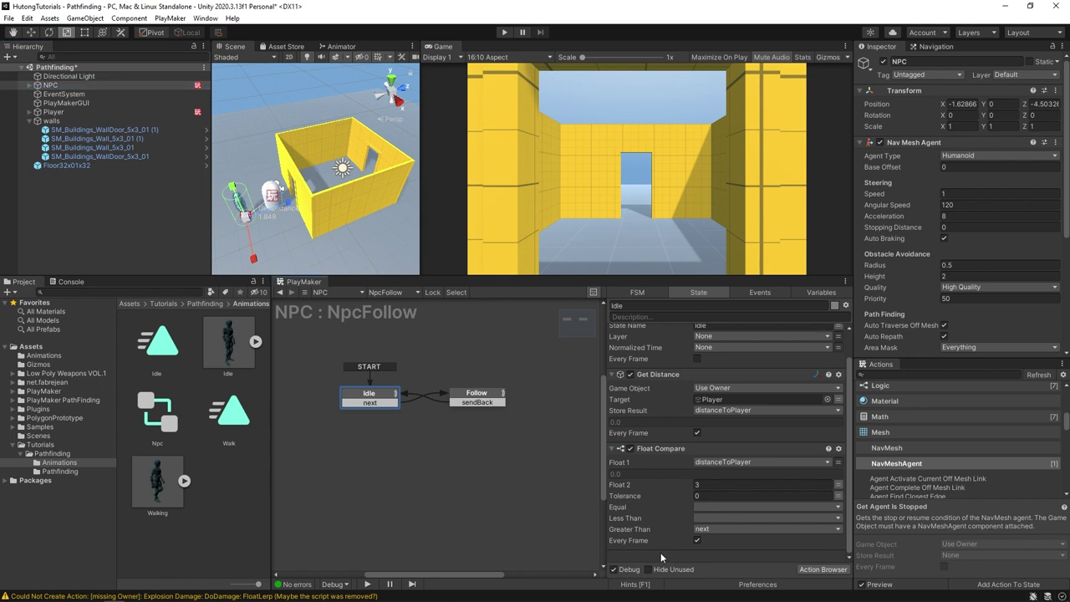
{"action": "key", "text": "ctrl+shift+e"}
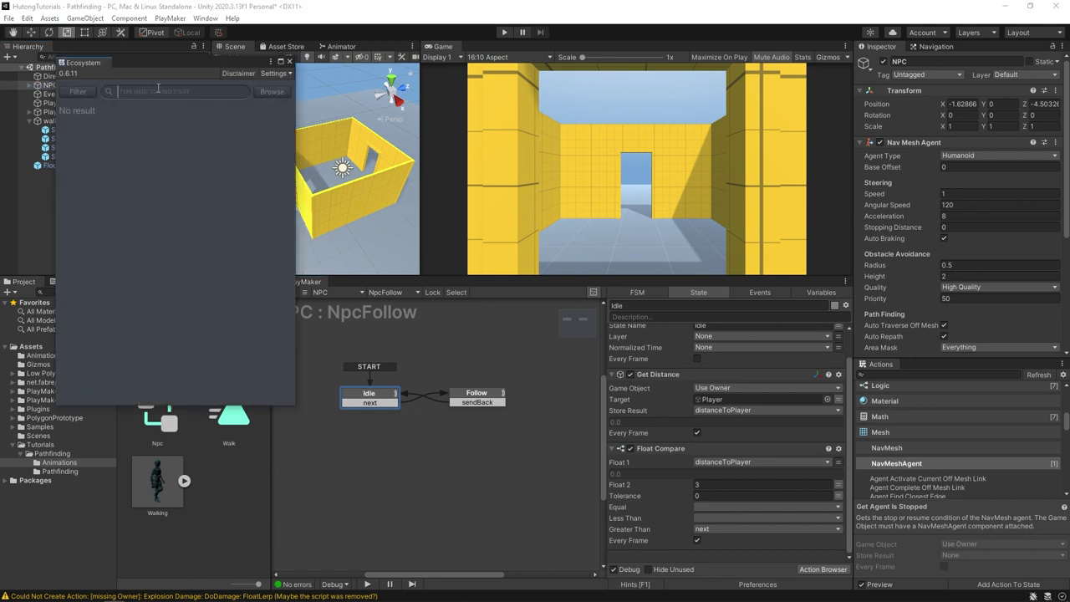
{"action": "type", "text": "pathfinding"}
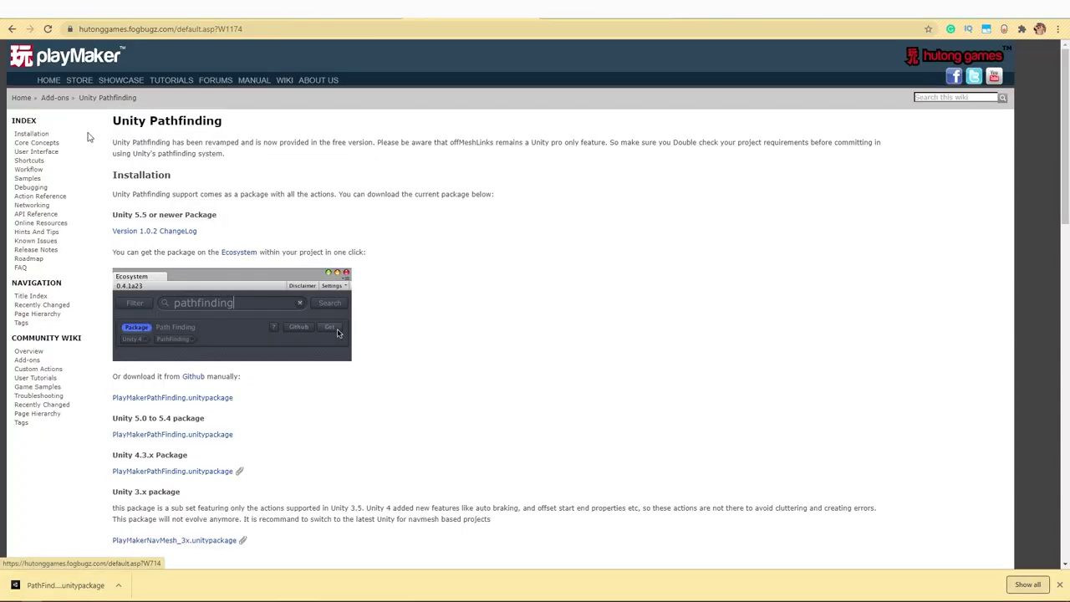
- Download the Unity 5.5 or newer PathFinding.unitypackage from GitHub into Unity downloads, replacing the existing PathFinding file
{"action": "scroll", "coordinate": [177, 316], "scroll_direction": "down", "scroll_amount": 1}
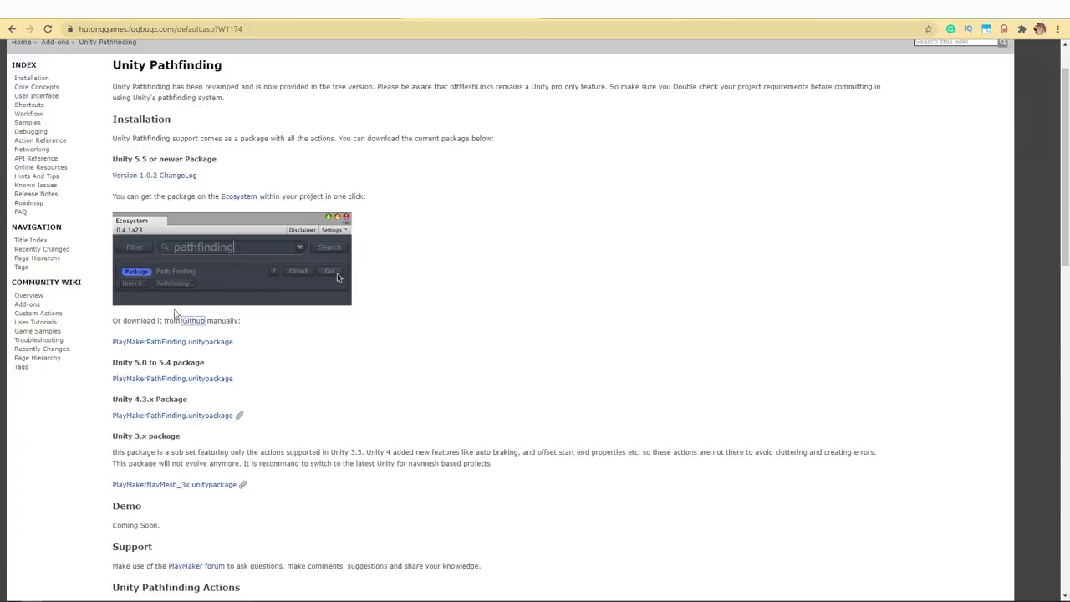
{"action": "left_click", "coordinate": [130, 345]}
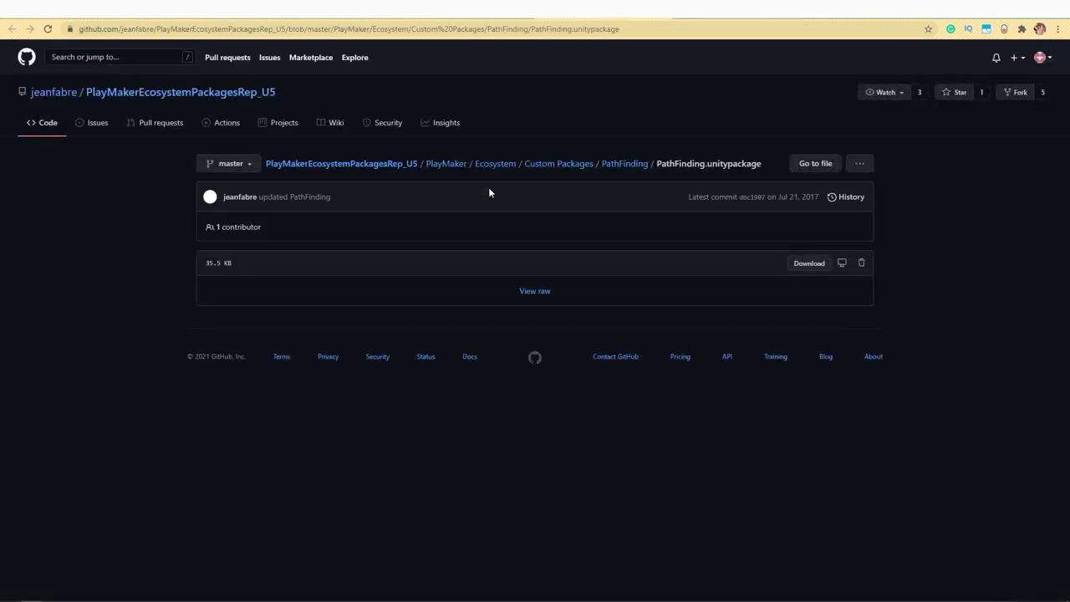
{"action": "left_click", "coordinate": [813, 268]}
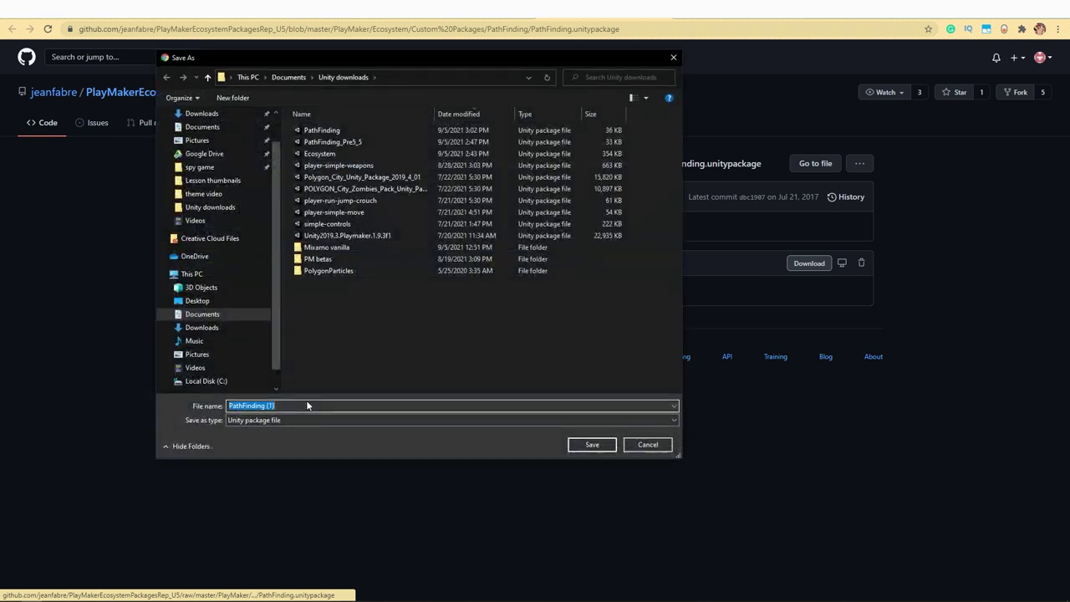
{"action": "left_click", "coordinate": [310, 130]}
{"action": "left_click", "coordinate": [592, 444]}
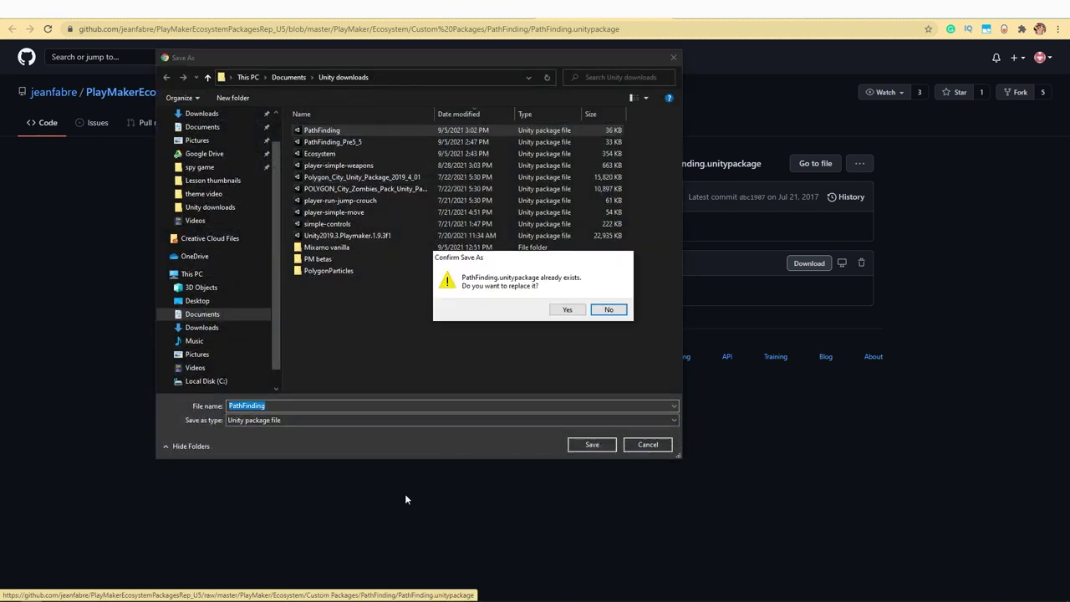
{"action": "left_click", "coordinate": [567, 310]}
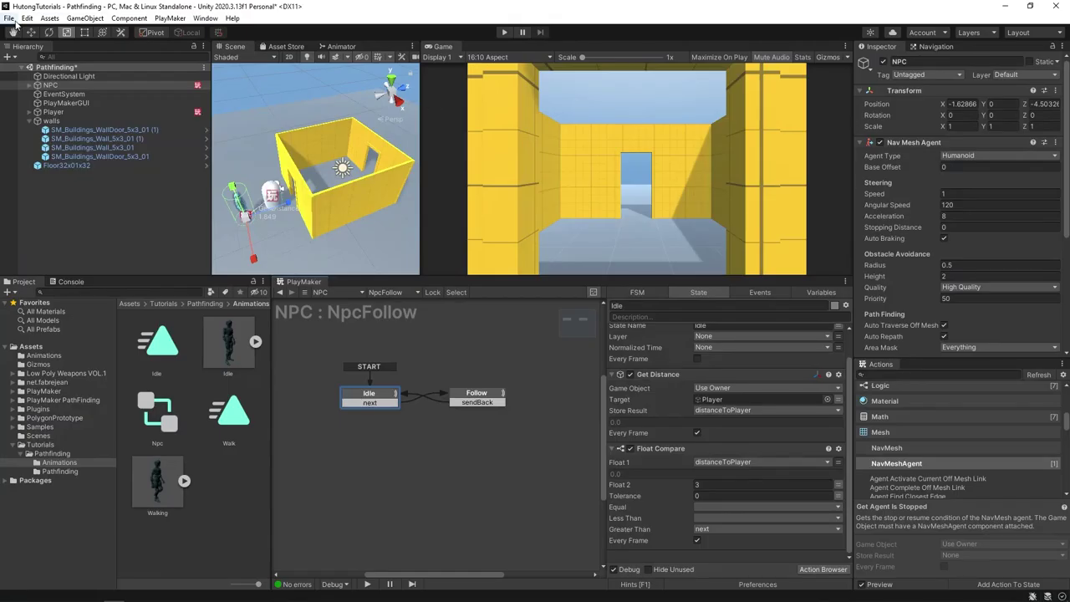
- Switch to Unity and import the PathFinding custom package from the Unity downloads folder
{"action": "left_click", "coordinate": [50, 17]}
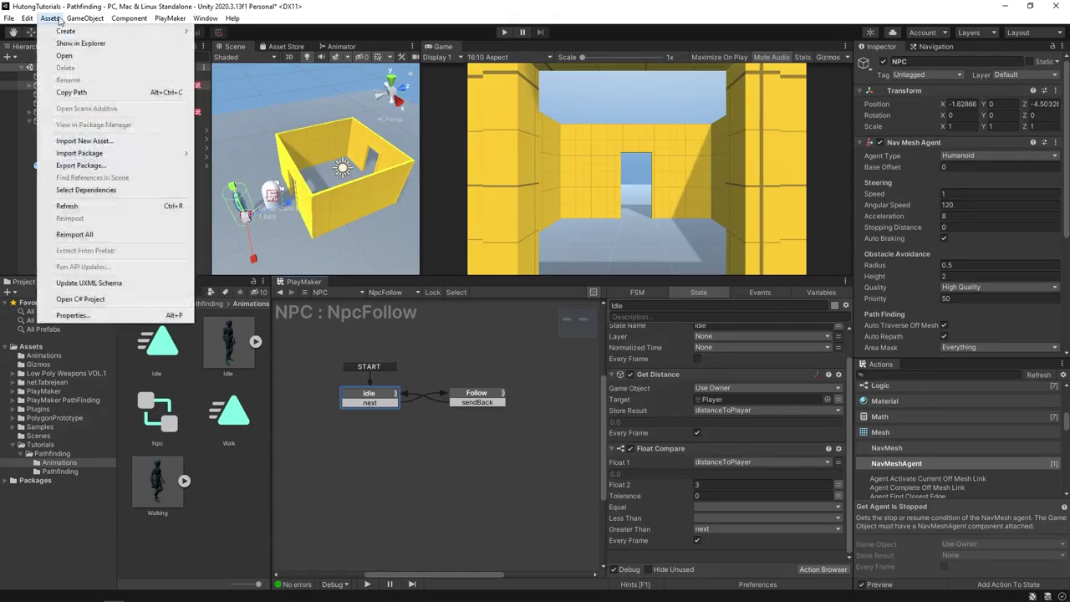
{"action": "mouse_move", "coordinate": [92, 153]}
{"action": "left_click", "coordinate": [238, 152]}
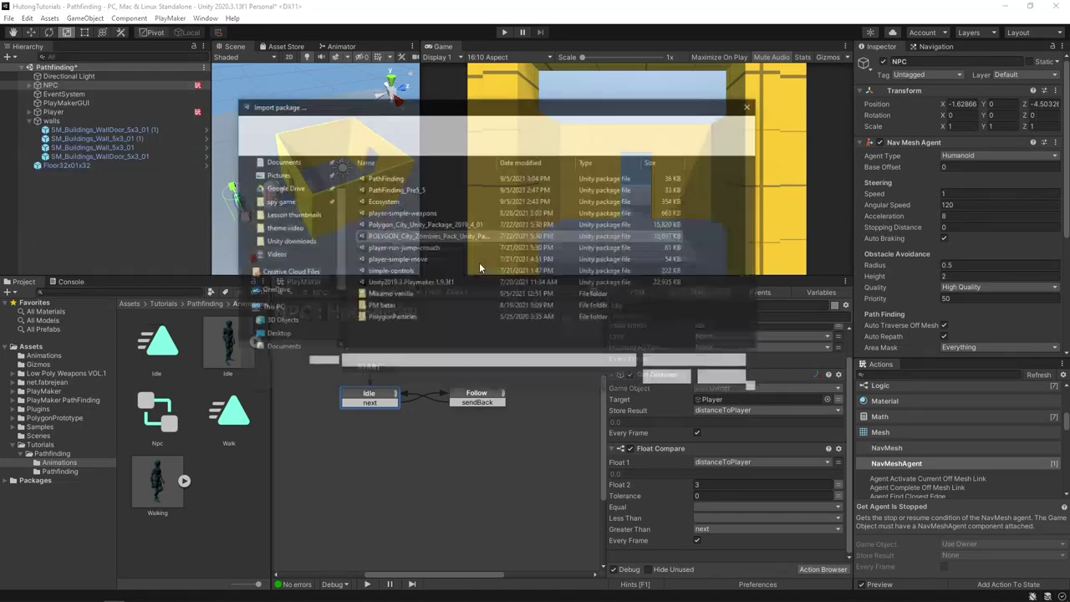
{"action": "left_click", "coordinate": [382, 178]}
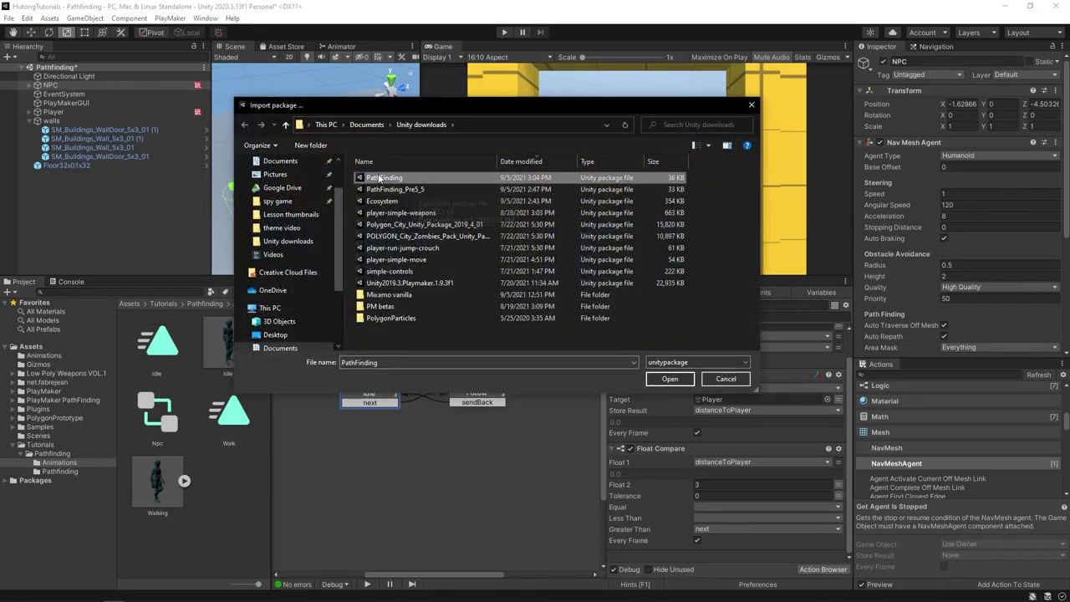
{"action": "key", "text": "Return"}
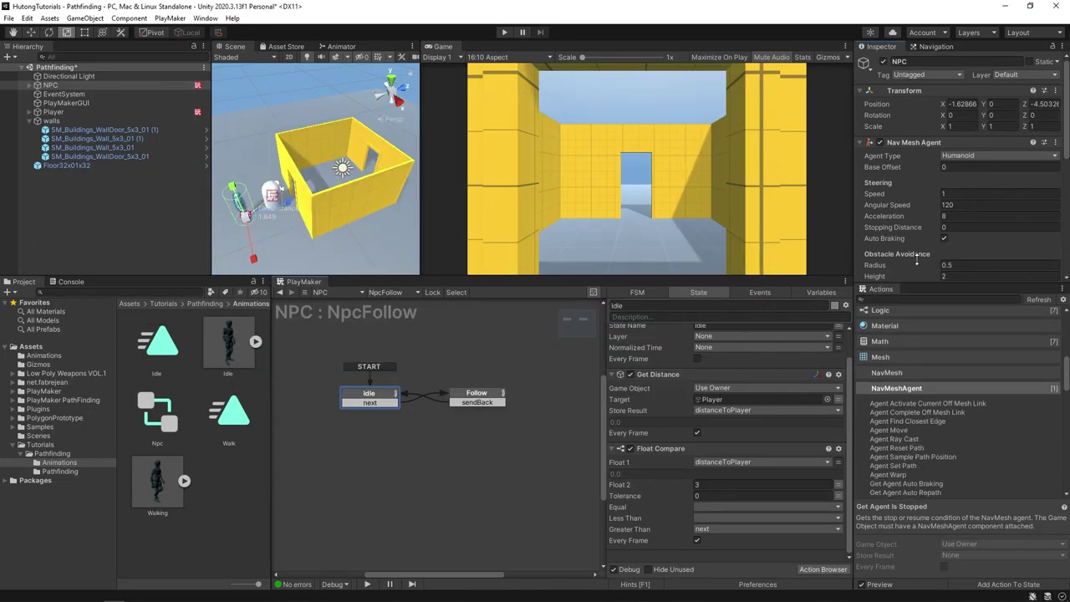
- Add Set Agent Destination As Game Object as the Follow state's first action with Player as Destination, and test the scene in Play mode
{"action": "left_click_drag", "start_coordinate": [917, 260], "coordinate": [925, 268]}
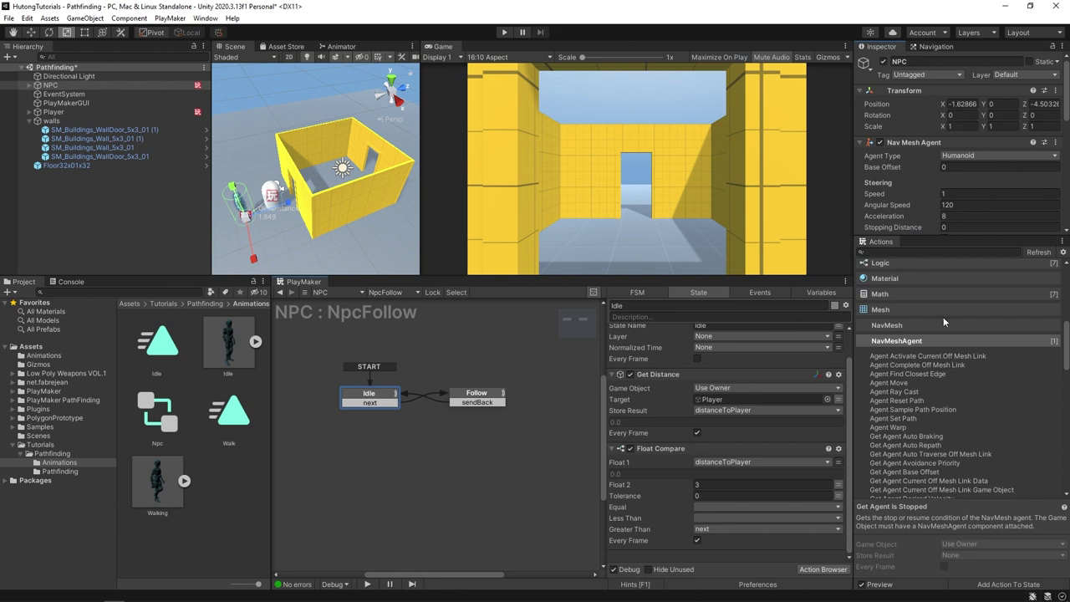
{"action": "left_click", "coordinate": [886, 325]}
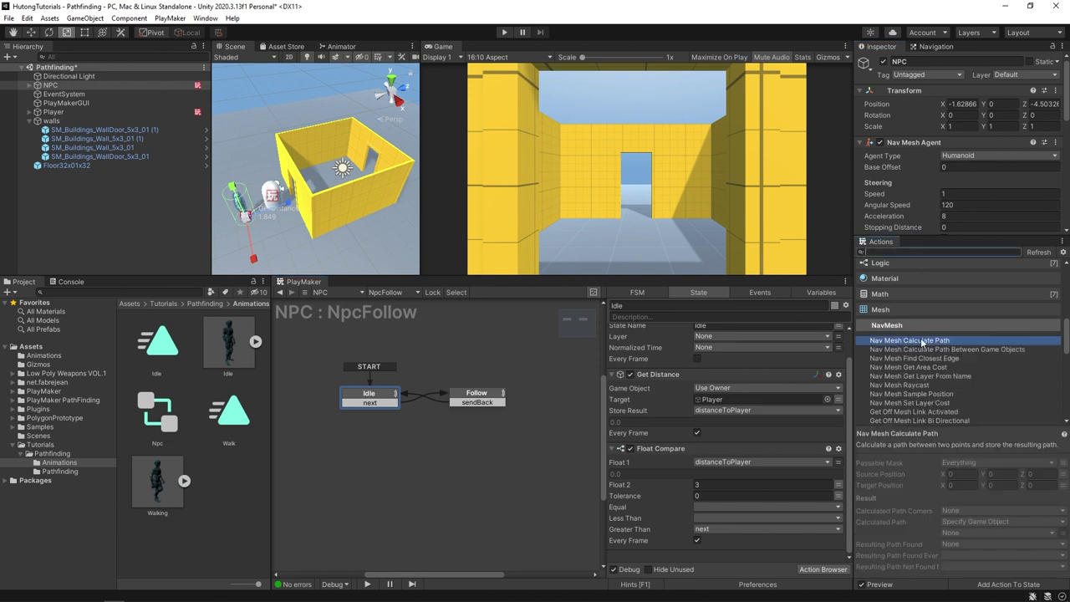
{"action": "scroll", "coordinate": [888, 334], "scroll_direction": "down", "scroll_amount": 5}
{"action": "left_click", "coordinate": [893, 306]}
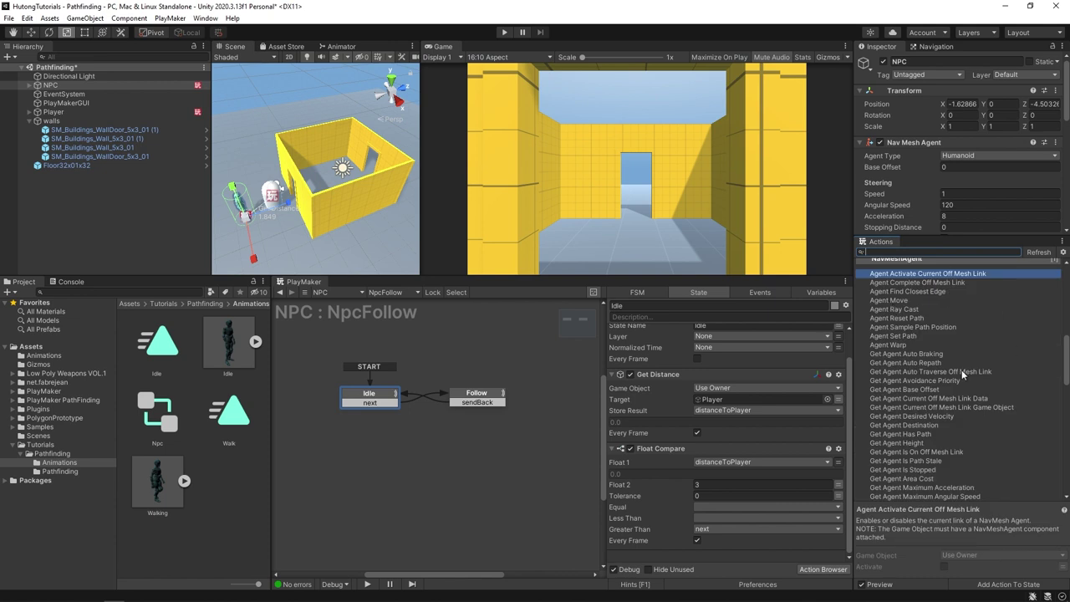
{"action": "left_click", "coordinate": [478, 394]}
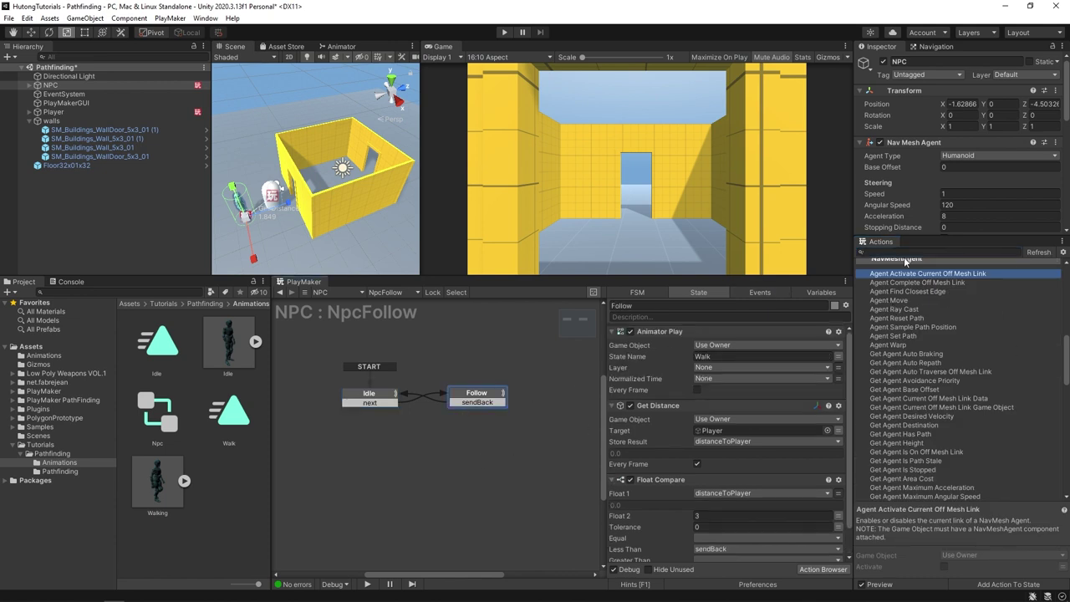
{"action": "left_click", "coordinate": [899, 251]}
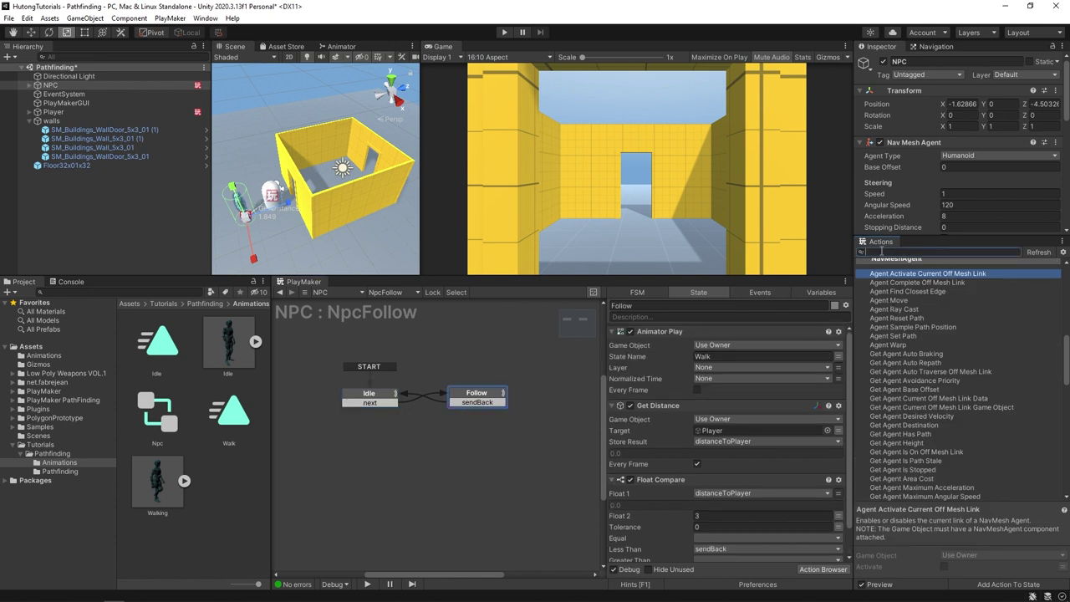
{"action": "type", "text": "set agent"}
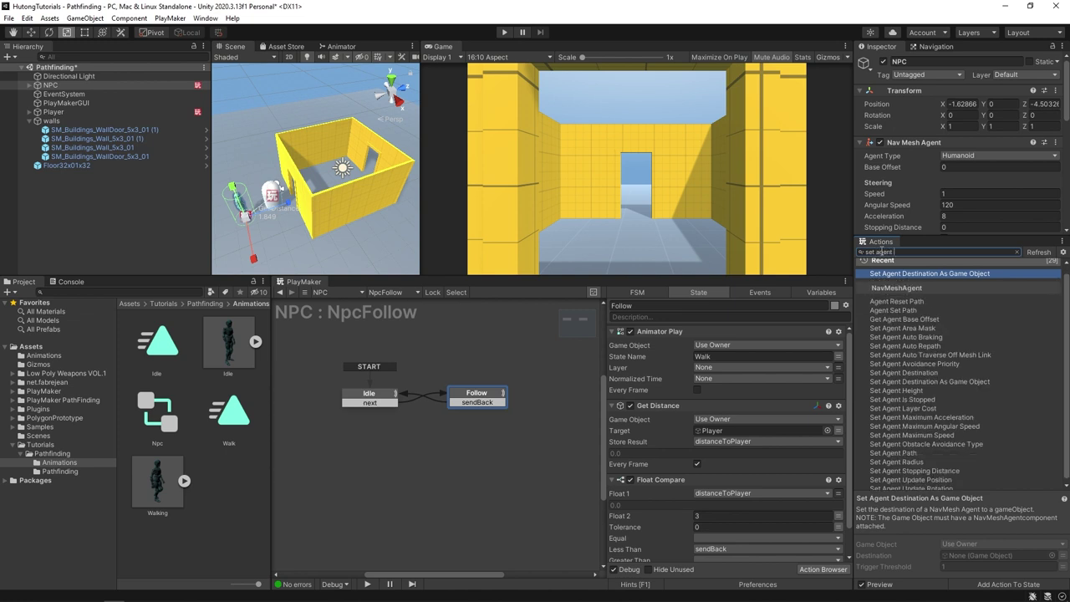
{"action": "left_click_drag", "start_coordinate": [942, 279], "coordinate": [673, 333]}
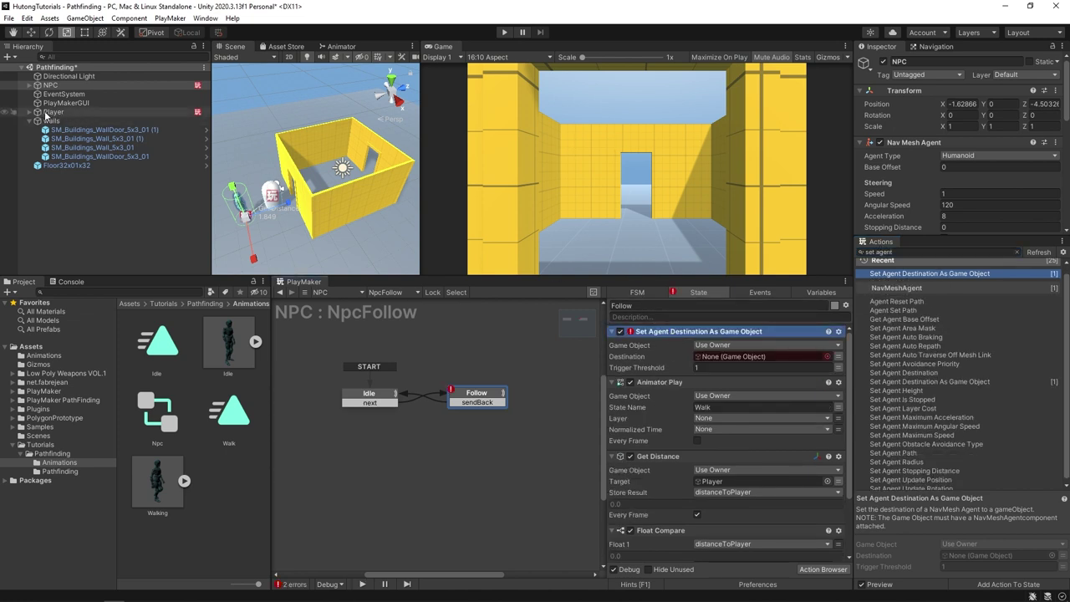
{"action": "left_click_drag", "start_coordinate": [46, 113], "coordinate": [749, 361]}
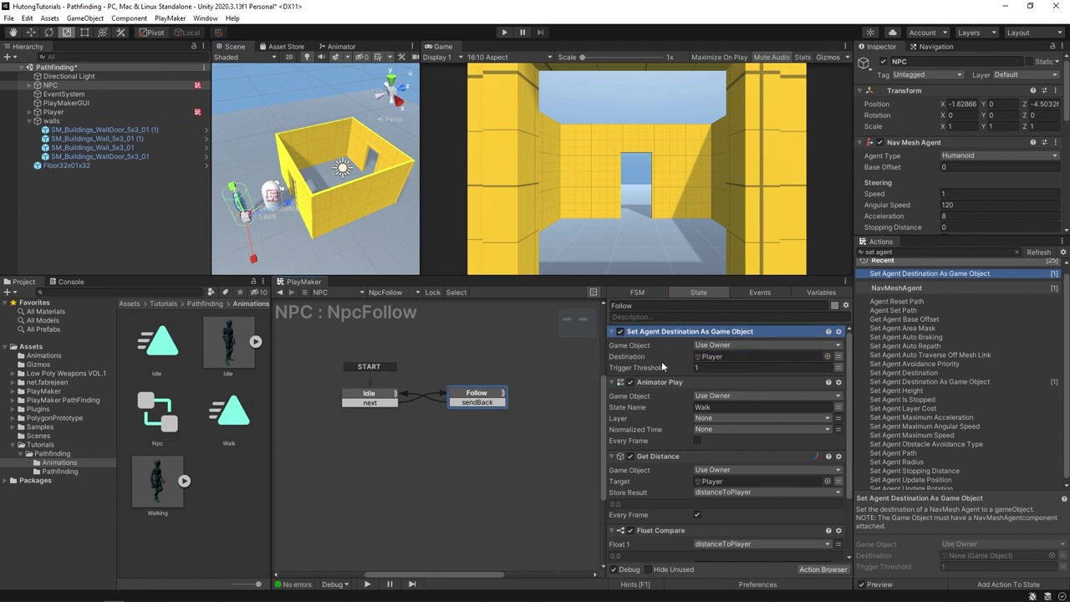
{"action": "left_click", "coordinate": [505, 32]}
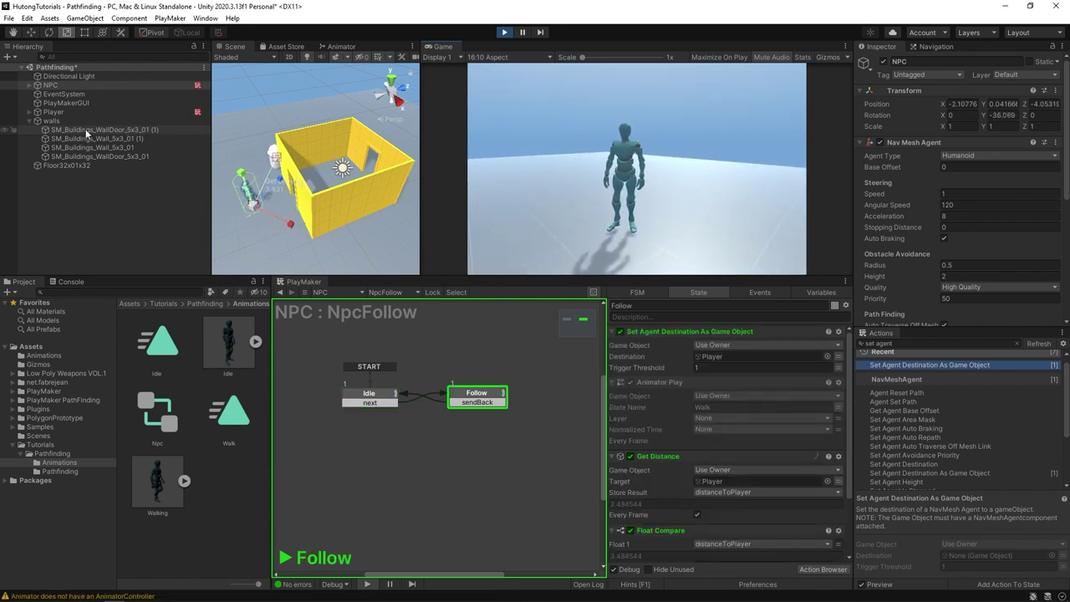
{"action": "left_click", "coordinate": [504, 32]}
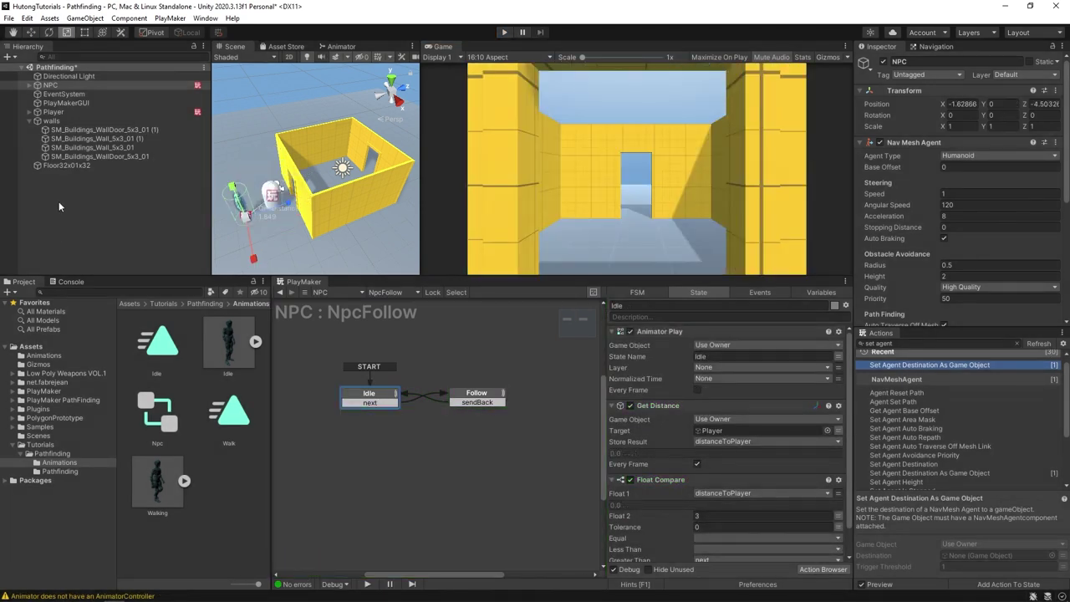
- Assign the Npc animator controller to the NPC's Animator component and test the scene in Play mode
{"action": "left_click", "coordinate": [58, 202]}
{"action": "left_click", "coordinate": [51, 86]}
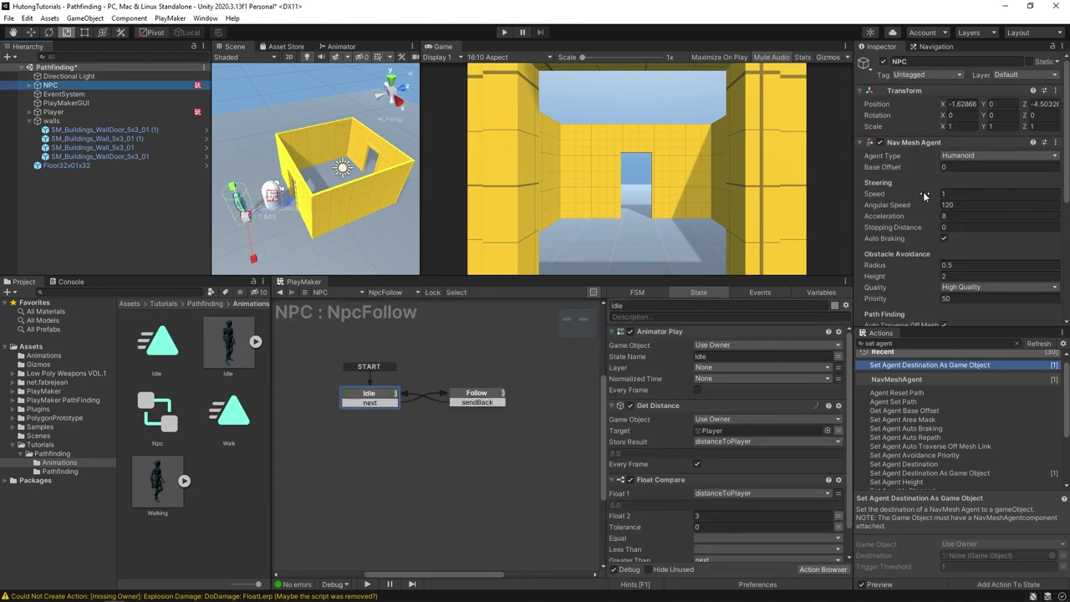
{"action": "scroll", "coordinate": [903, 212], "scroll_direction": "down", "scroll_amount": 5}
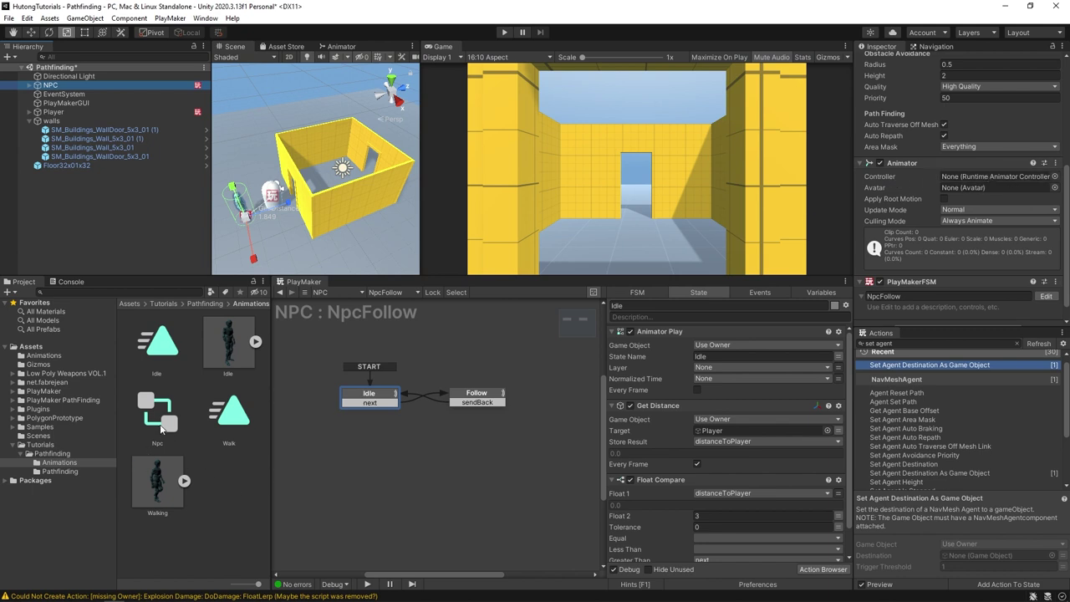
{"action": "left_click_drag", "start_coordinate": [163, 422], "coordinate": [954, 180]}
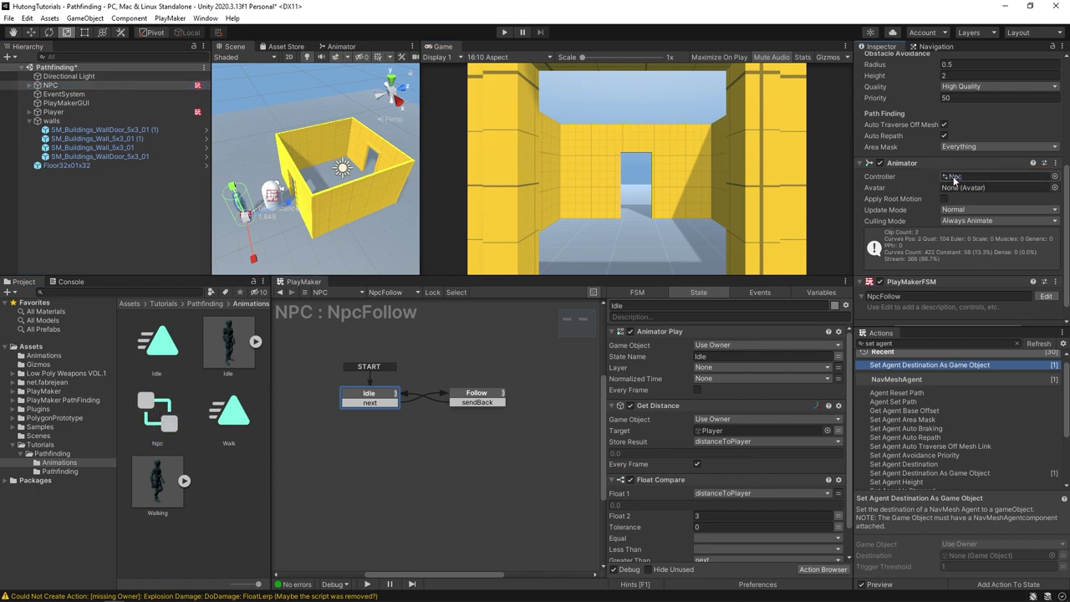
{"action": "left_click", "coordinate": [503, 32]}
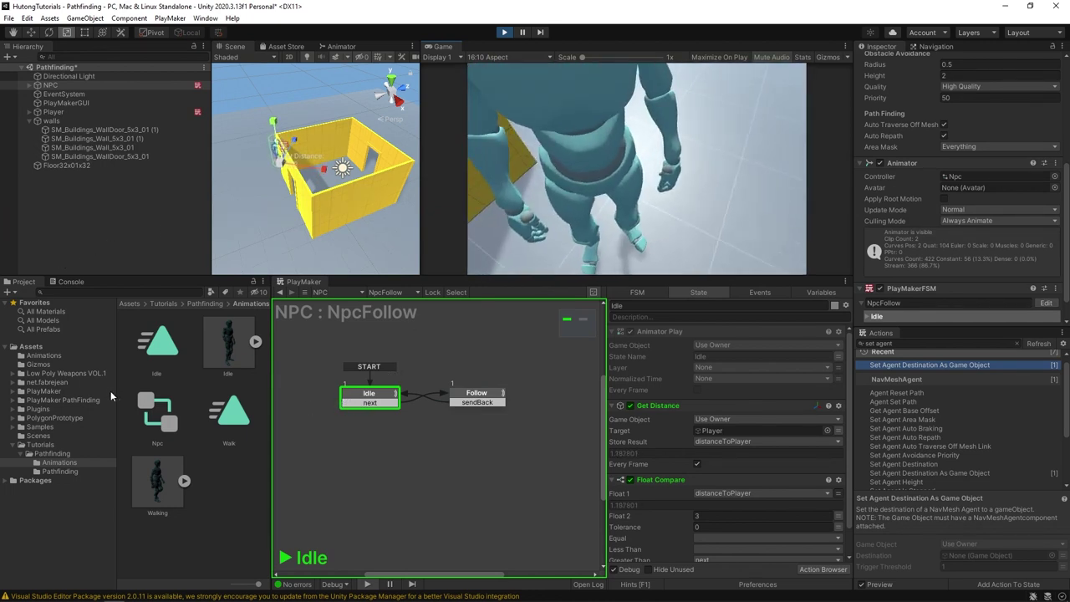
{"action": "left_click", "coordinate": [506, 34]}
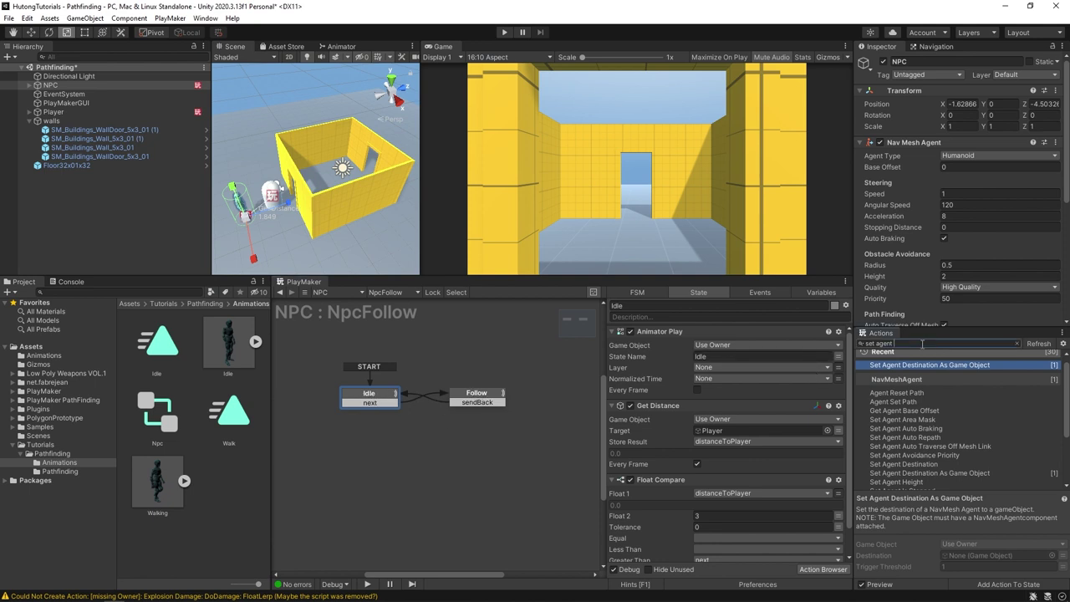
- Add a Set Agent Is Stopped action at the start of the Idle state with Is Stopped enabled
{"action": "type", "text": "is stopp"}
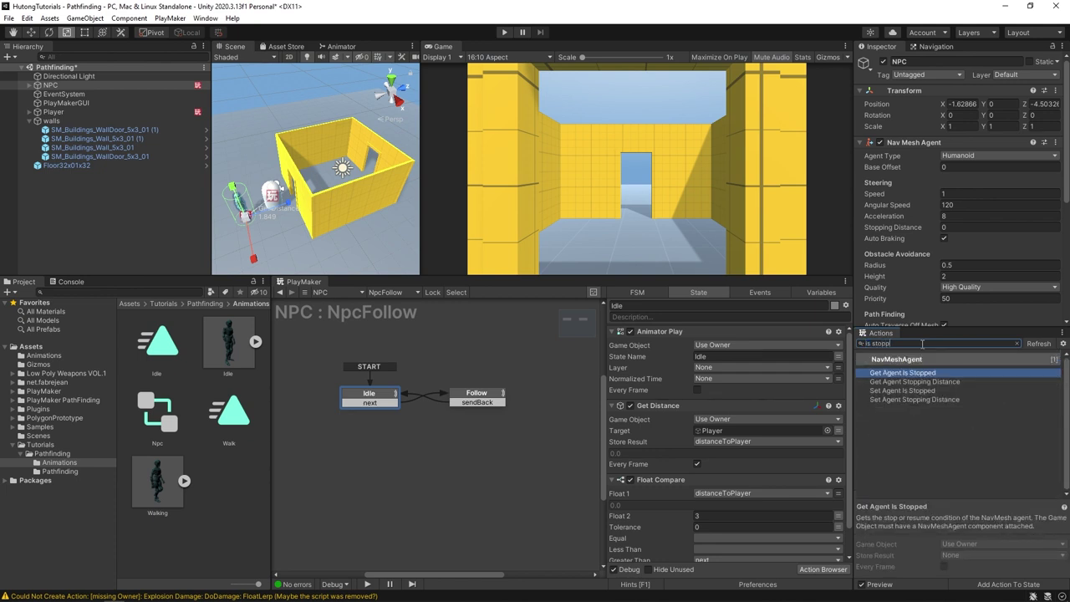
{"action": "left_click", "coordinate": [891, 390]}
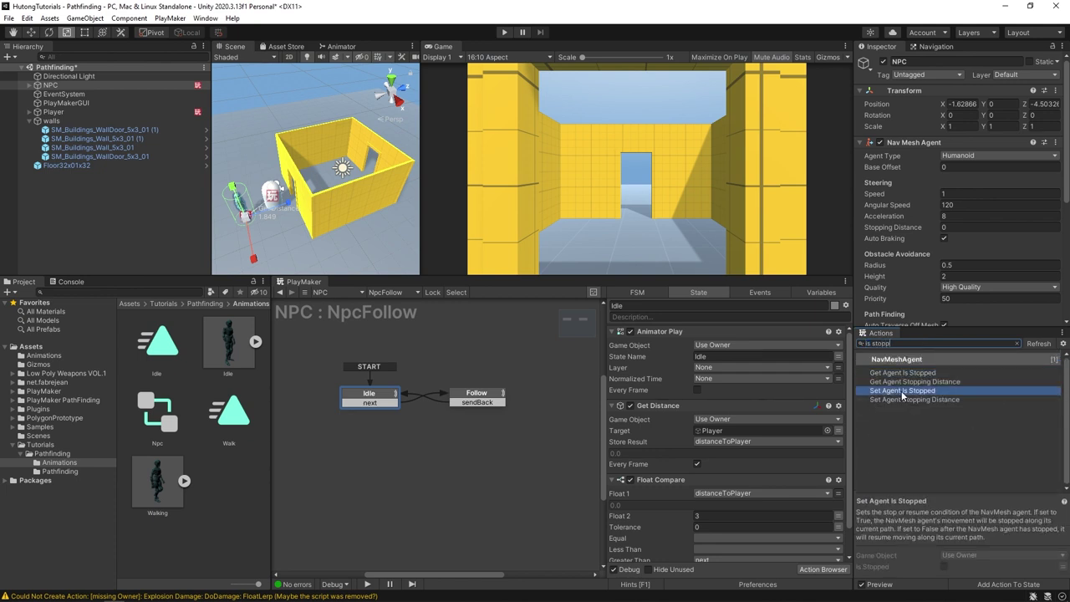
{"action": "left_click_drag", "start_coordinate": [903, 395], "coordinate": [661, 377]}
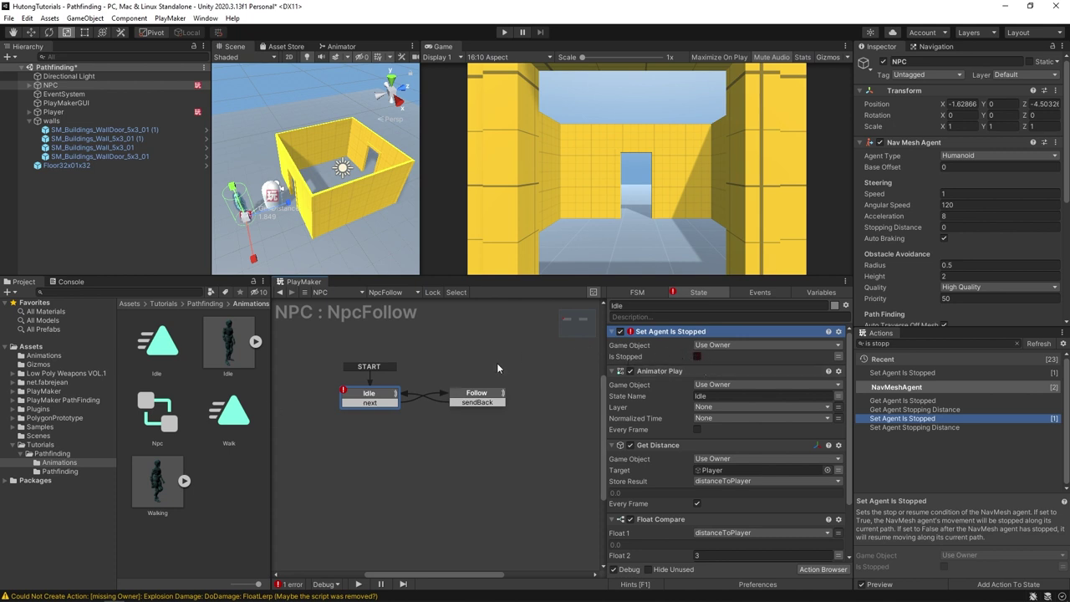
{"action": "left_click", "coordinate": [696, 356]}
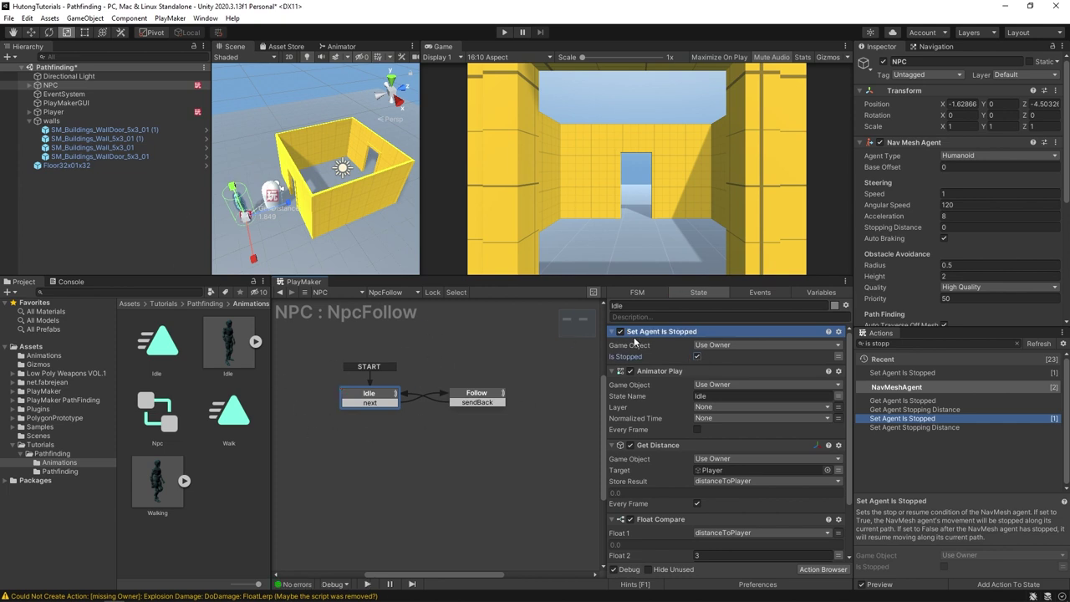
- Add a Set Agent Is Stopped action at the start of the Follow state with Is Stopped set to false
{"action": "left_click", "coordinate": [473, 399]}
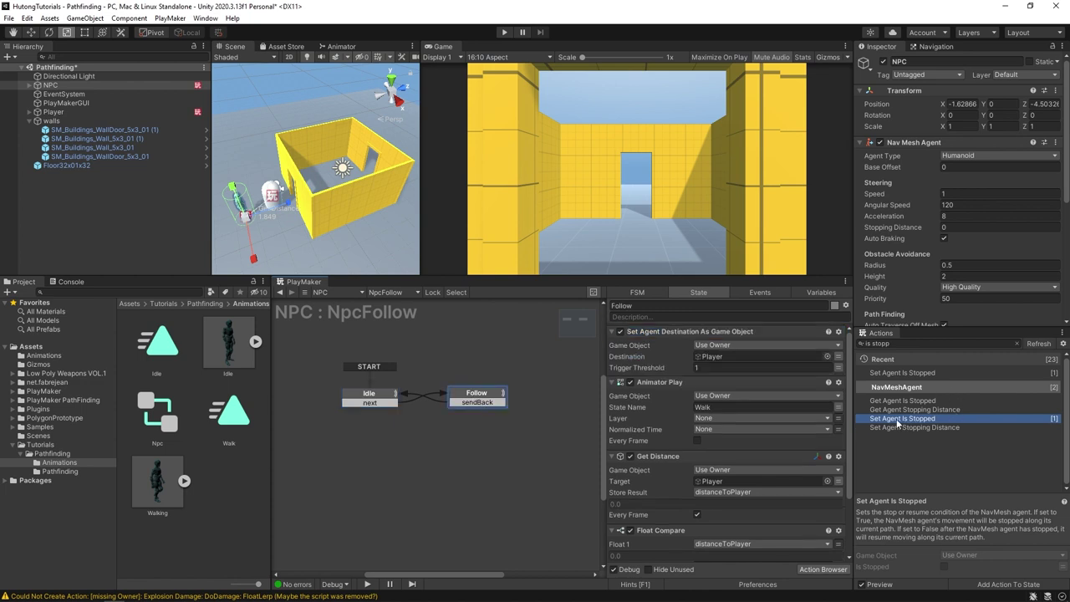
{"action": "left_click_drag", "start_coordinate": [898, 423], "coordinate": [617, 368]}
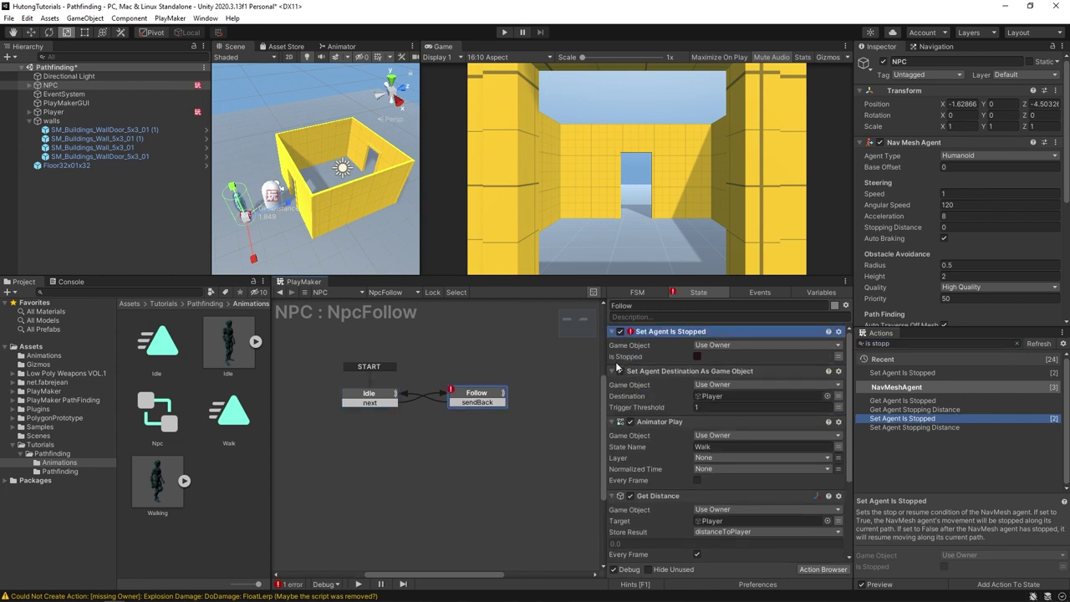
{"action": "left_click", "coordinate": [697, 357]}
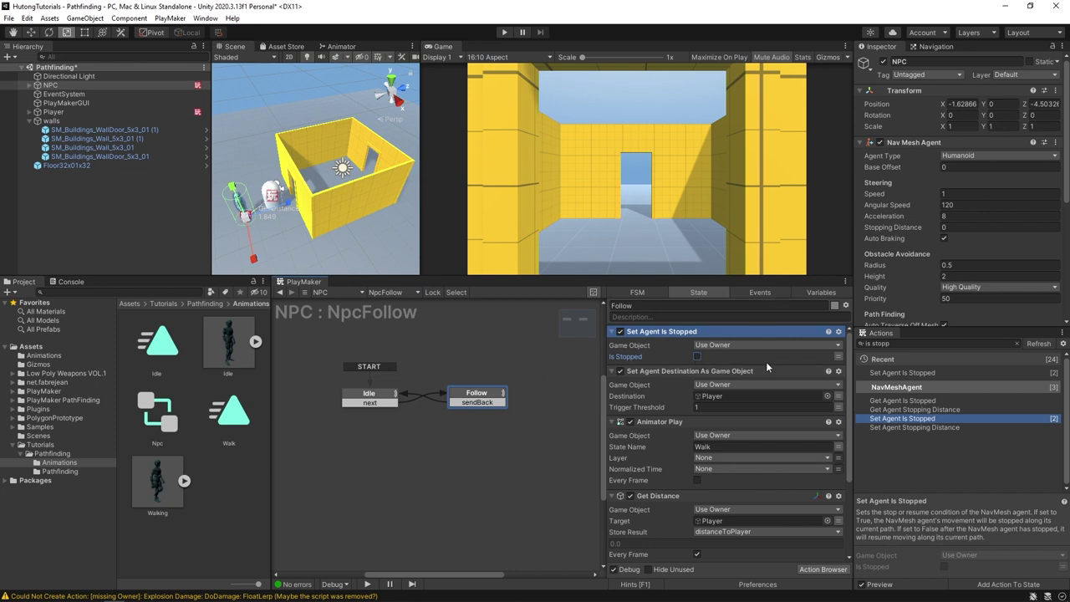
- Enlarge the Scene and Game views and run the scene to test the NPC's stopping and following
{"action": "left_click_drag", "start_coordinate": [548, 278], "coordinate": [548, 354]}
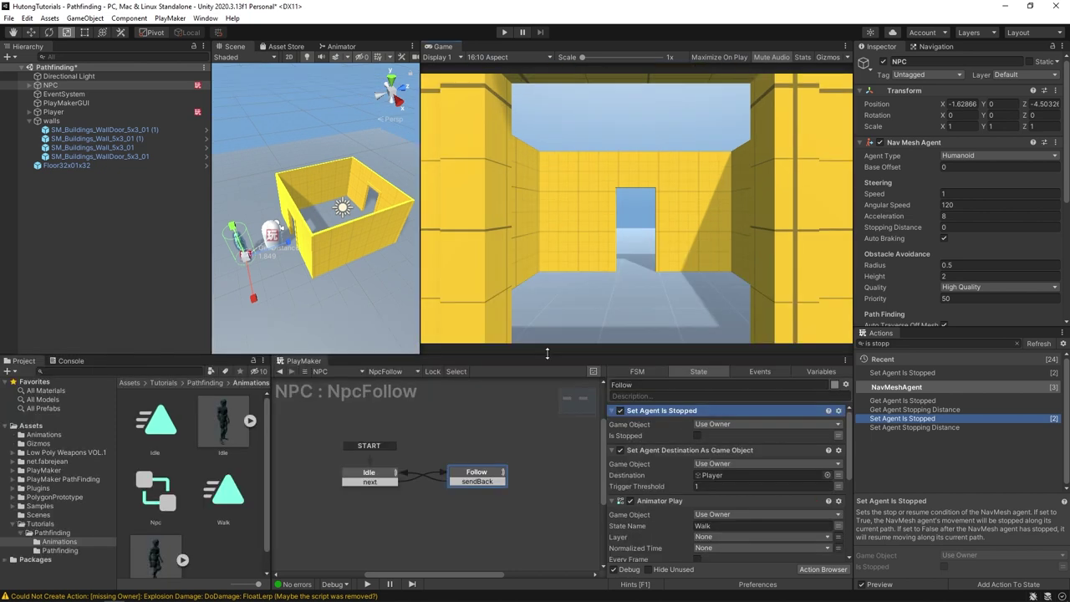
{"action": "left_click", "coordinate": [504, 32]}
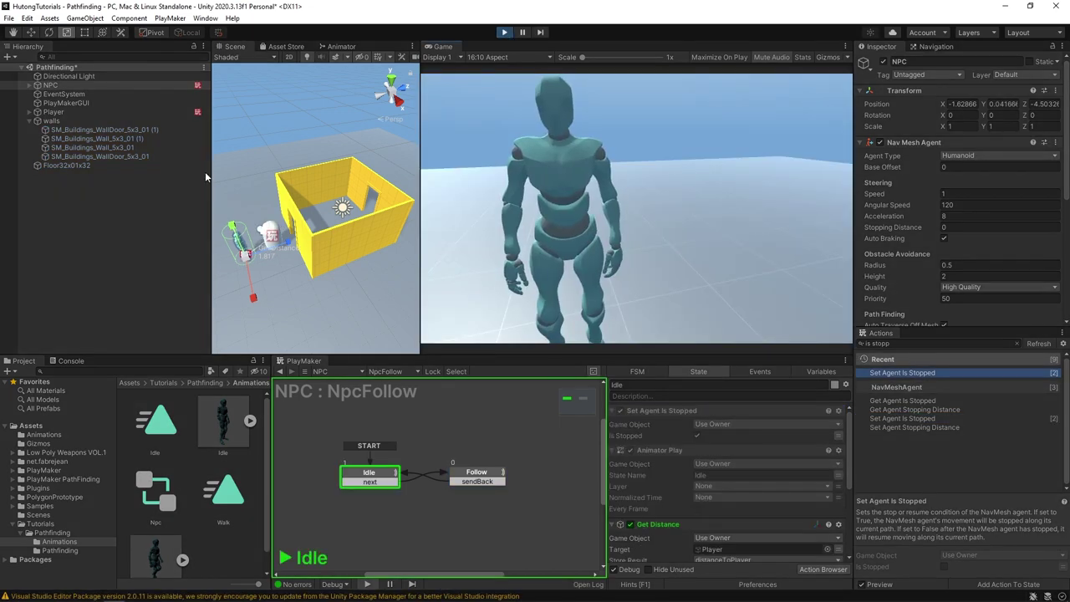